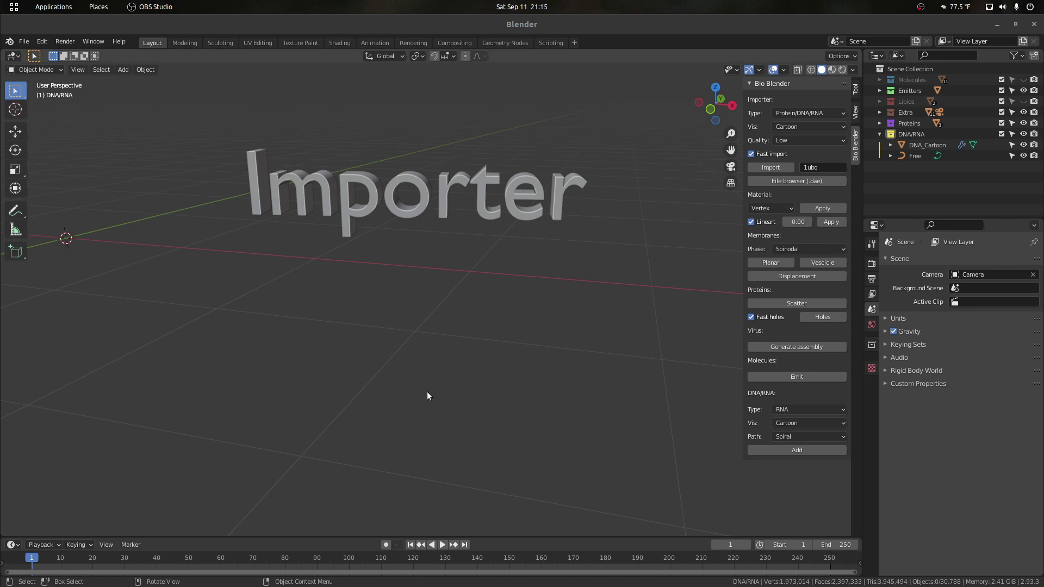
# Import the 1ubq protein as a low-quality Cartoon with Fast import enabled, and deselect it.
pyautogui.moveTo(728, 151); pyautogui.dragTo(748, 144)
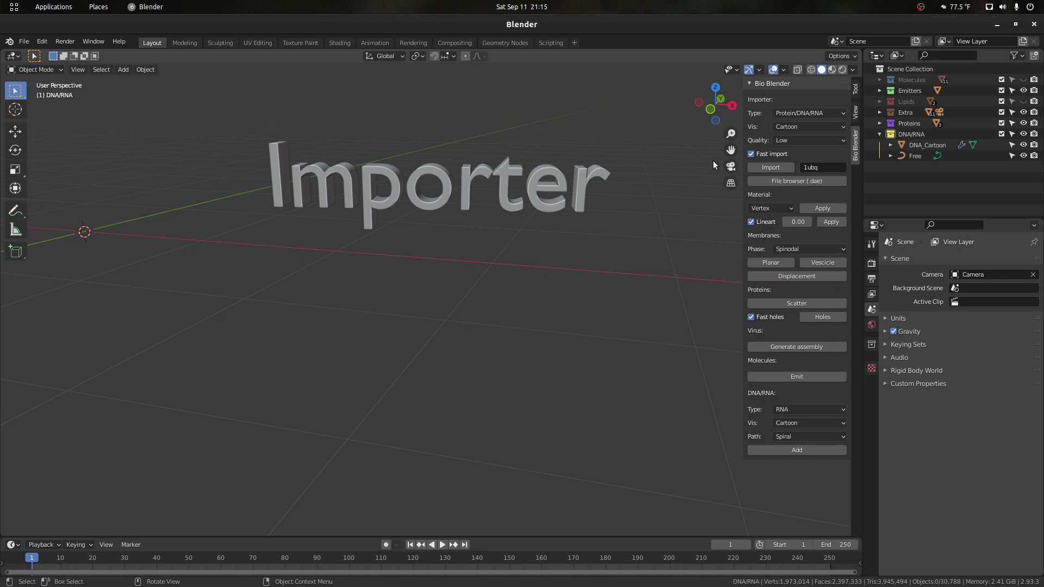
pyautogui.moveTo(715, 104); pyautogui.dragTo(653, 225)
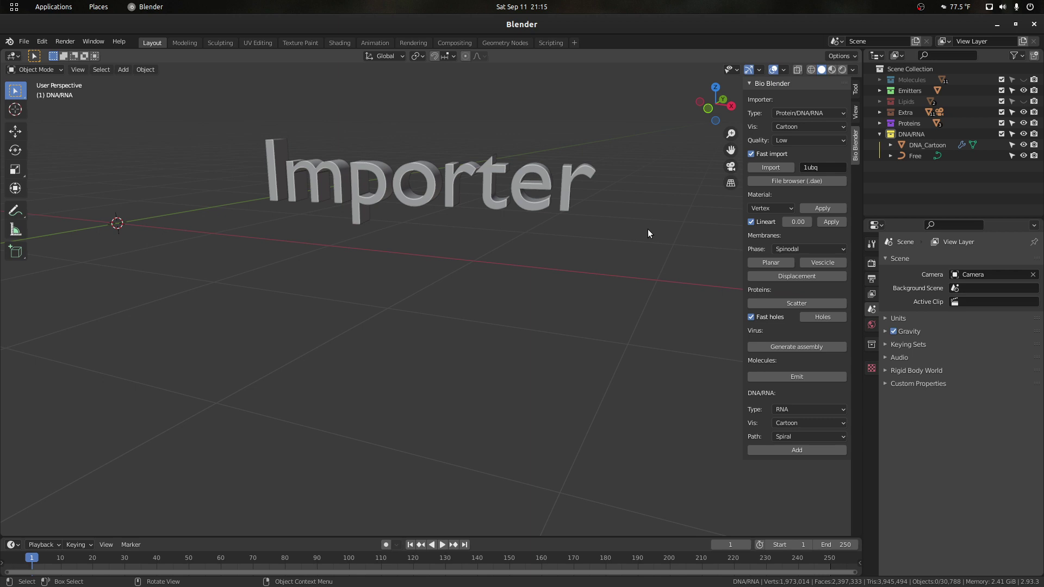
pyautogui.click(761, 167)
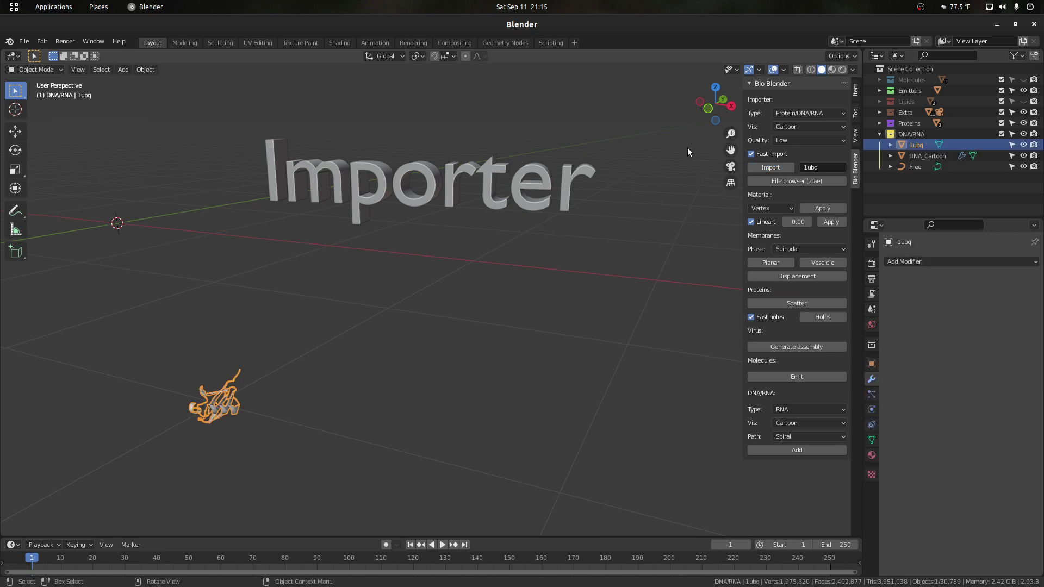
pyautogui.press('KP_Decimal')
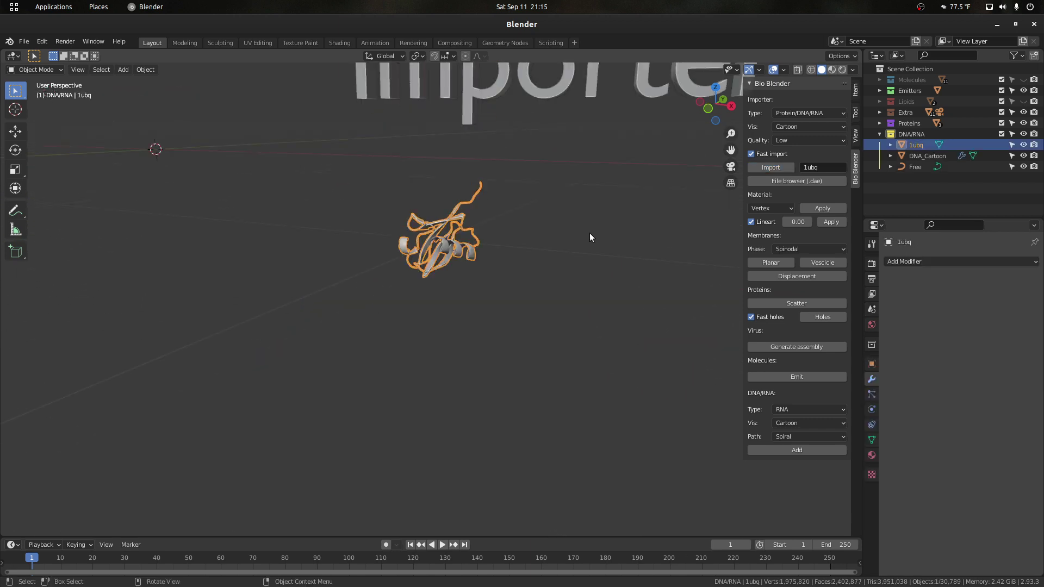
pyautogui.hotkey('alt', 'a')
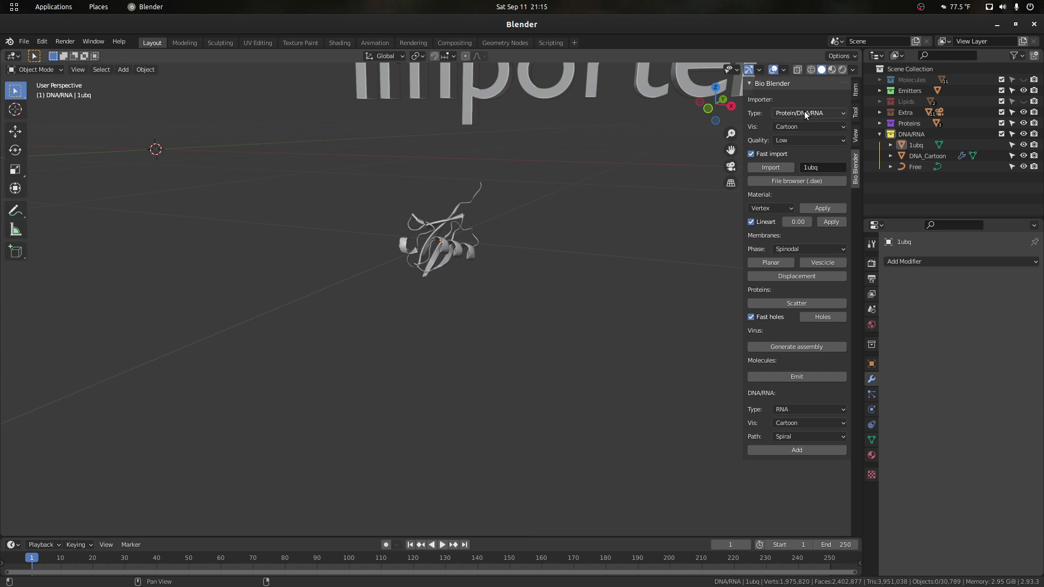
pyautogui.click(827, 166)
pyautogui.moveTo(821, 167); pyautogui.dragTo(796, 168)
pyautogui.click(818, 169)
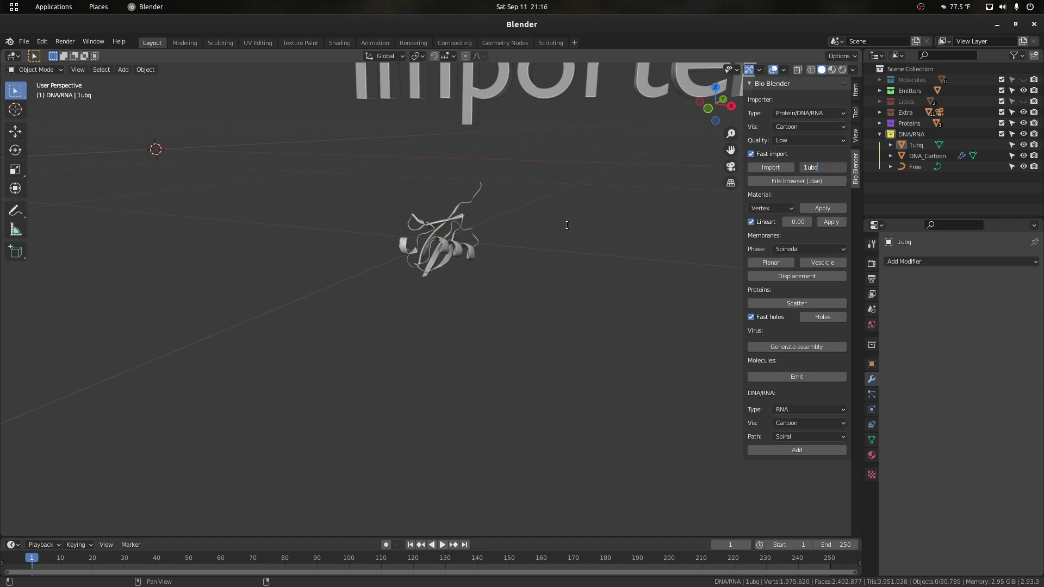
pyautogui.click(589, 199)
# Select the imported cartoon protein and move it along the X axis, away from where it was imported.
pyautogui.moveTo(712, 115); pyautogui.dragTo(716, 113)
pyautogui.scroll(-4, 604, 198)
pyautogui.click(442, 200)
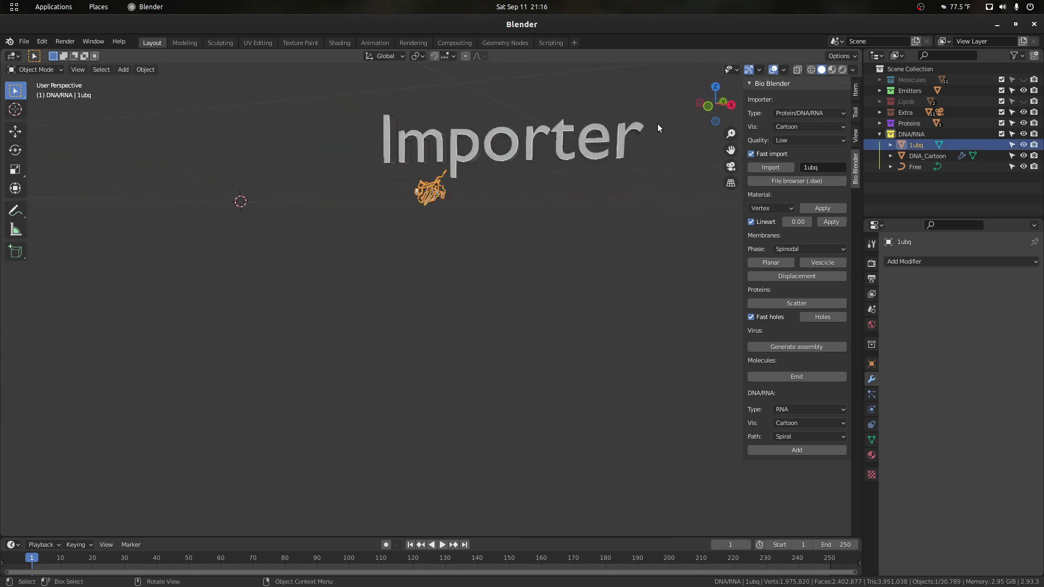
pyautogui.click(694, 110)
pyautogui.moveTo(711, 105); pyautogui.dragTo(512, 312)
pyautogui.moveTo(486, 364); pyautogui.dragTo(419, 294)
pyautogui.press('g')
pyautogui.press('x')
pyautogui.click(324, 278)
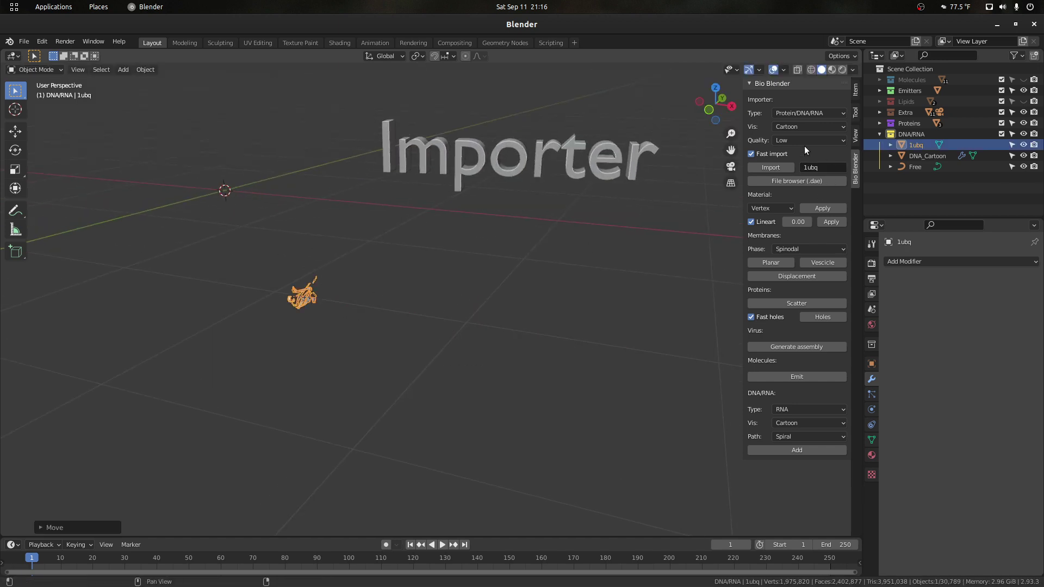
# Import 1ubq again with the Surface visualization at low quality and deselect it.
pyautogui.click(789, 127)
pyautogui.click(796, 163)
pyautogui.moveTo(540, 331); pyautogui.dragTo(454, 306)
pyautogui.press('KP_Decimal')
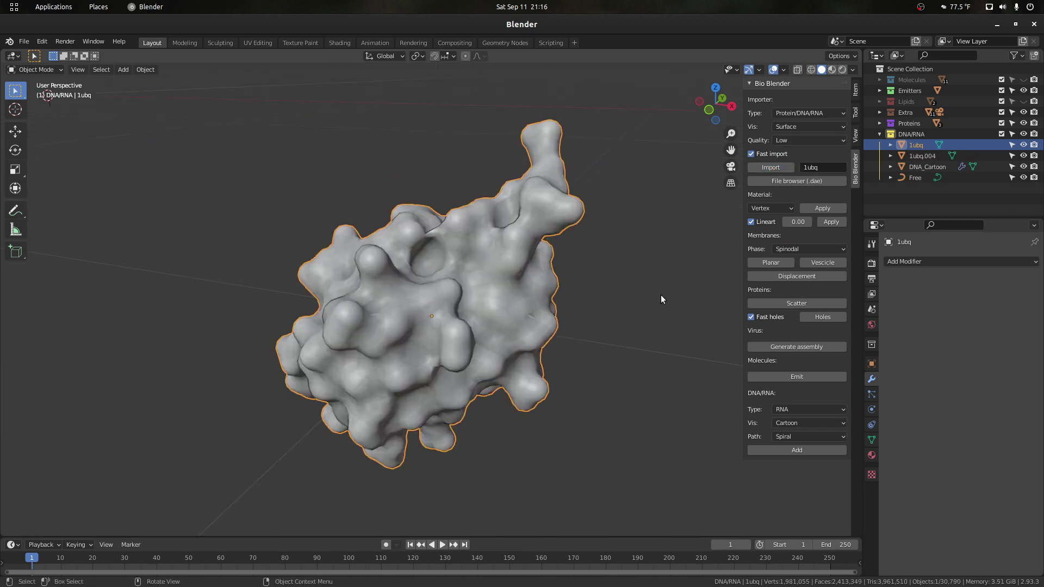
pyautogui.click(719, 130)
# Move the surface protein along the X axis to the far side of the cartoon protein.
pyautogui.scroll(-5, 440, 304)
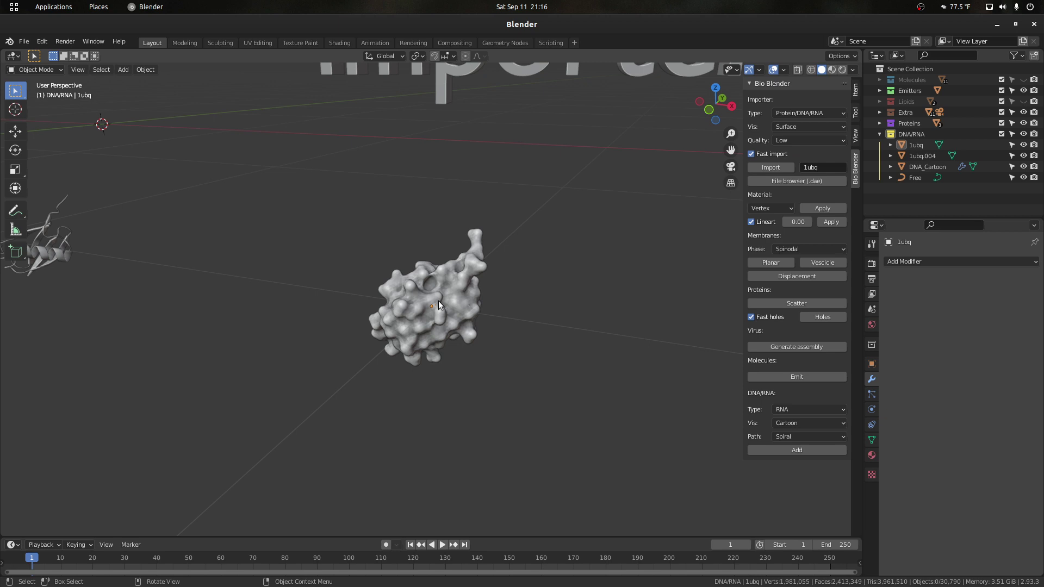
pyautogui.scroll(-2, 436, 302)
pyautogui.click(439, 301)
pyautogui.press('g')
pyautogui.press('x')
pyautogui.click(22, 187)
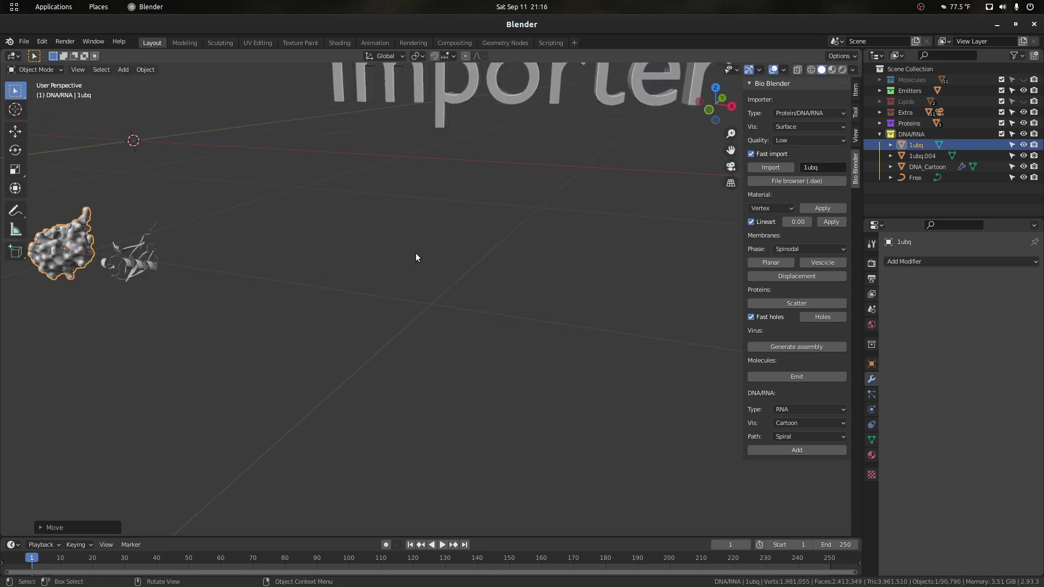
# Import 1ubq as Cartoon Pretty at low quality with Fast import disabled.
pyautogui.click(446, 271)
pyautogui.scroll(2, 452, 276)
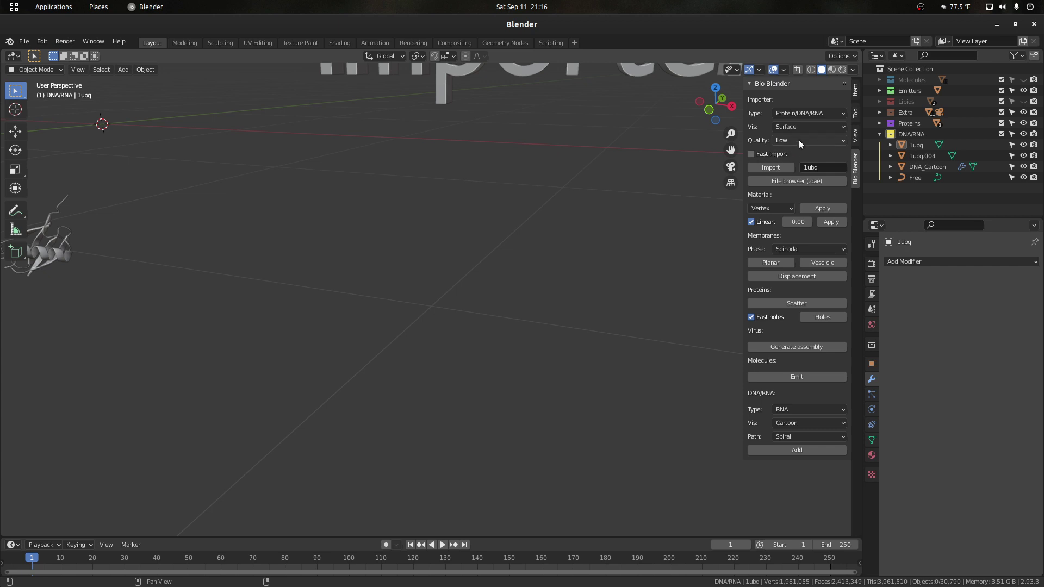
pyautogui.click(797, 126)
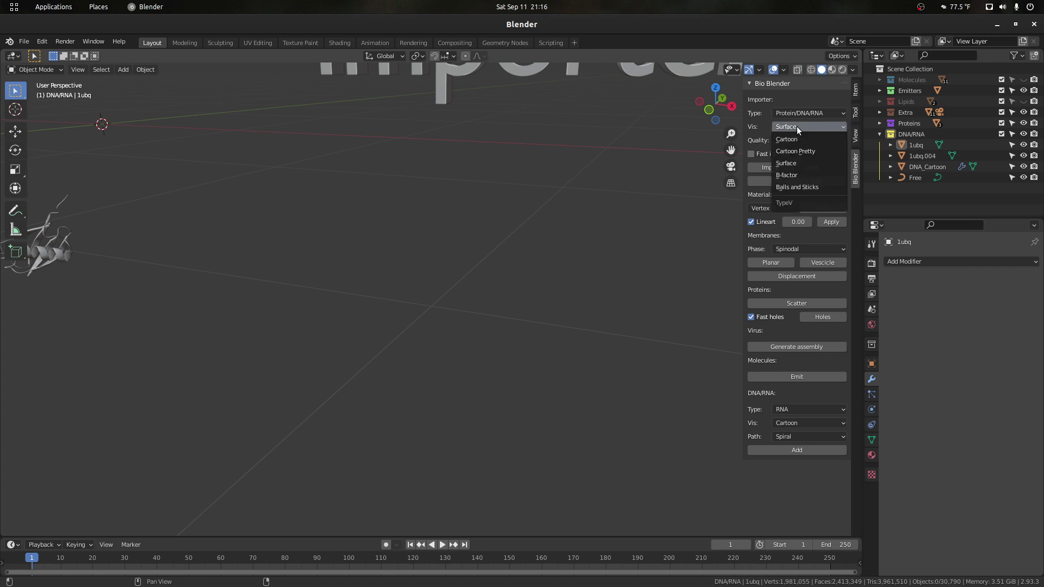
pyautogui.click(800, 141)
pyautogui.click(785, 167)
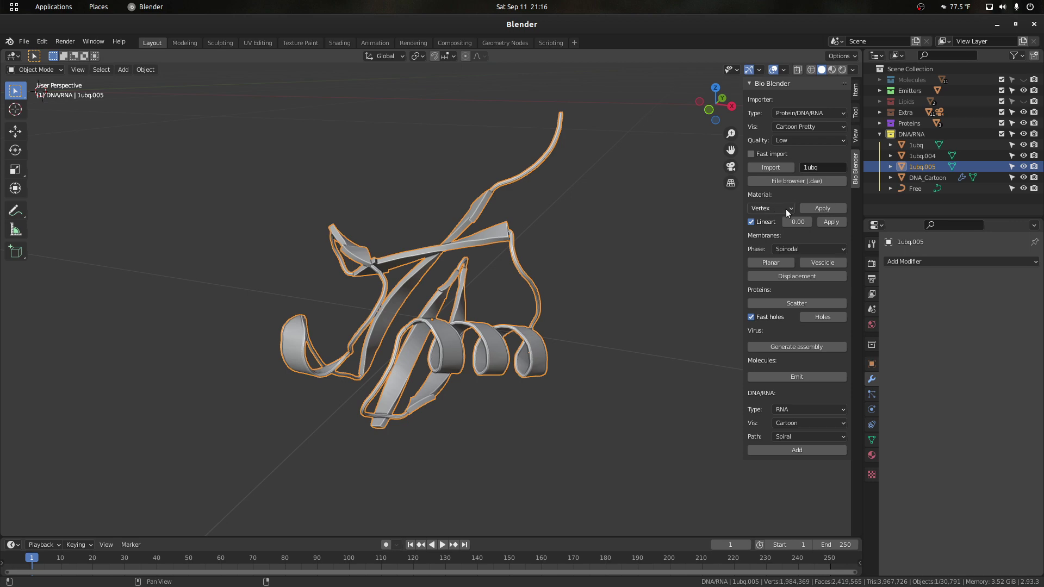
# Apply the Vertex material to the Cartoon Pretty protein and show the scene in Material Preview shading.
pyautogui.click(821, 208)
pyautogui.click(830, 70)
pyautogui.scroll(2, 634, 276)
pyautogui.click(633, 272)
# Move the colored Cartoon Pretty protein over to the plain cartoon protein.
pyautogui.scroll(-2, 634, 272)
pyautogui.moveTo(722, 111); pyautogui.dragTo(749, 119)
pyautogui.scroll(-4, 567, 315)
pyautogui.scroll(-4, 437, 305)
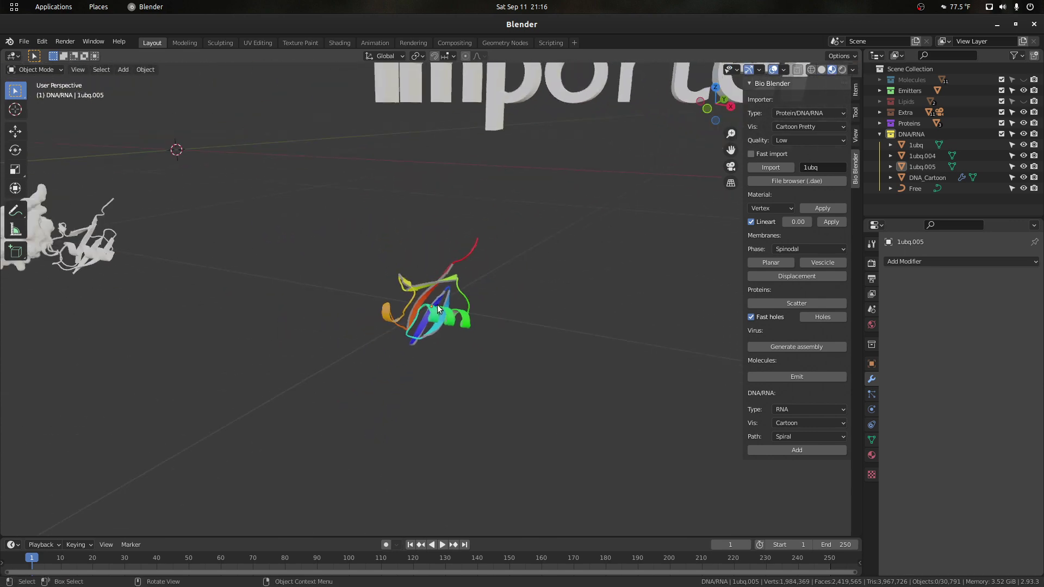
pyautogui.click(440, 306)
pyautogui.moveTo(441, 309); pyautogui.dragTo(92, 257)
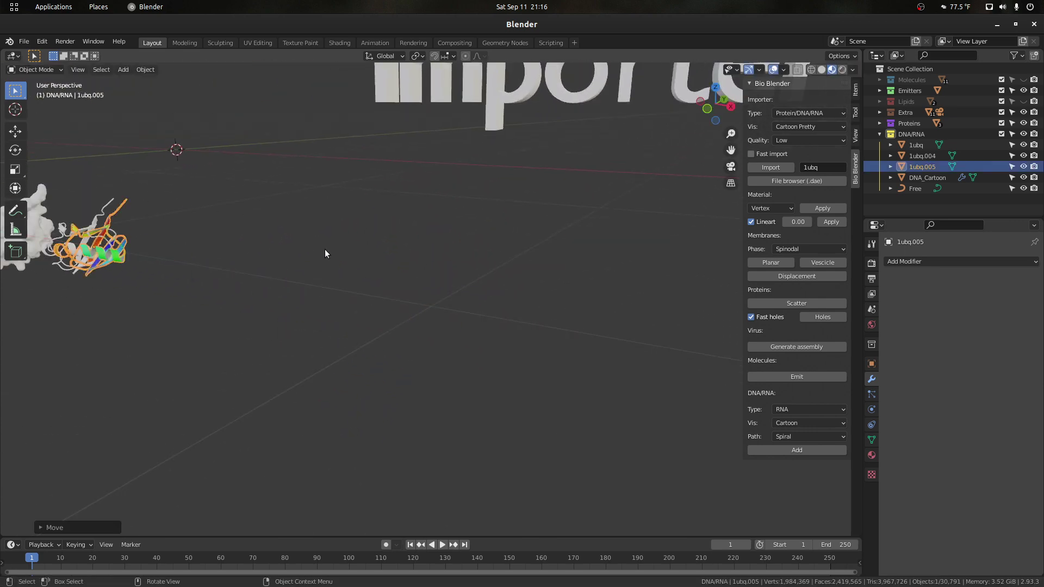
pyautogui.scroll(1, 567, 248)
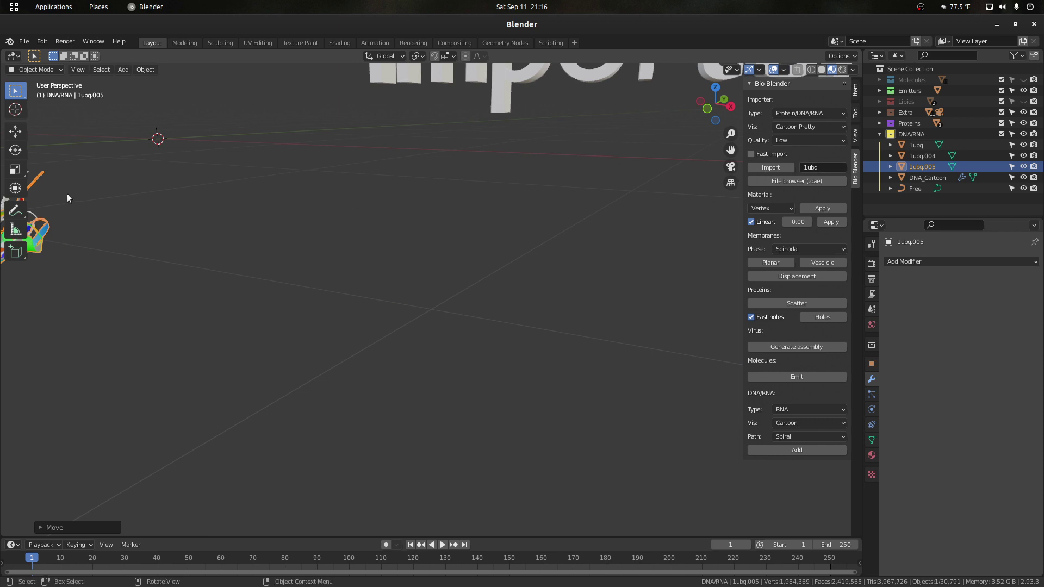
# Replace the importer's protein ID with the list 2lyz,1ubq,5rsa.
pyautogui.hotkey('alt', 'Tab')
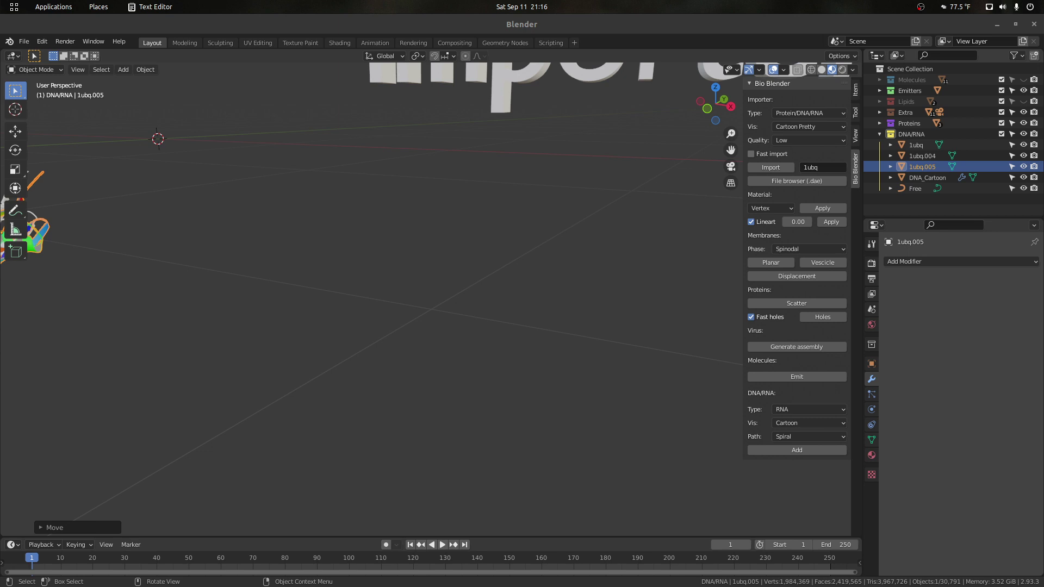
pyautogui.hotkey('alt', 'Tab')
pyautogui.click(827, 168)
pyautogui.write('2lyz,1ubq,5rsa')
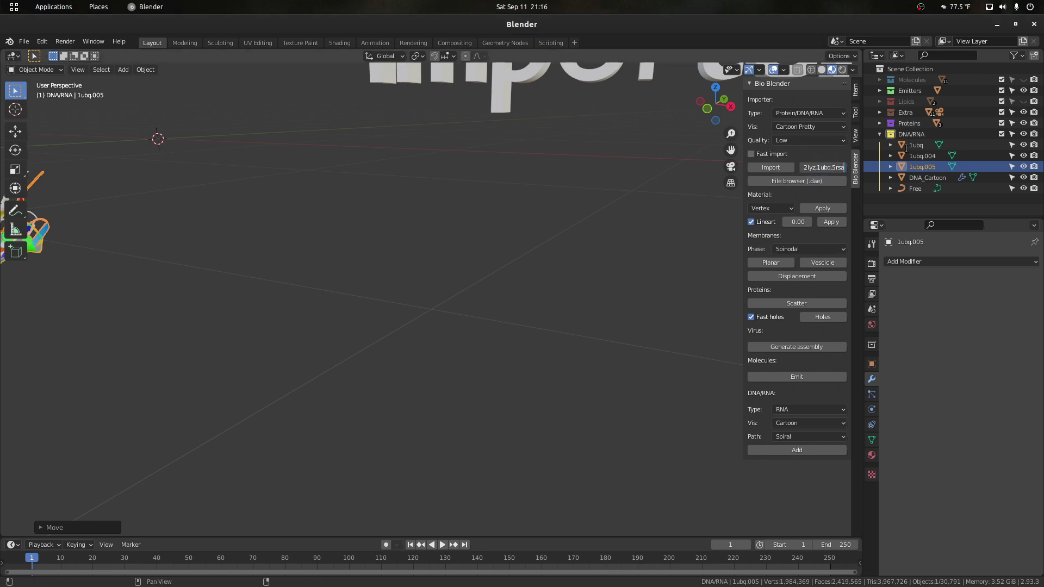
pyautogui.press('Return')
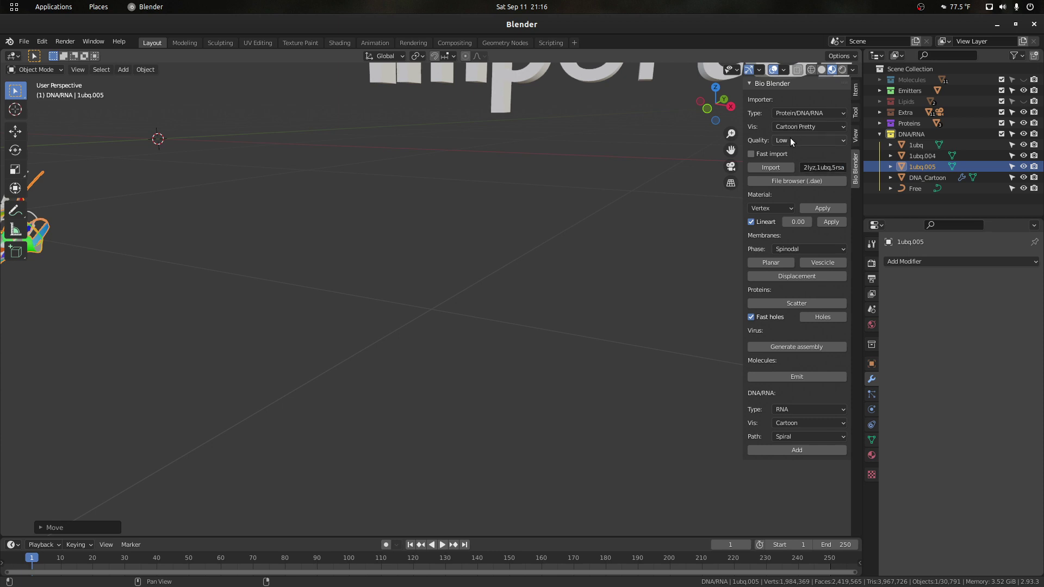
# Import the listed proteins together as Surface at low quality with Fast import enabled.
pyautogui.click(791, 140)
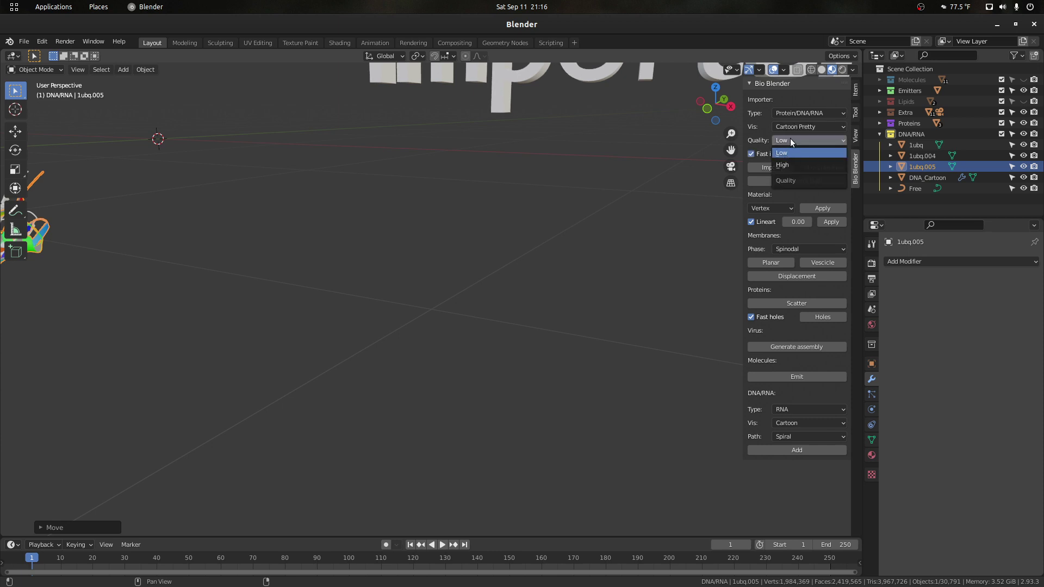
pyautogui.click(788, 127)
pyautogui.click(792, 167)
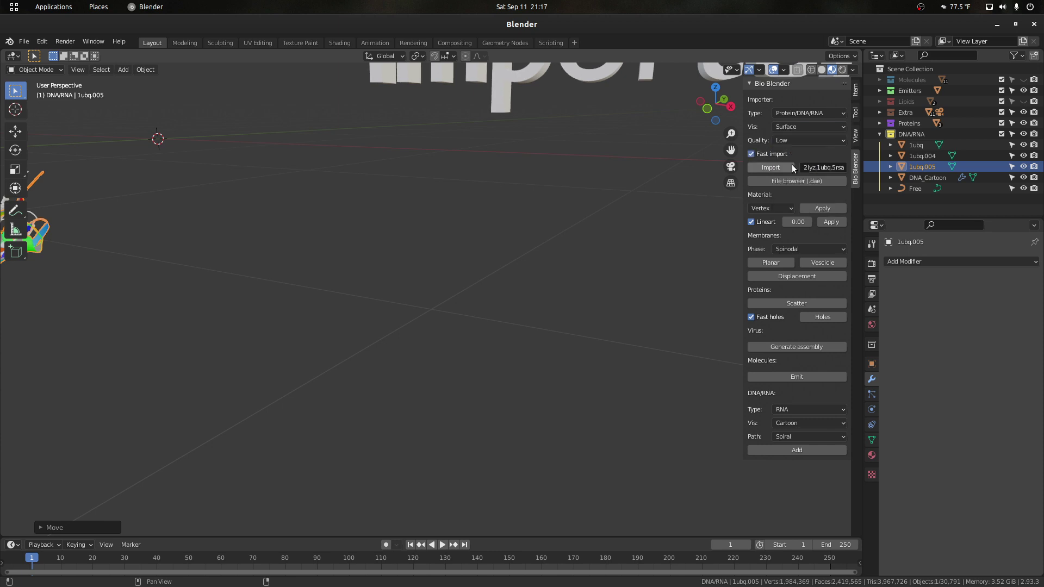
pyautogui.click(774, 167)
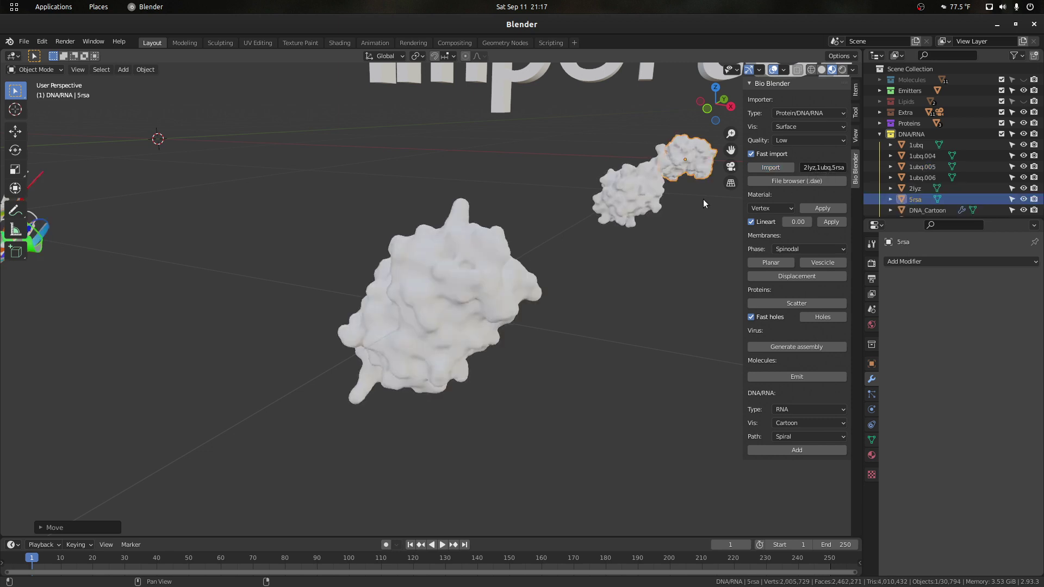
# Select the three newly imported surface proteins and apply the Real material to them.
pyautogui.scroll(-5, 703, 198)
pyautogui.moveTo(638, 344); pyautogui.dragTo(400, 178)
pyautogui.moveTo(626, 159); pyautogui.dragTo(646, 166, button='middle')
pyautogui.scroll(-1, 612, 166)
pyautogui.scroll(2, 612, 166)
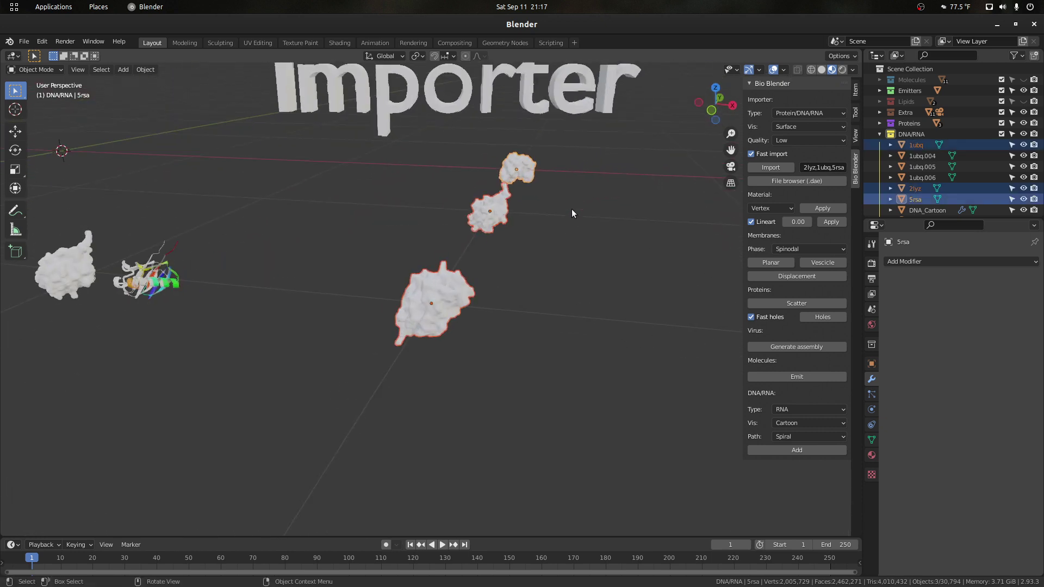
pyautogui.scroll(2, 572, 209)
pyautogui.click(768, 209)
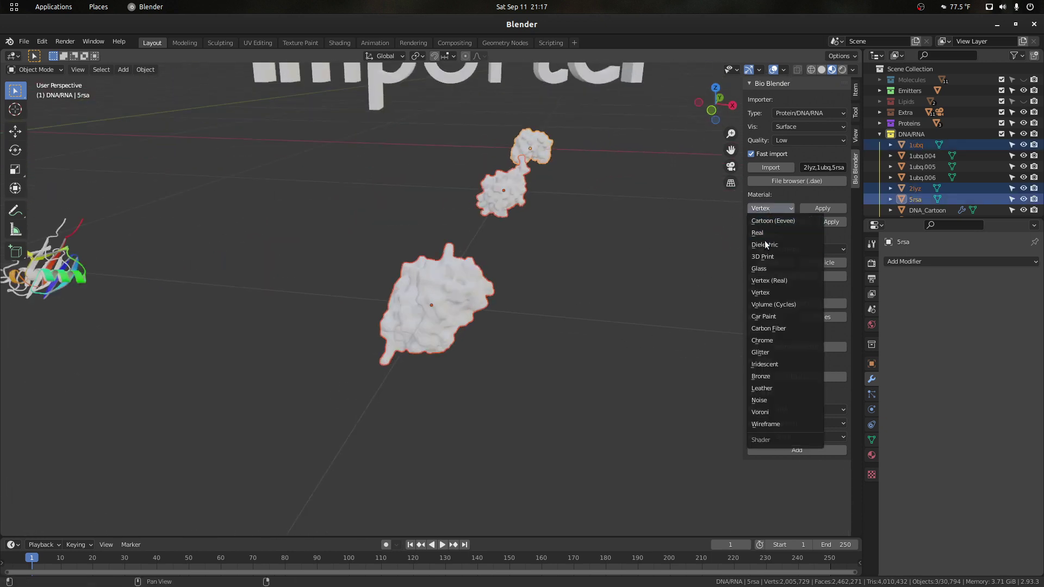
pyautogui.click(760, 233)
pyautogui.click(822, 209)
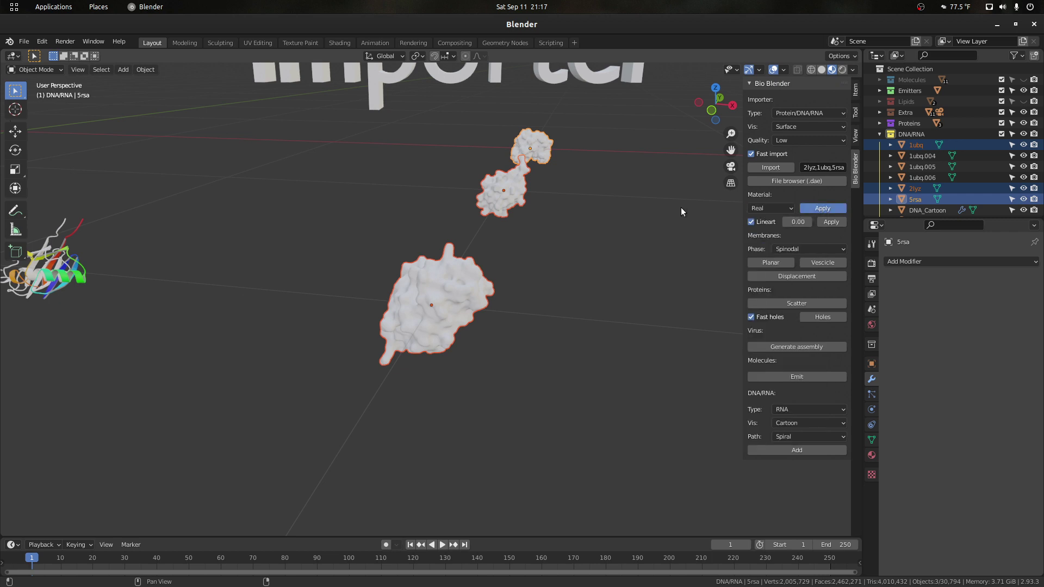
# Move the three Real-shaded proteins together along the X axis toward the earlier imports.
pyautogui.moveTo(704, 112)
pyautogui.mouseDown()
pyautogui.moveTo(674, 98)
pyautogui.moveTo(699, 112)
pyautogui.mouseUp()
pyautogui.scroll(-2, 547, 316)
pyautogui.moveTo(548, 316); pyautogui.dragTo(413, 188)
pyautogui.press('g')
pyautogui.press('x')
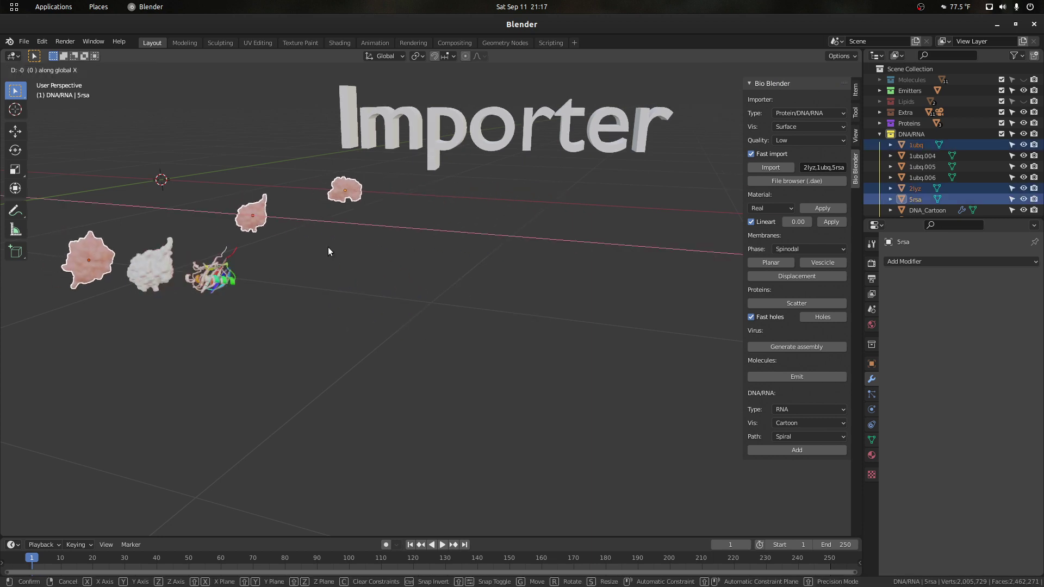
pyautogui.click(438, 314)
# Delete the three Real-shaded proteins and the three earlier 1ubq models.
pyautogui.press('Delete')
pyautogui.moveTo(303, 308); pyautogui.dragTo(123, 244)
pyautogui.press('Delete')
# Set the importer type to Molecule and the ID to GLC.
pyautogui.scroll(2, 530, 261)
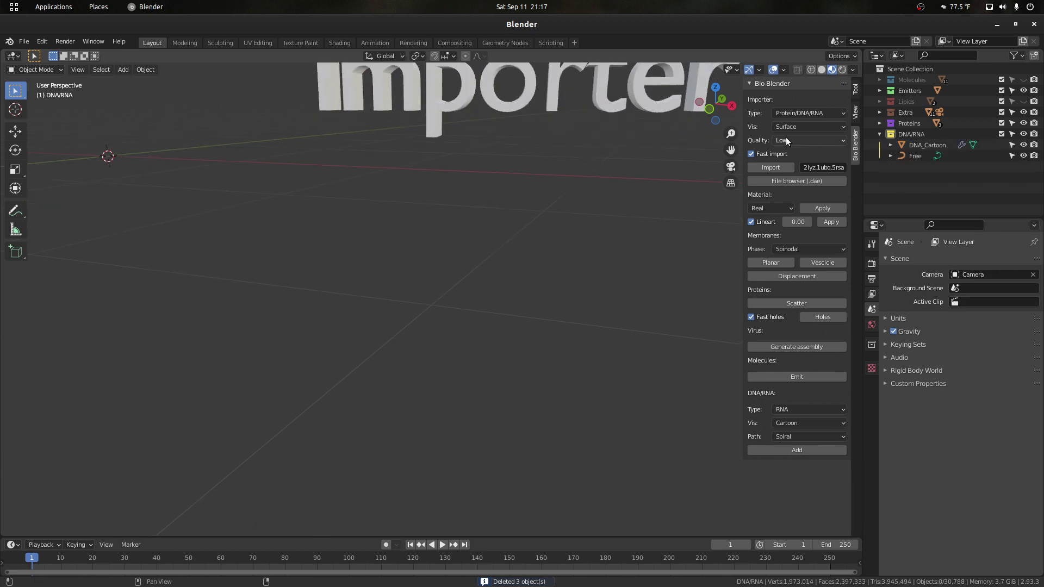
pyautogui.click(797, 113)
pyautogui.click(797, 112)
pyautogui.click(797, 112)
pyautogui.click(791, 139)
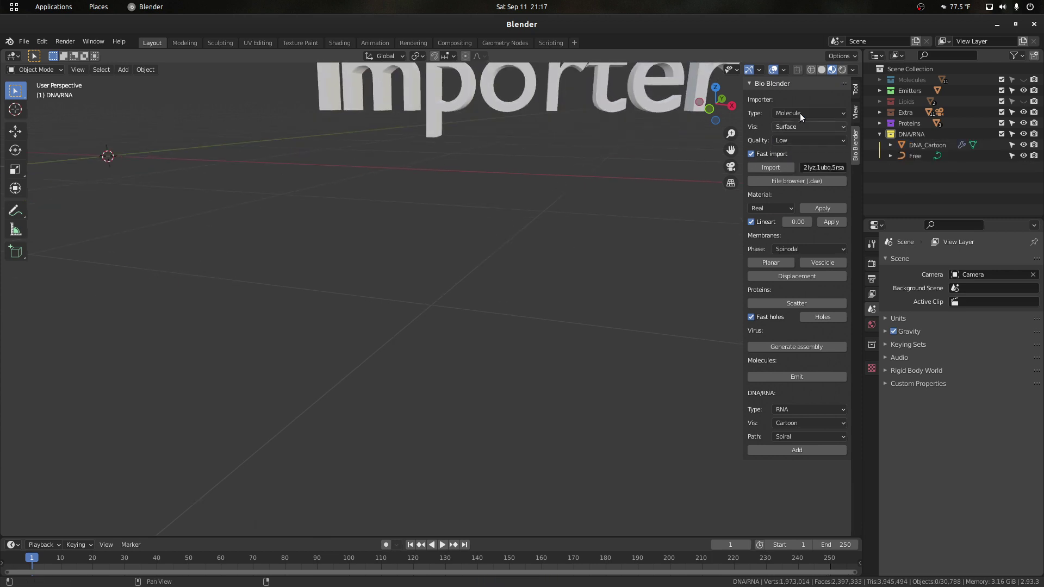
pyautogui.click(839, 167)
pyautogui.write('GLC')
pyautogui.press('Return')
# Import the GLC molecule as Balls and Sticks at low quality with Fast import disabled.
pyautogui.click(784, 127)
pyautogui.click(808, 189)
pyautogui.click(775, 167)
pyautogui.press('KP_Decimal')
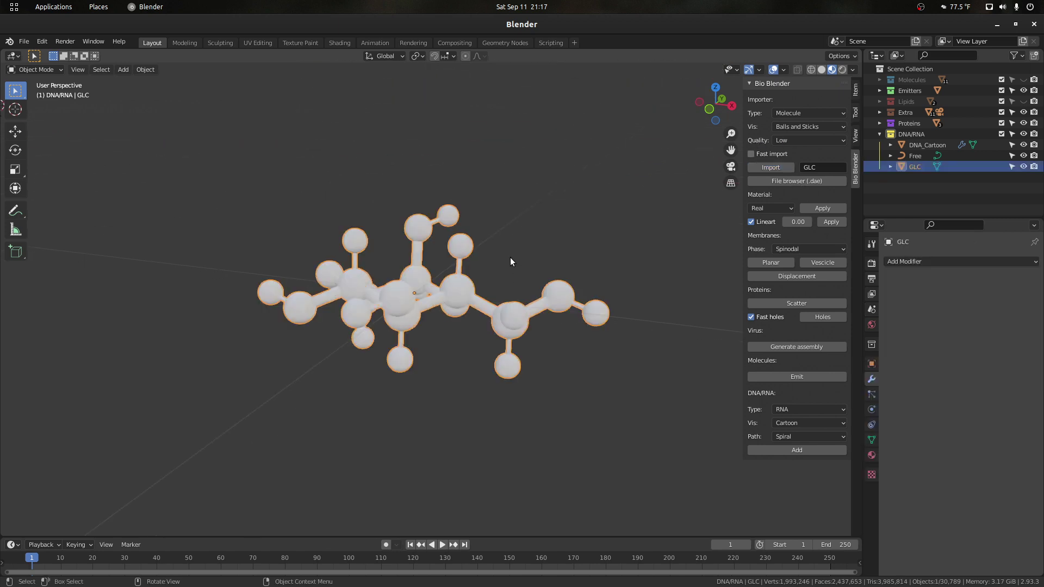
pyautogui.click(571, 242)
# Apply the Vertex material to the GLC molecule so its atoms are colored by element.
pyautogui.moveTo(692, 109); pyautogui.dragTo(540, 287)
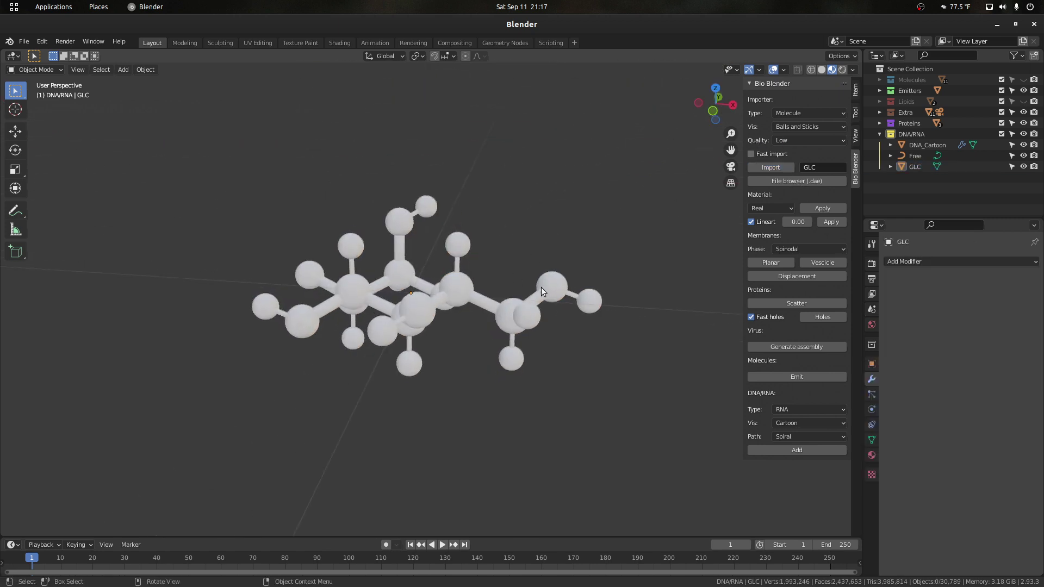
pyautogui.click(547, 293)
pyautogui.click(770, 209)
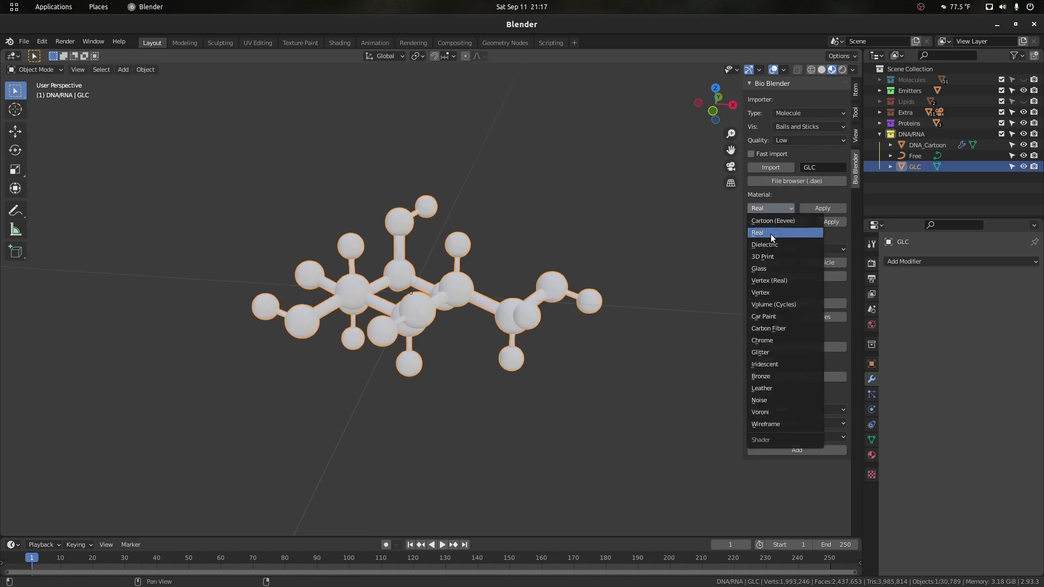
pyautogui.click(766, 291)
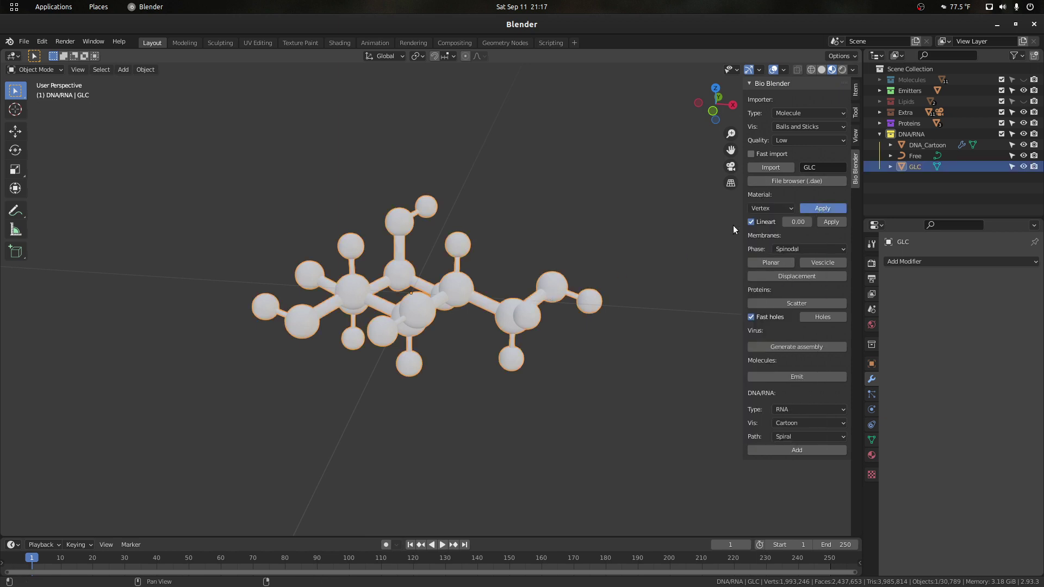
pyautogui.click(674, 145)
pyautogui.moveTo(704, 114)
pyautogui.mouseDown()
pyautogui.moveTo(704, 163)
pyautogui.moveTo(701, 110)
pyautogui.mouseUp()
pyautogui.scroll(3, 569, 192)
# Apply the Lineart outline to the GLC molecule.
pyautogui.click(488, 273)
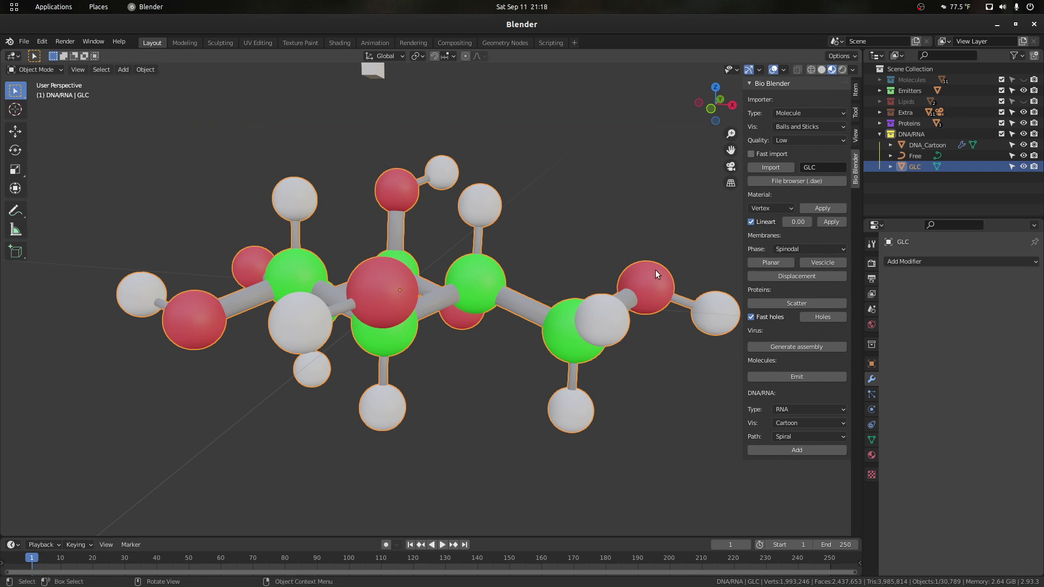
pyautogui.click(830, 222)
pyautogui.moveTo(598, 193); pyautogui.dragTo(534, 166, button='middle')
pyautogui.click(534, 165)
# Examine the outlined GLC molecule from different angles and distances.
pyautogui.scroll(-3, 535, 166)
pyautogui.moveTo(712, 104); pyautogui.dragTo(660, 111)
pyautogui.scroll(-2, 644, 190)
pyautogui.moveTo(601, 401); pyautogui.dragTo(207, 158)
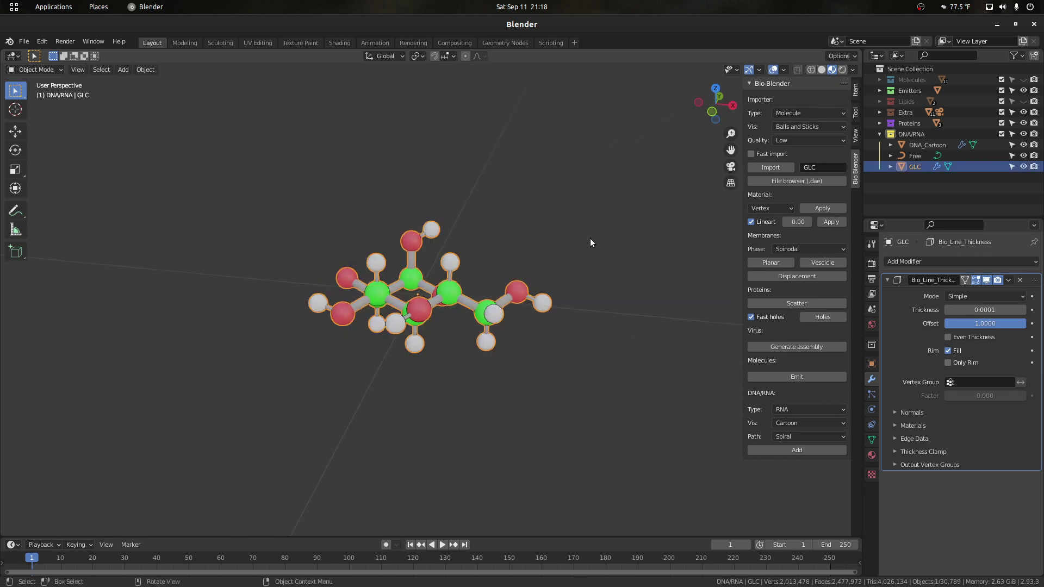
pyautogui.click(515, 267)
pyautogui.scroll(9, 515, 266)
pyautogui.scroll(-5, 582, 179)
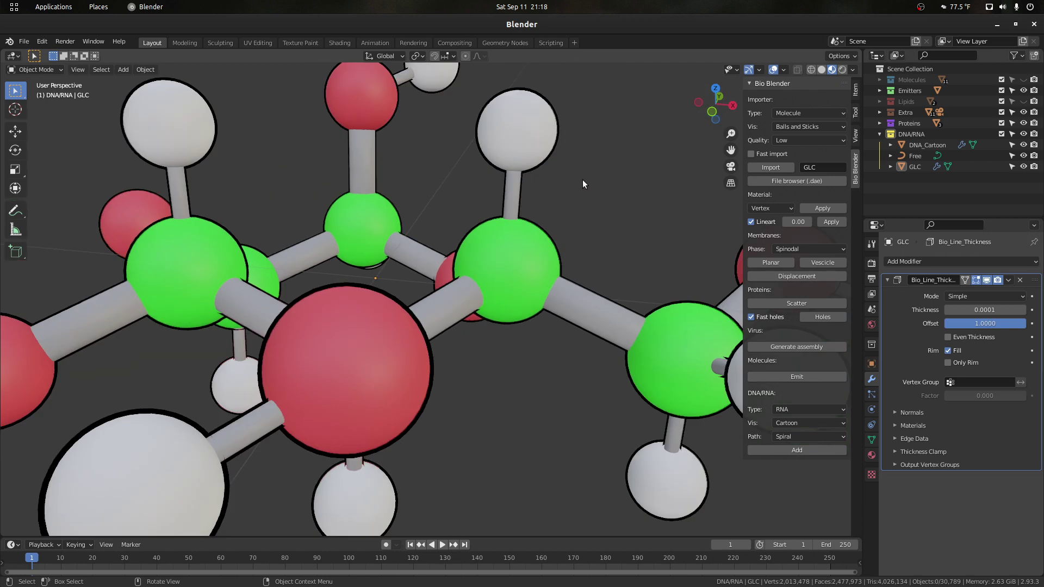
pyautogui.scroll(-3, 601, 225)
# Set the importer ID to "GLC, HOH" so several molecules can be imported at once.
pyautogui.moveTo(626, 253); pyautogui.dragTo(289, 391)
pyautogui.click(833, 167)
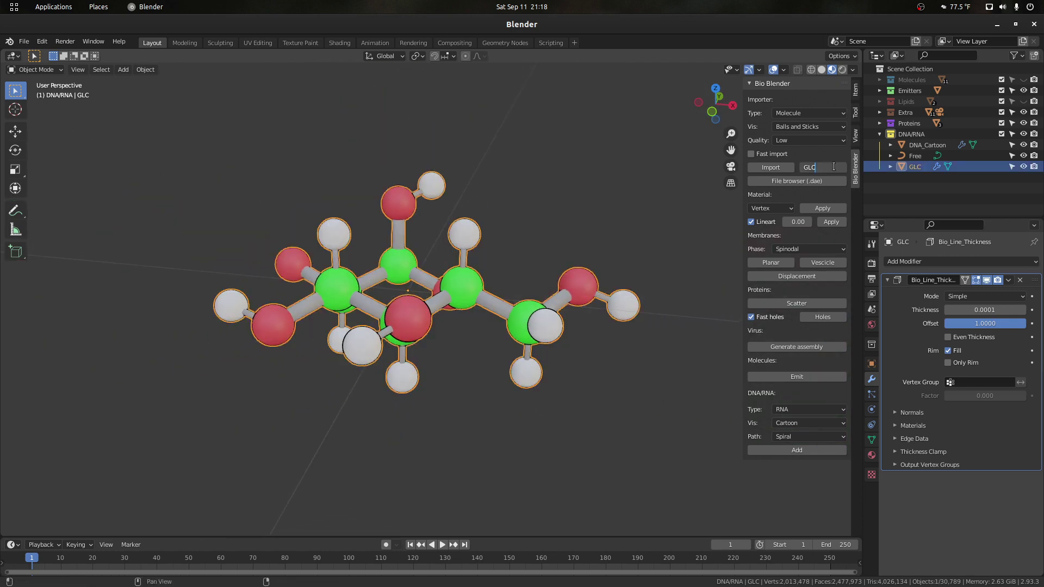
pyautogui.click(837, 165)
pyautogui.write(', HOH')
# Delete the existing GLC molecule and import GLC and HOH together as Balls and Sticks.
pyautogui.click(489, 257)
pyautogui.click(489, 256)
pyautogui.click(461, 276)
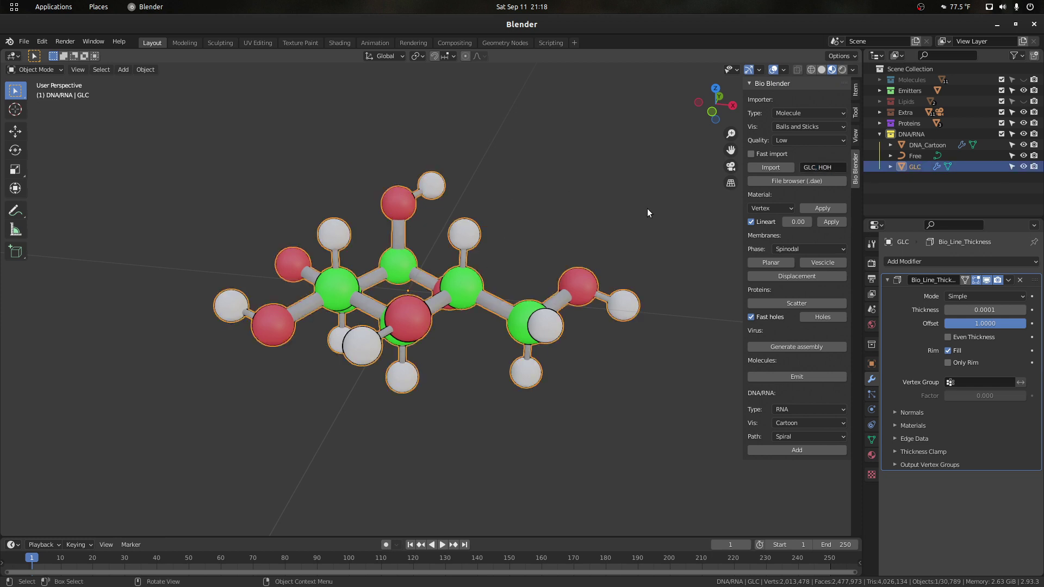
pyautogui.press('Delete')
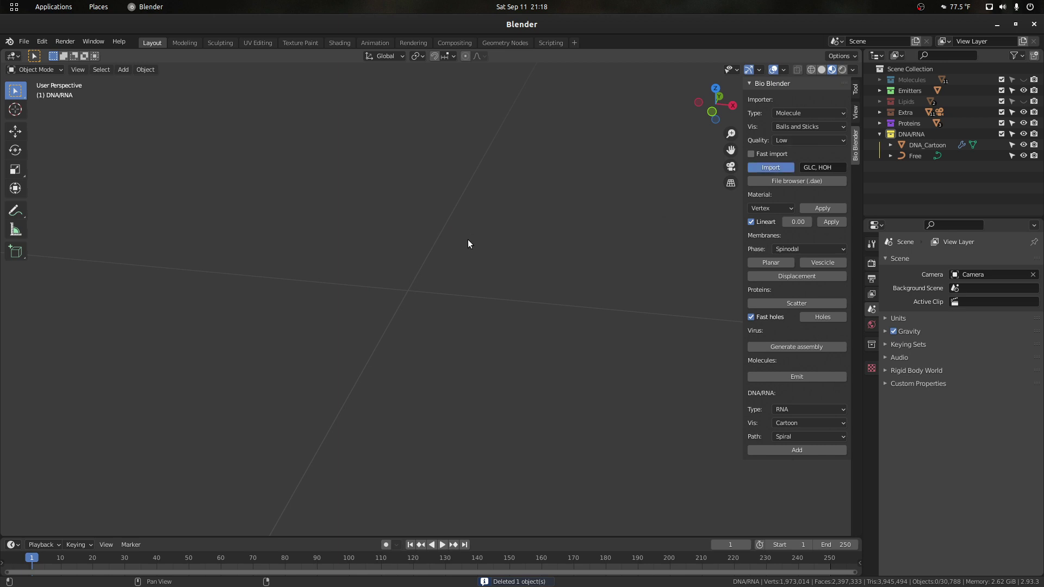
# Move the HOH molecule along the Y axis away from the GLC molecule.
pyautogui.scroll(-8, 465, 236)
pyautogui.moveTo(570, 108); pyautogui.dragTo(510, 68)
pyautogui.press('g')
pyautogui.press('y')
pyautogui.click(446, 236)
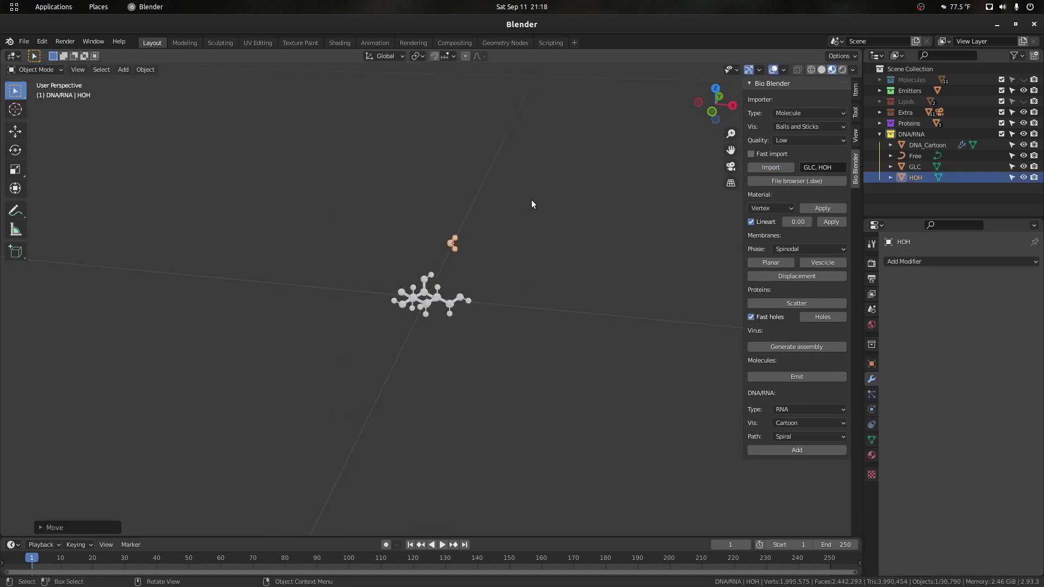
# Apply the Vertex material and the Lineart outline to both the GLC and HOH molecules.
pyautogui.scroll(4, 525, 255)
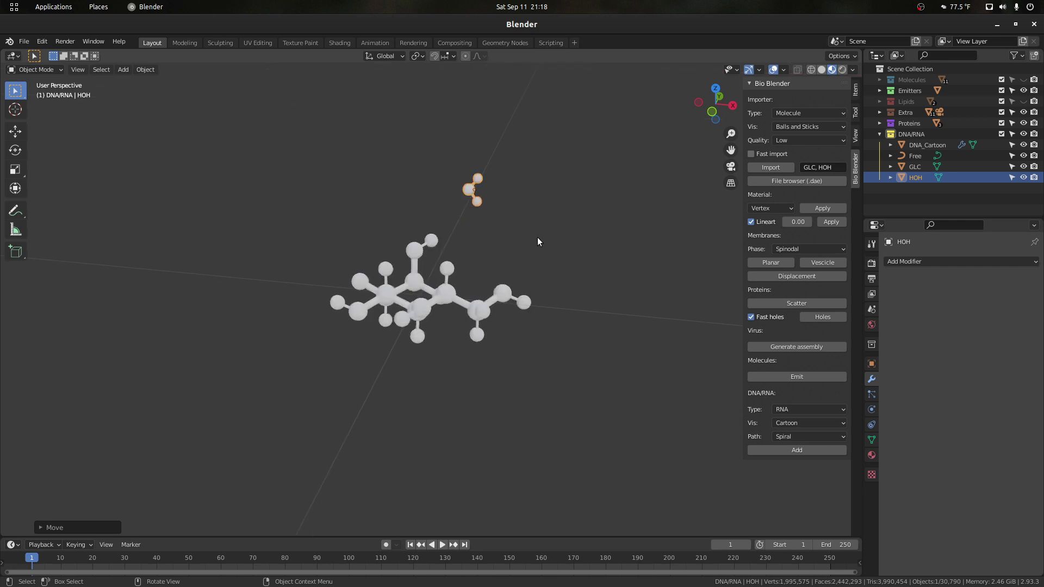
pyautogui.click(537, 238)
pyautogui.moveTo(603, 368); pyautogui.dragTo(310, 132)
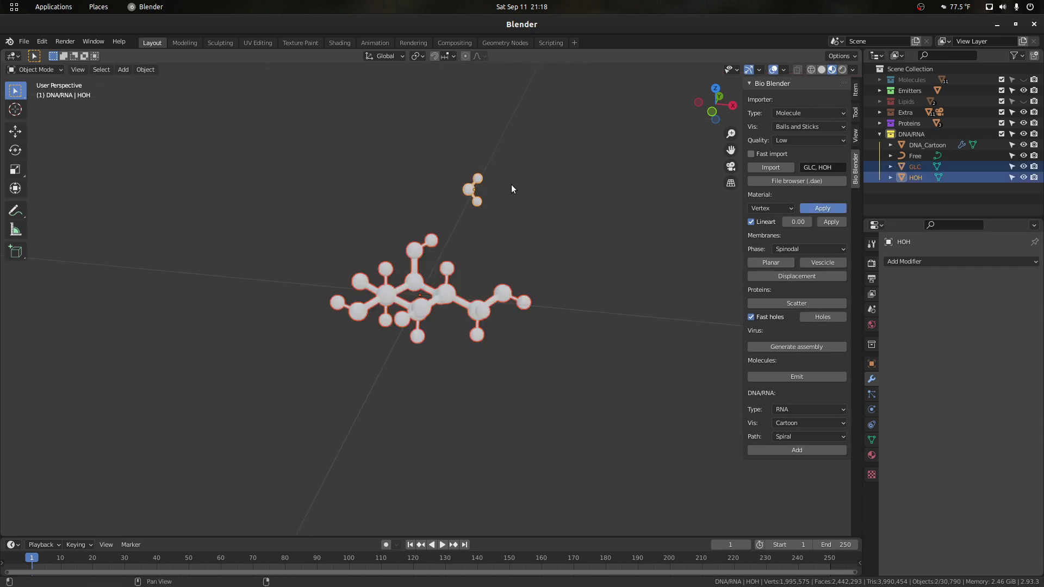
pyautogui.scroll(2, 577, 199)
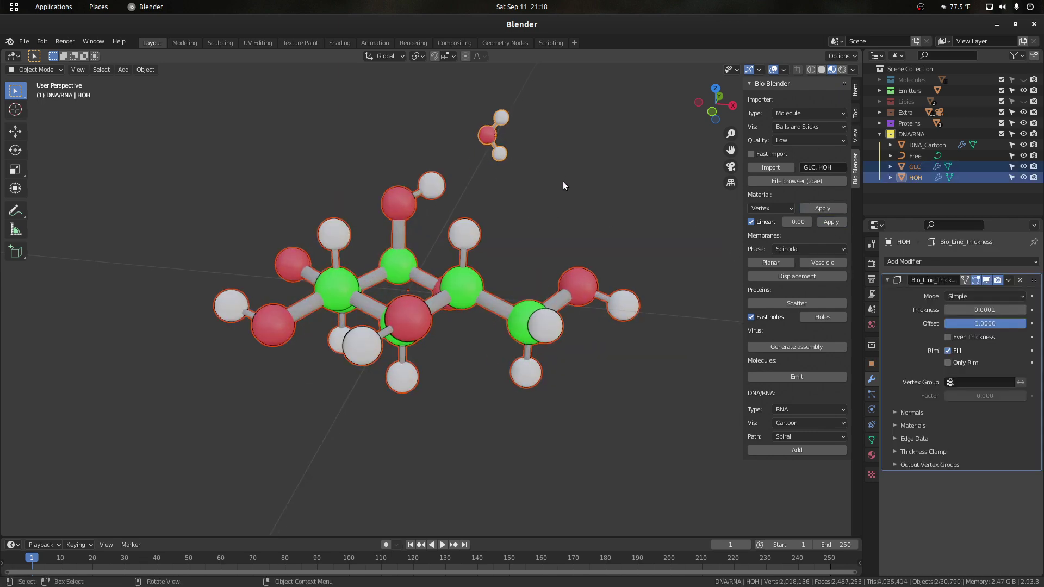
# Delete the GLC and HOH molecules.
pyautogui.moveTo(709, 99); pyautogui.dragTo(649, 142)
pyautogui.scroll(-3, 616, 181)
pyautogui.moveTo(610, 343); pyautogui.dragTo(315, 207)
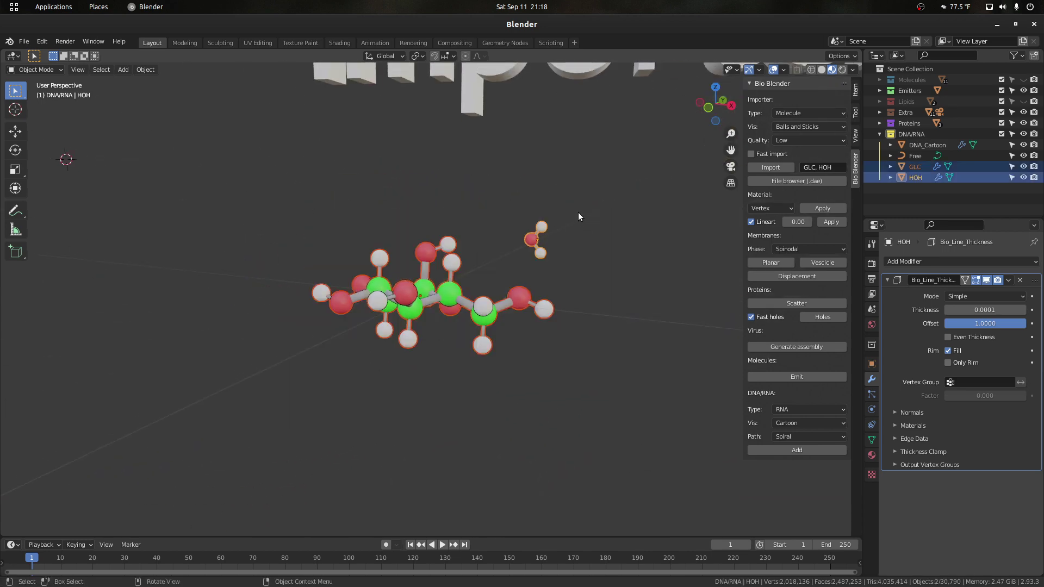
pyautogui.press('Delete')
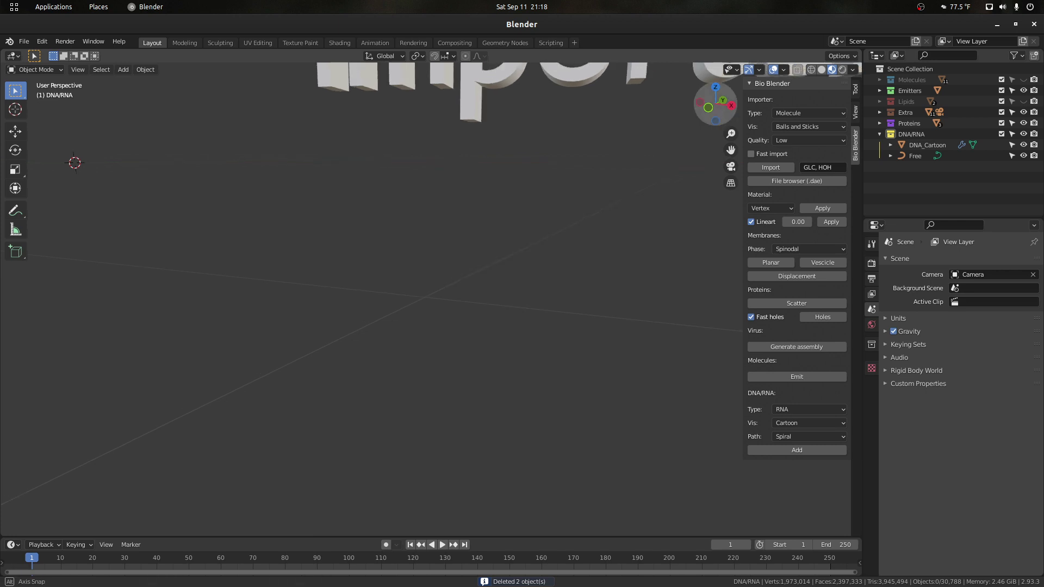
pyautogui.moveTo(719, 111); pyautogui.dragTo(724, 114)
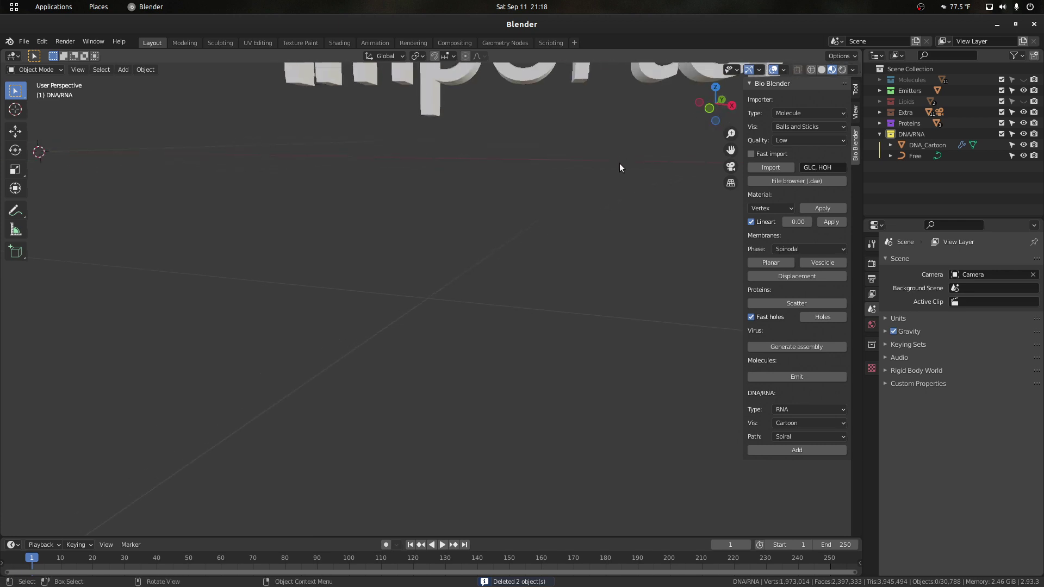
# Set the importer type to Protein/DNA/RNA and the visualization to Surface, with Fast import enabled.
pyautogui.click(802, 113)
pyautogui.click(798, 126)
pyautogui.click(798, 126)
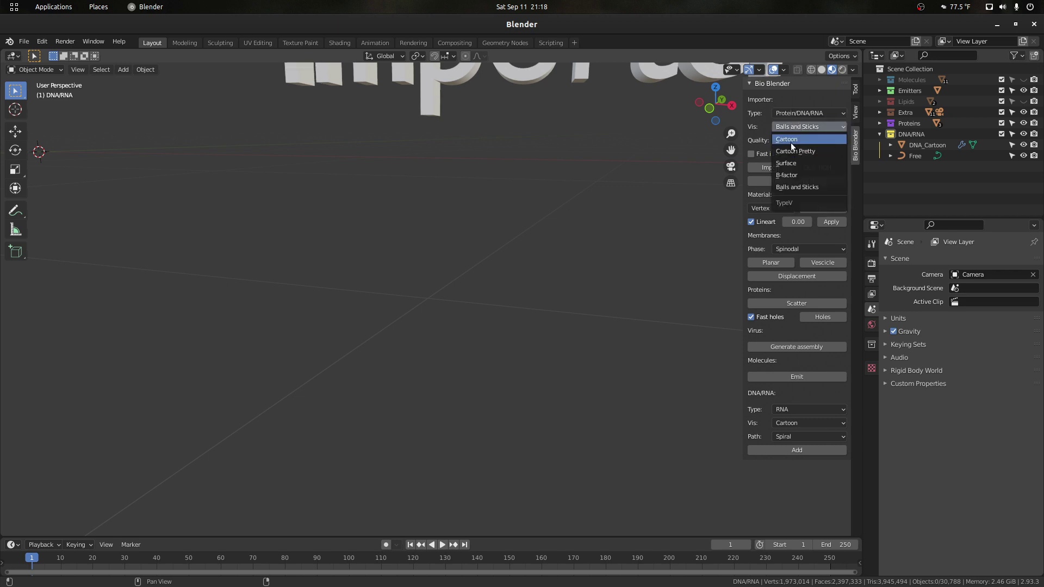
pyautogui.click(795, 164)
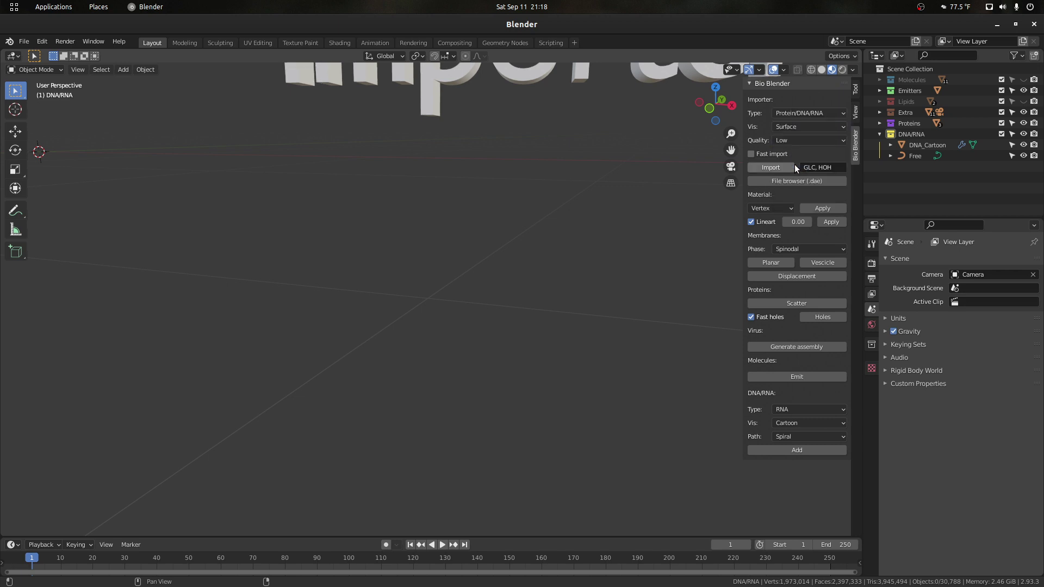
pyautogui.click(784, 155)
# Set the importer ID to 1a3n and import the protein surface at low quality.
pyautogui.click(837, 168)
pyautogui.press('BackSpace')
pyautogui.write('1abn')
pyautogui.press('Return')
pyautogui.press('BackSpace')
pyautogui.press('BackSpace')
pyautogui.write('3n')
pyautogui.click(772, 169)
pyautogui.scroll(-6, 550, 150)
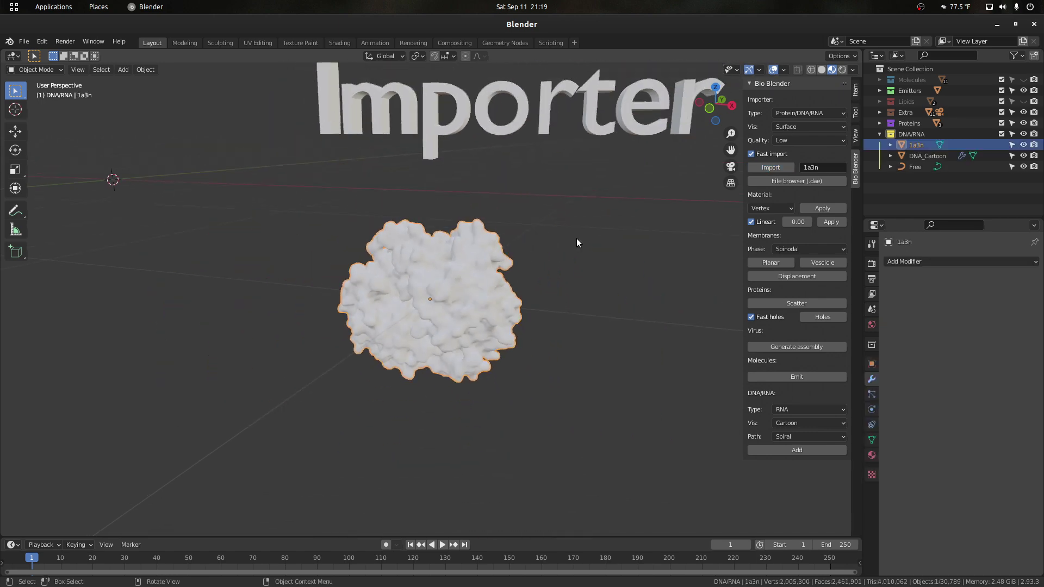
# Apply the Cartoon (Eevee) material to the 1a3n protein surface.
pyautogui.click(576, 238)
pyautogui.scroll(3, 576, 238)
pyautogui.moveTo(711, 106); pyautogui.dragTo(758, 106)
pyautogui.scroll(-2, 523, 259)
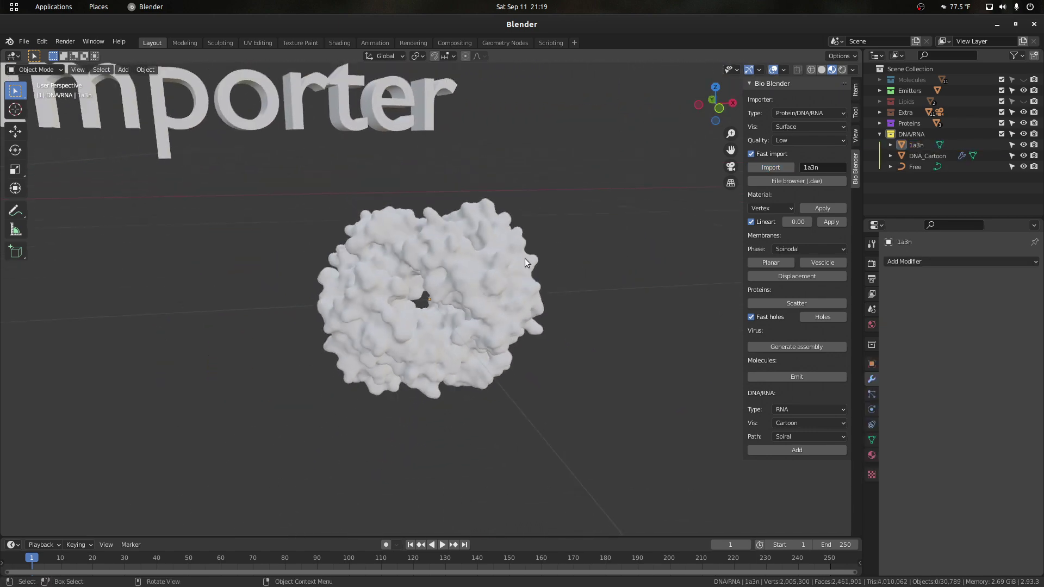
pyautogui.click(525, 262)
pyautogui.scroll(2, 525, 262)
pyautogui.click(769, 208)
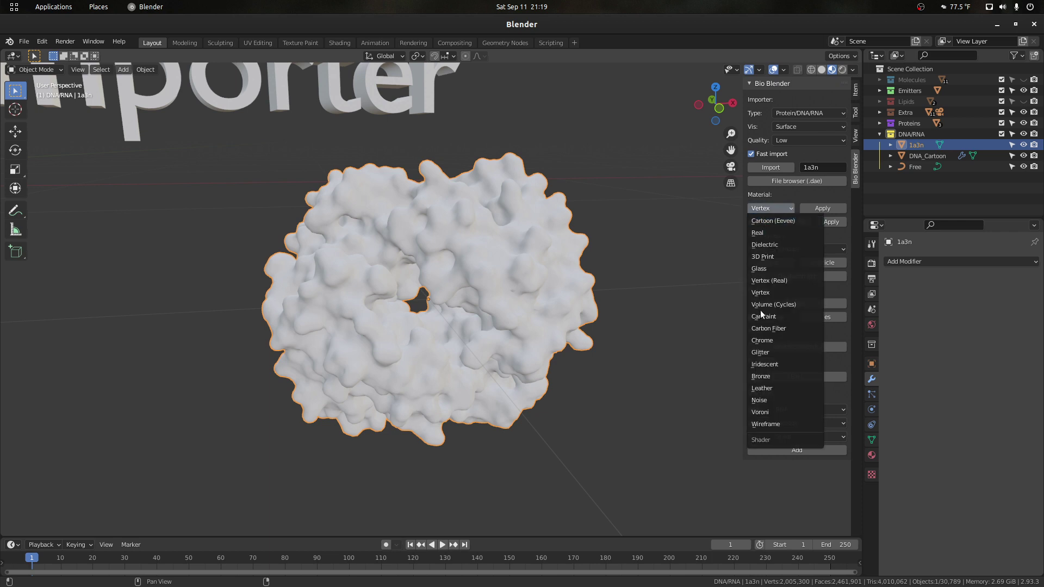
pyautogui.click(761, 222)
pyautogui.click(818, 211)
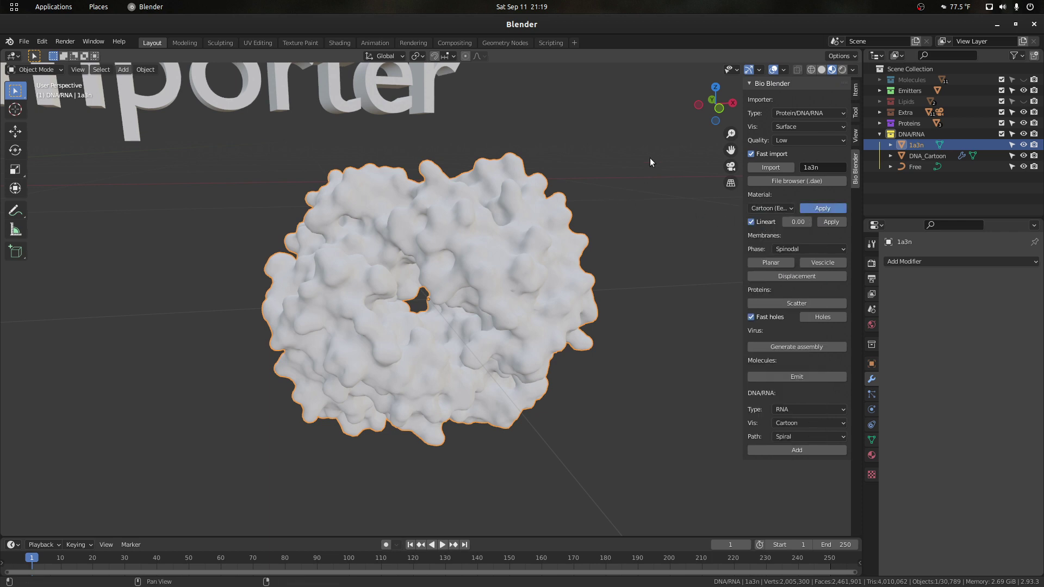
# Apply a Lineart outline with a thickness of 0.001 to the 1a3n protein surface.
pyautogui.moveTo(709, 100); pyautogui.dragTo(680, 103)
pyautogui.scroll(2, 677, 200)
pyautogui.scroll(-3, 677, 200)
pyautogui.click(804, 222)
pyautogui.write('0.01')
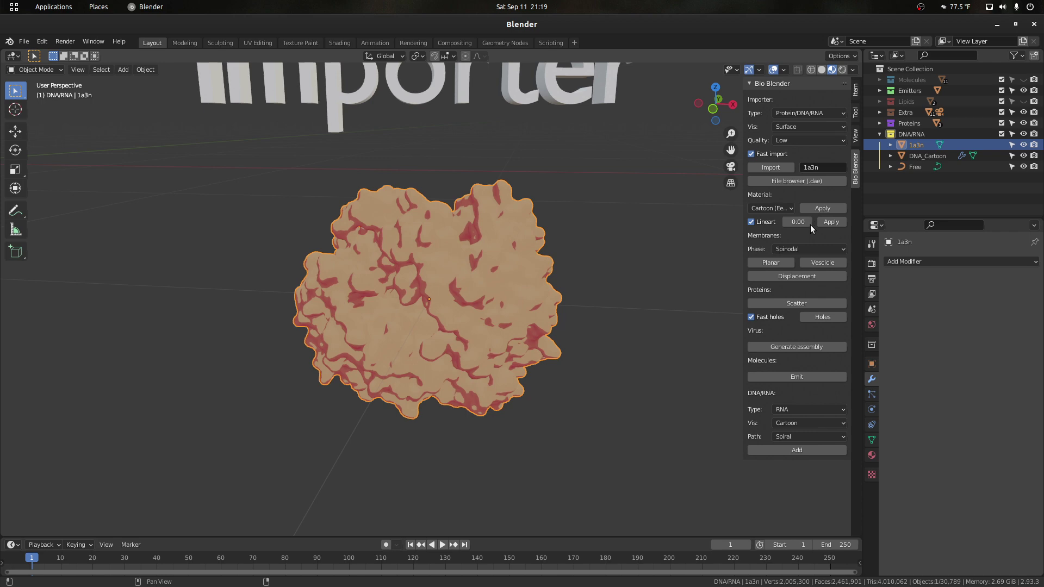
pyautogui.scroll(2, 512, 236)
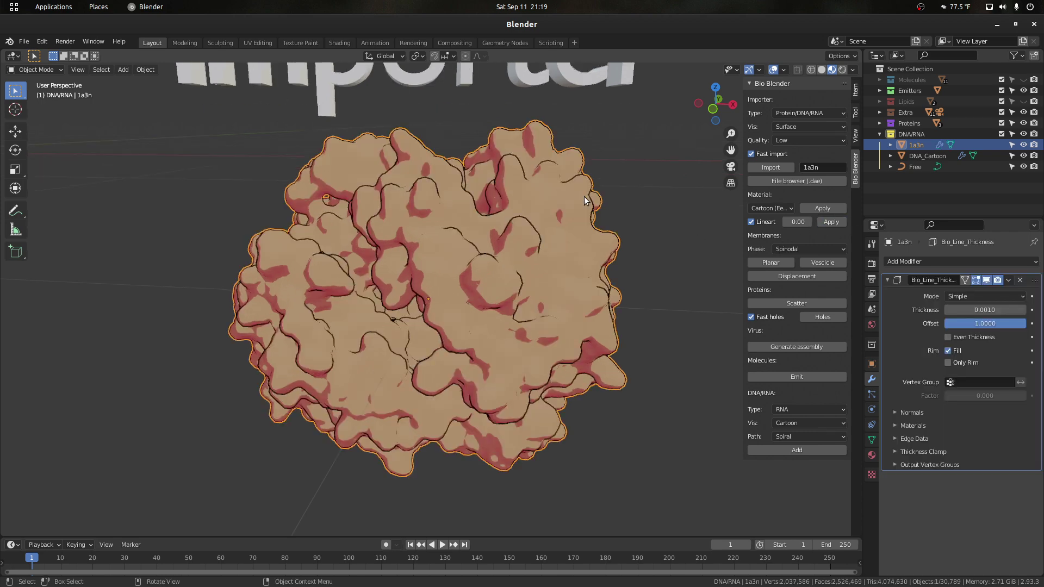
pyautogui.click(676, 162)
pyautogui.moveTo(699, 110)
pyautogui.mouseDown()
pyautogui.moveTo(733, 96)
pyautogui.moveTo(701, 99)
pyautogui.moveTo(703, 119)
pyautogui.mouseUp()
pyautogui.scroll(-2, 637, 207)
pyautogui.scroll(1, 636, 207)
pyautogui.scroll(-1, 635, 207)
pyautogui.scroll(2, 631, 215)
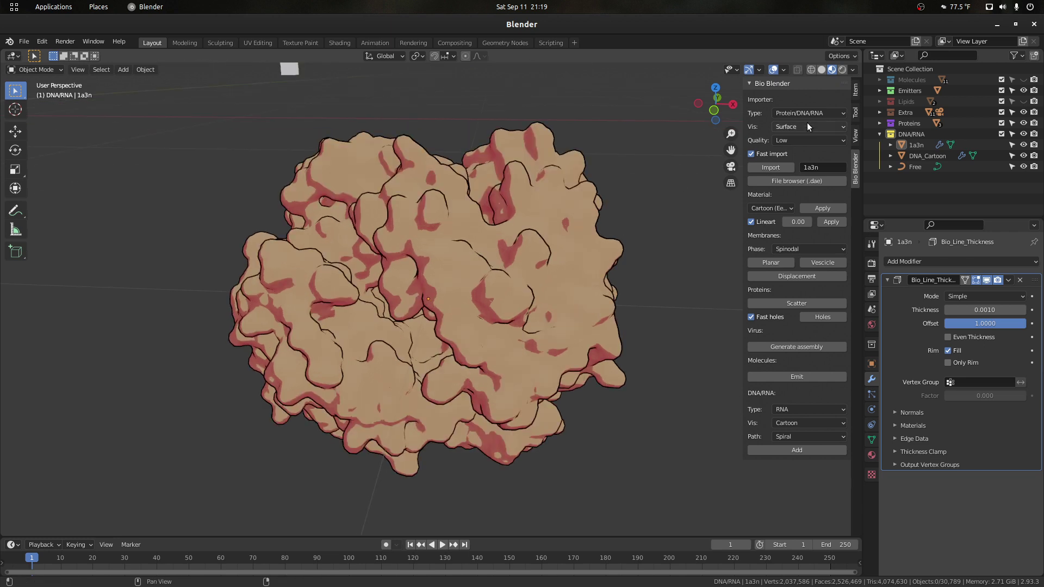
# Import the molecules of 1a3n with type Molecule, Balls and Sticks visualization and Fast import disabled.
pyautogui.click(834, 169)
pyautogui.press('Return')
pyautogui.click(794, 112)
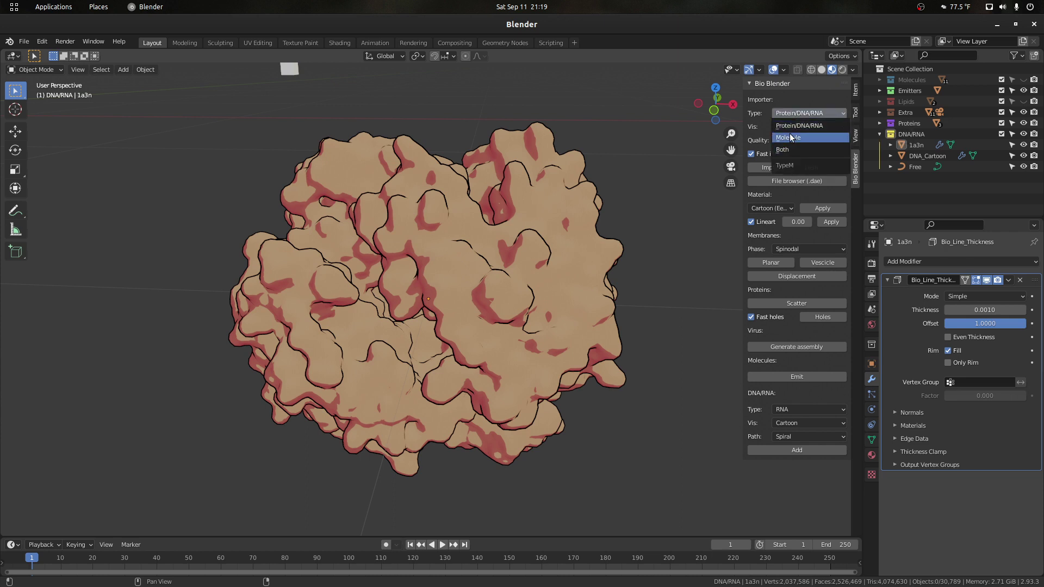
pyautogui.click(789, 136)
pyautogui.click(806, 127)
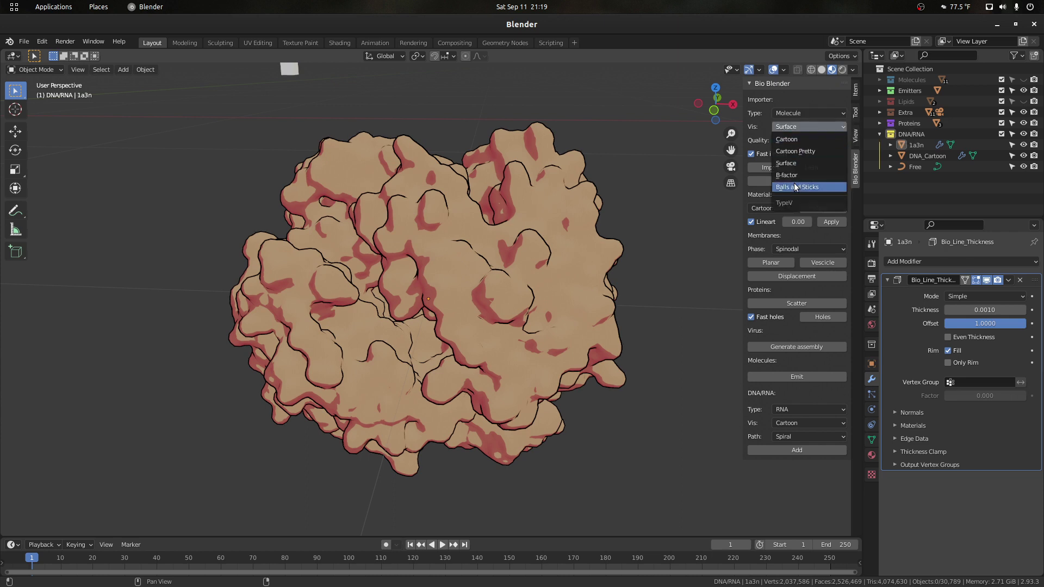
pyautogui.click(794, 186)
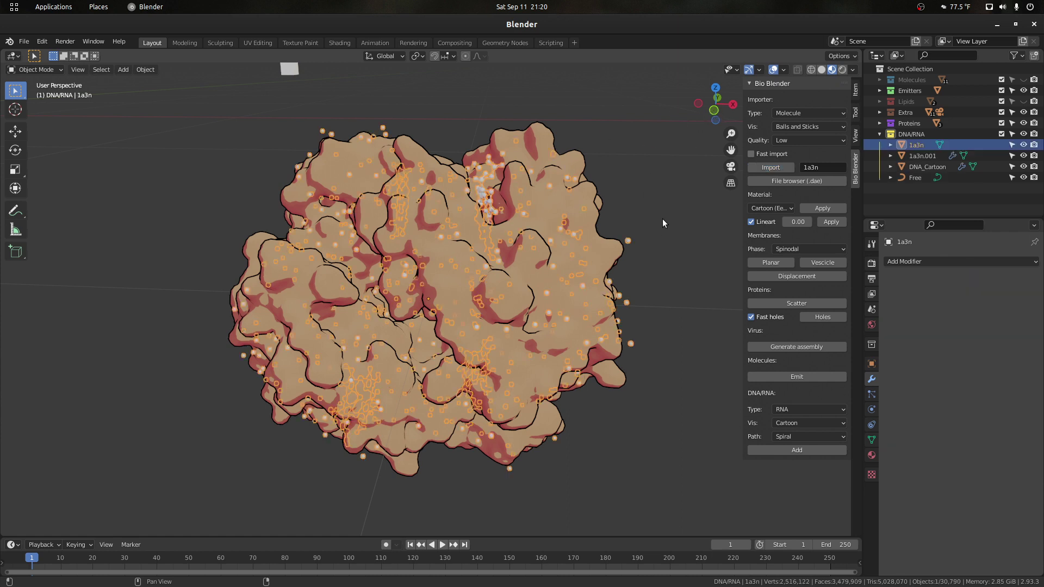
# Apply the Vertex material to the imported 1a3n ball-and-stick molecules.
pyautogui.click(628, 223)
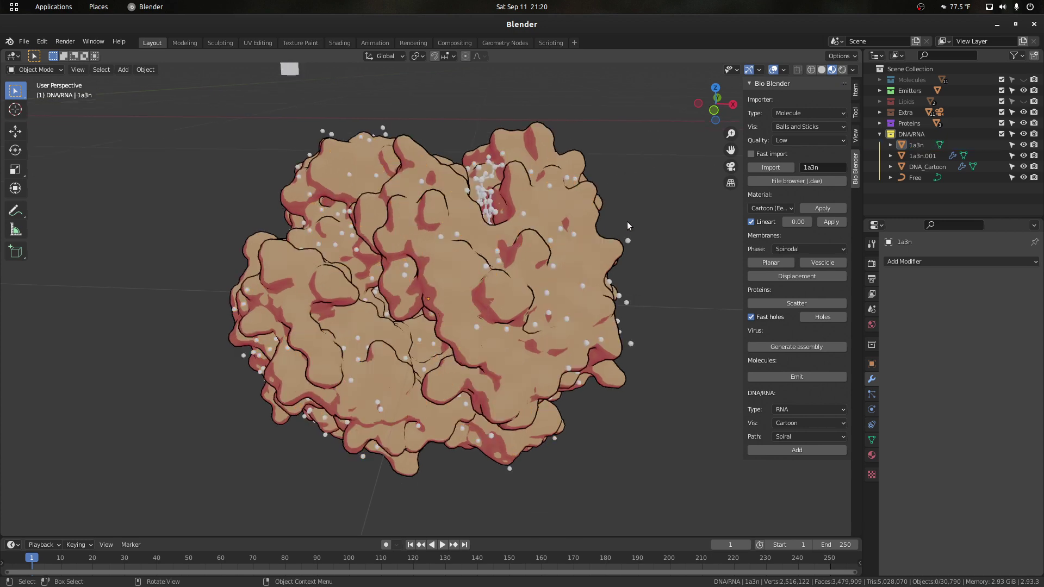
pyautogui.click(627, 240)
pyautogui.click(770, 209)
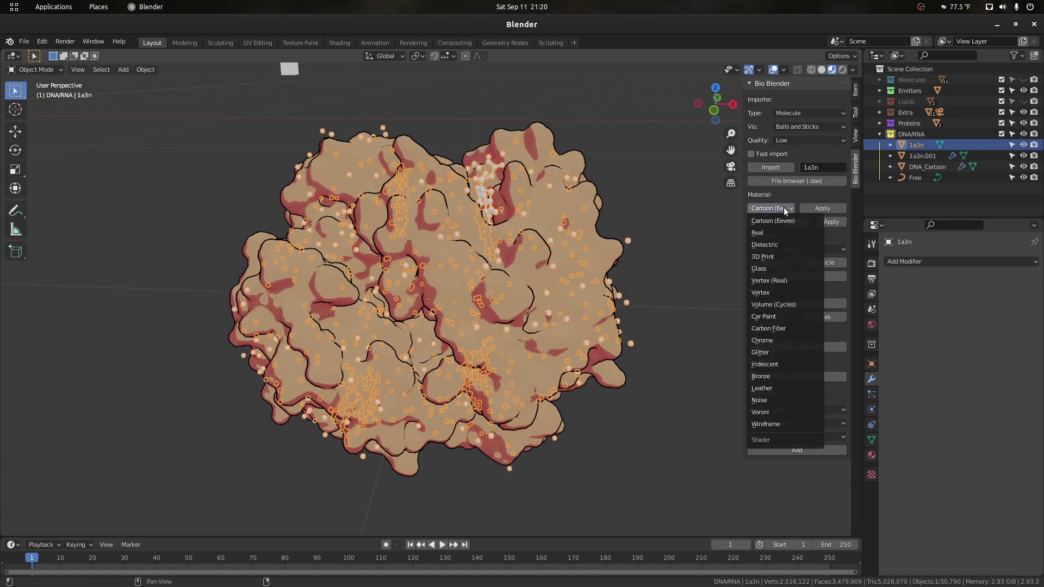
pyautogui.click(769, 294)
pyautogui.click(818, 209)
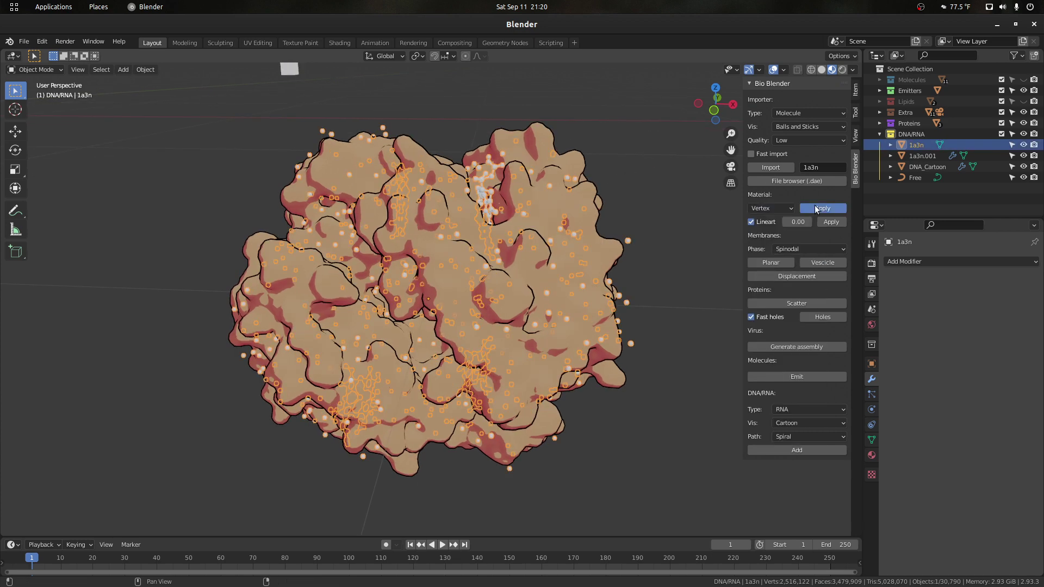
# Examine the colored molecules in and around the 1a3n protein surface from several angles.
pyautogui.moveTo(705, 116); pyautogui.dragTo(786, 100)
pyautogui.click(644, 158)
pyautogui.scroll(3, 644, 159)
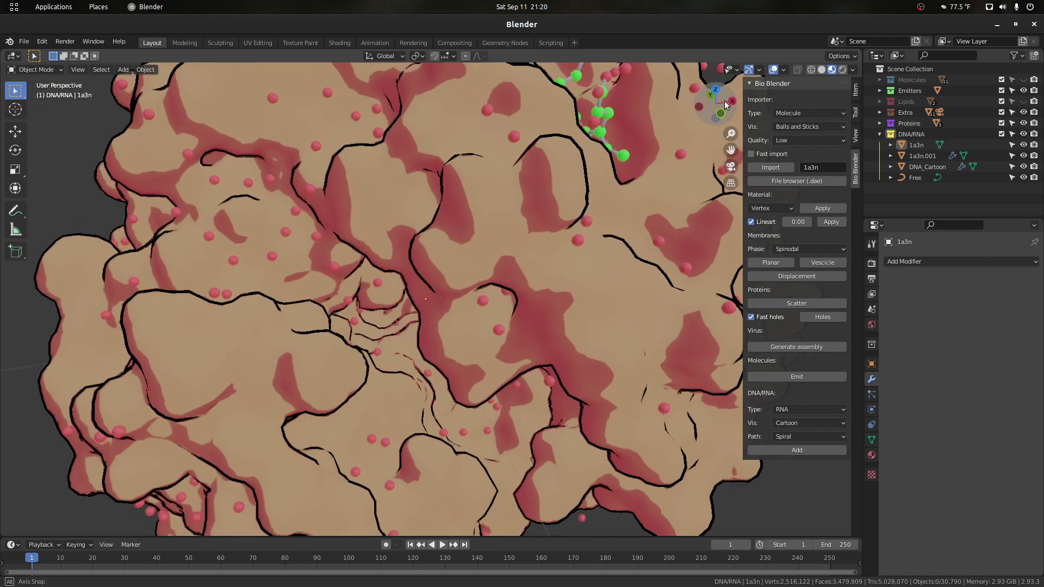
pyautogui.scroll(-3, 689, 149)
pyautogui.moveTo(701, 106); pyautogui.dragTo(788, 180)
pyautogui.scroll(1, 573, 195)
pyautogui.scroll(2, 455, 318)
pyautogui.click(456, 318)
pyautogui.moveTo(715, 103); pyautogui.dragTo(715, 140)
pyautogui.scroll(-4, 599, 333)
pyautogui.scroll(-4, 576, 366)
# Delete both the 1a3n protein surface and its ball-and-stick molecules.
pyautogui.moveTo(567, 394); pyautogui.dragTo(302, 188)
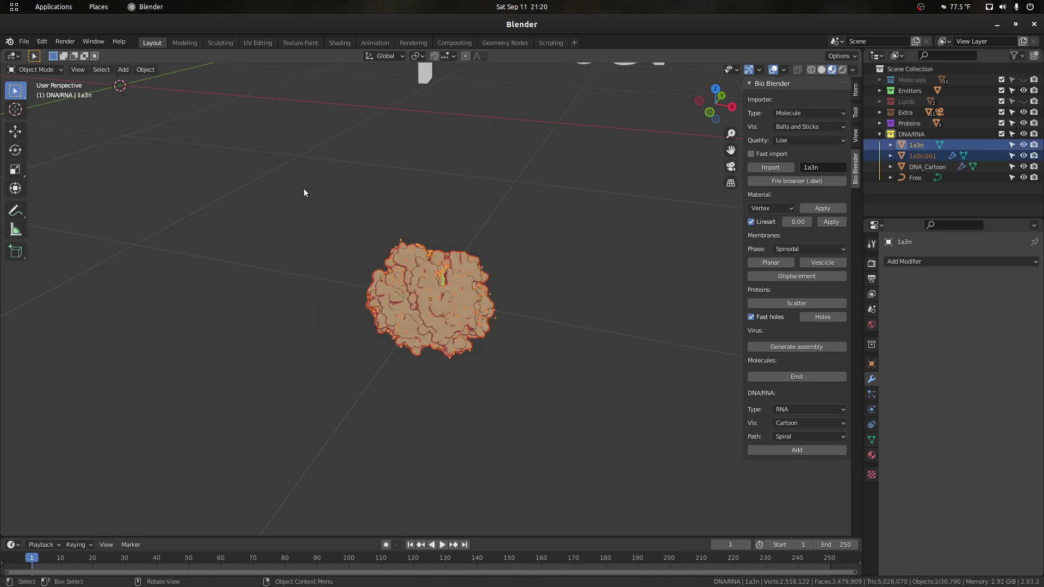
pyautogui.press('Delete')
pyautogui.scroll(2, 473, 206)
pyautogui.scroll(-2, 473, 206)
pyautogui.scroll(2, 481, 218)
pyautogui.moveTo(730, 150)
pyautogui.mouseDown()
pyautogui.moveTo(728, 191)
pyautogui.moveTo(730, 150)
pyautogui.mouseUp()
pyautogui.moveTo(715, 109); pyautogui.dragTo(715, 91)
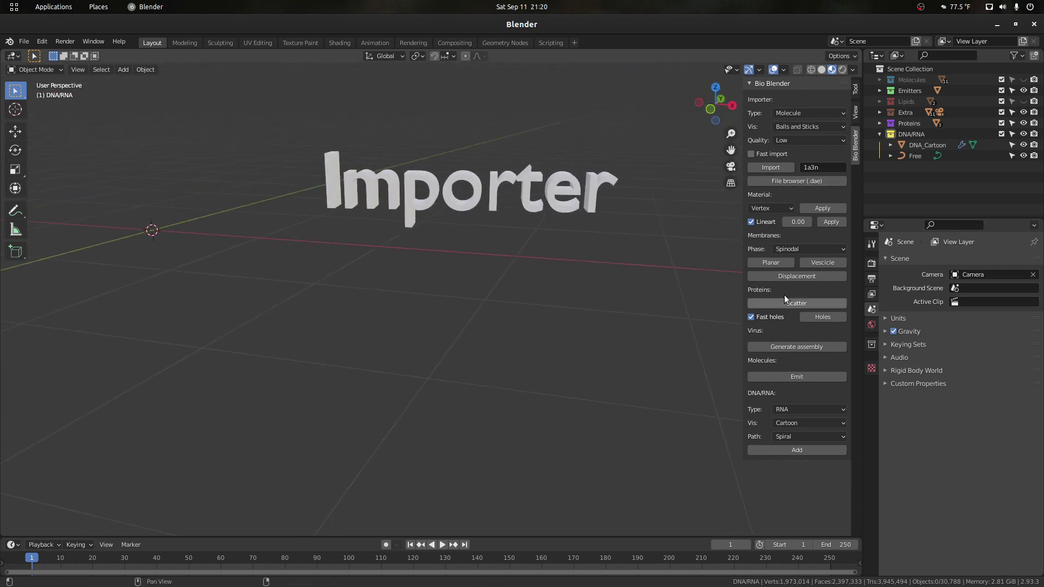
# Add a planar Spinodal membrane with the default colors for both lipids.
pyautogui.click(771, 264)
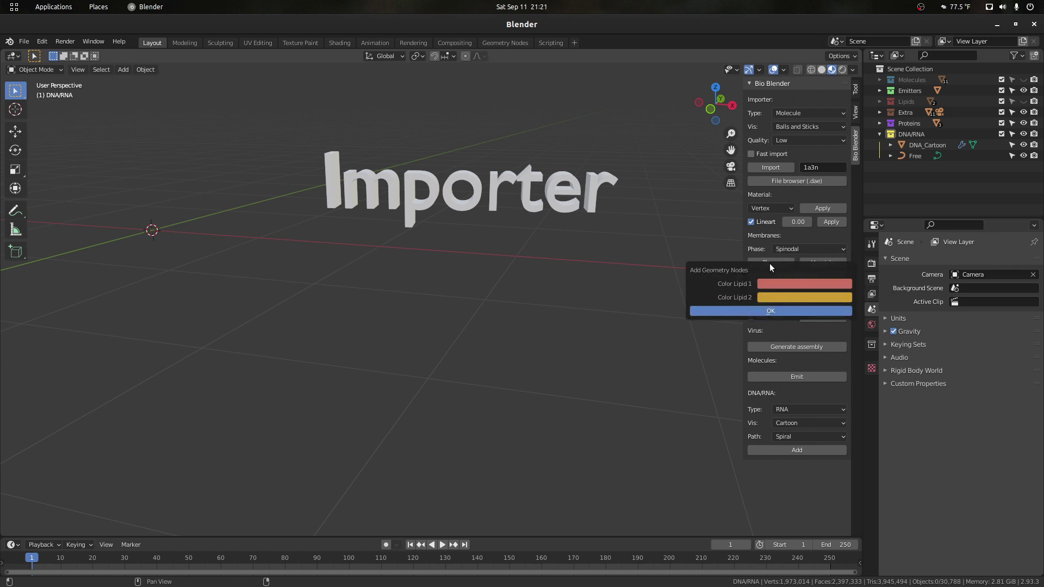
pyautogui.press('Return')
pyautogui.scroll(-2, 465, 277)
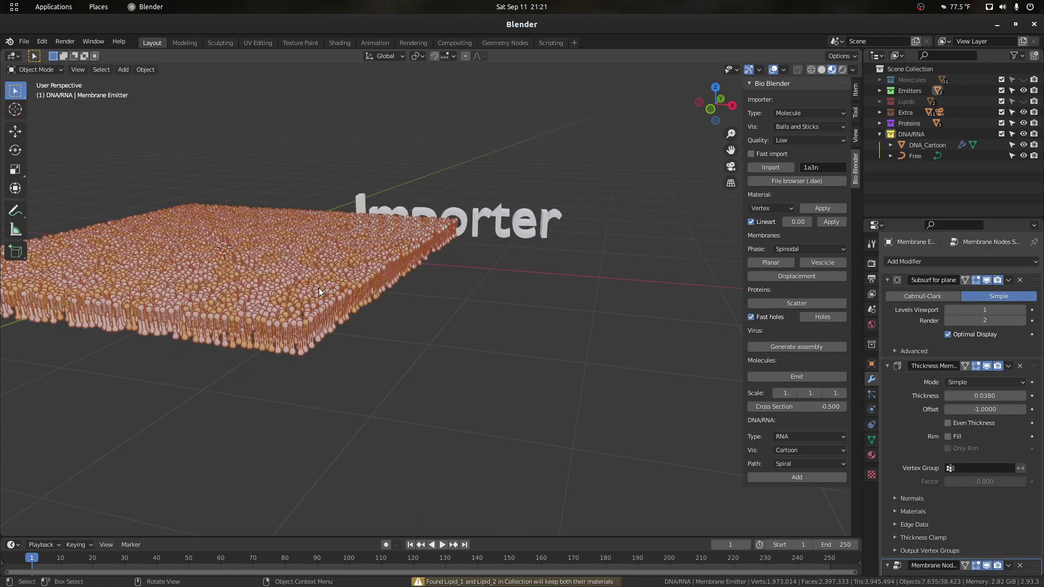
# Switch the viewport to Solid shading to view the planar membrane.
pyautogui.scroll(5, 319, 288)
pyautogui.moveTo(707, 113)
pyautogui.mouseDown()
pyautogui.moveTo(724, 121)
pyautogui.moveTo(723, 111)
pyautogui.moveTo(729, 166)
pyautogui.moveTo(686, 82)
pyautogui.mouseUp()
pyautogui.click(820, 70)
pyautogui.scroll(-3, 657, 191)
pyautogui.scroll(1, 654, 187)
# Add Displacement to the planar membrane and select its handler that affects rotation.
pyautogui.click(461, 294)
pyautogui.scroll(-2, 461, 295)
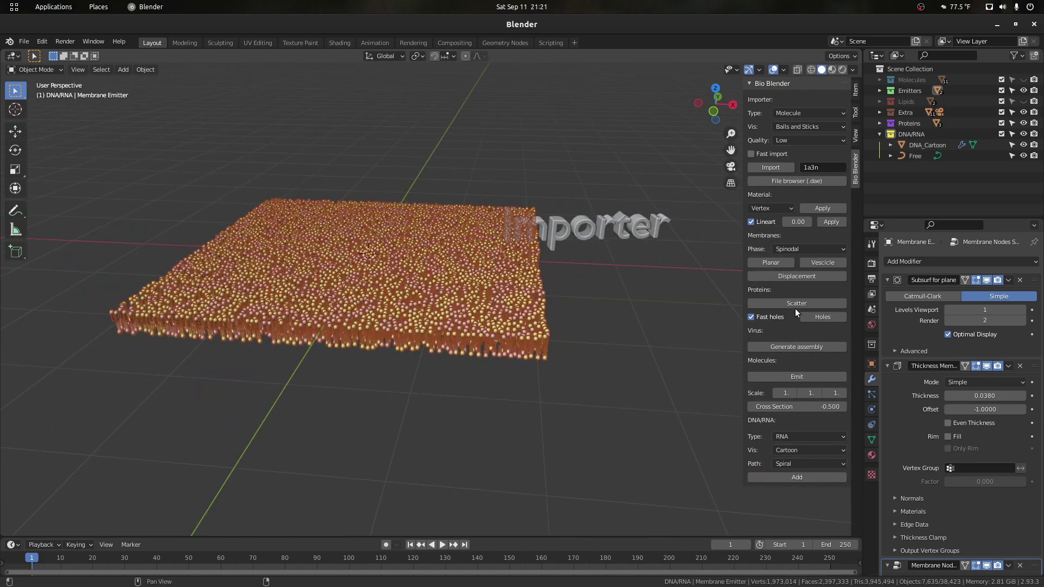
pyautogui.click(785, 272)
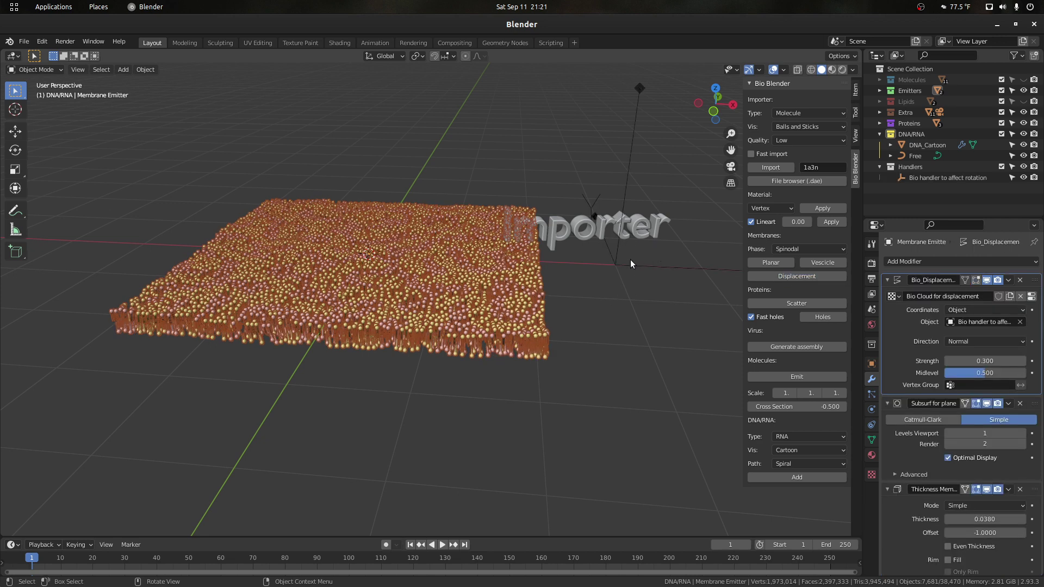
pyautogui.click(630, 259)
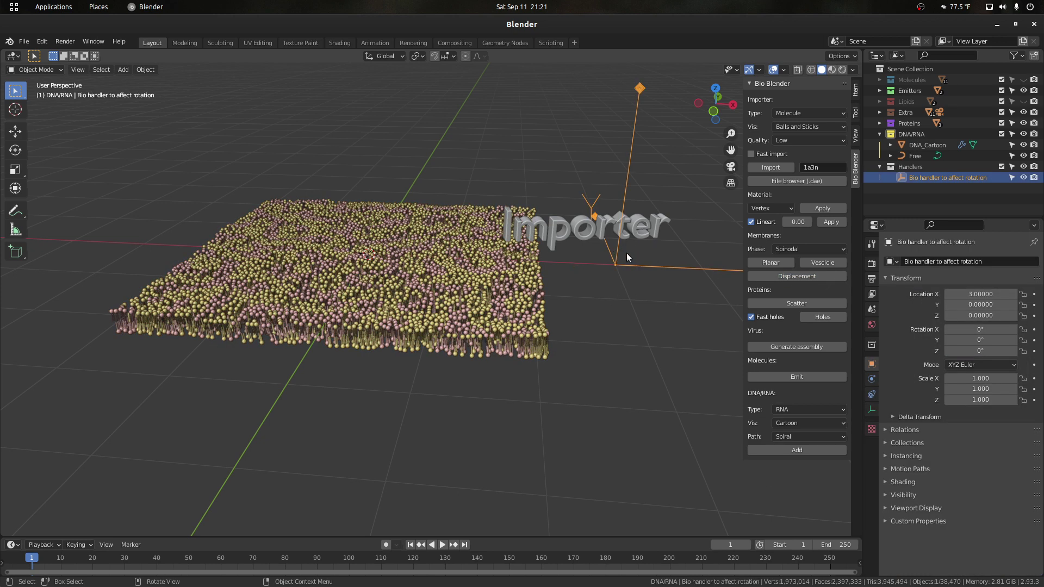
# Move the displacement handler along the global X axis to about 2.35, near the edge of the planar membrane.
pyautogui.press('g')
pyautogui.press('x')
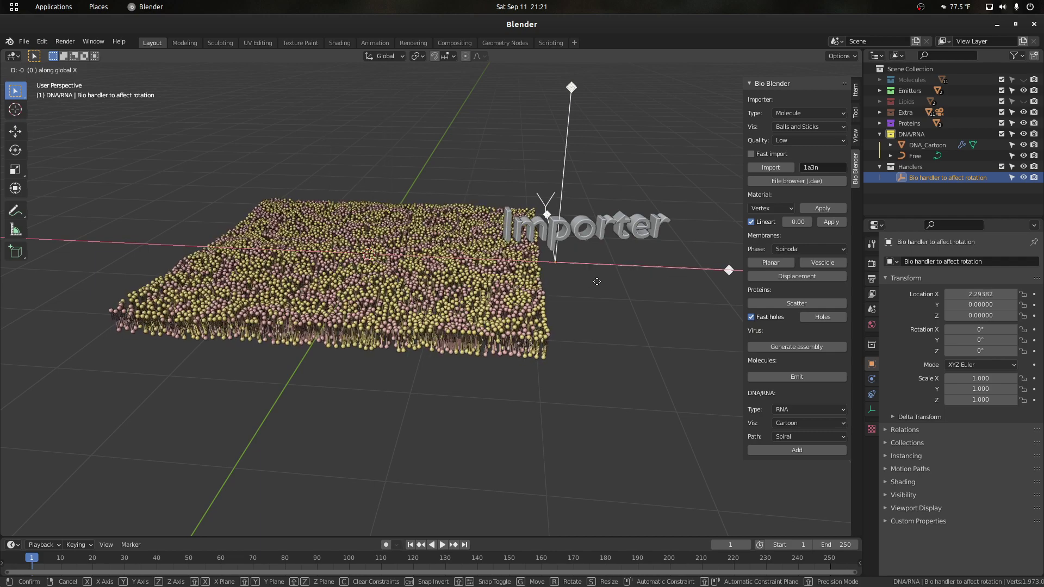
pyautogui.click(569, 284)
pyautogui.scroll(2, 568, 283)
pyautogui.moveTo(717, 96); pyautogui.dragTo(695, 70)
pyautogui.scroll(-2, 512, 263)
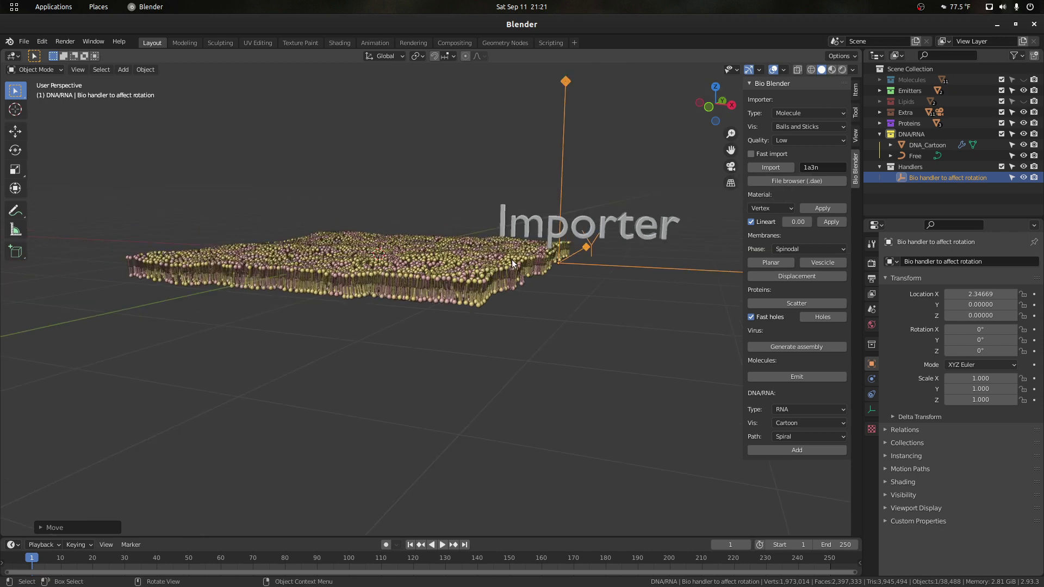
# Delete the planar membrane and its displacement handler.
pyautogui.click(512, 264)
pyautogui.press('Delete')
pyautogui.click(574, 262)
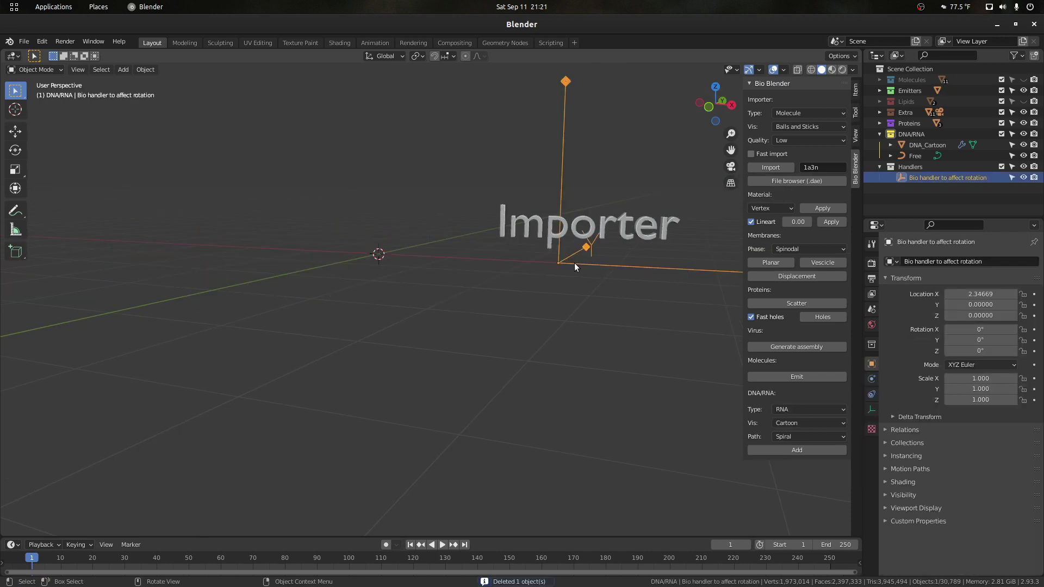
# Add a Spinodal vesicle membrane with the default colors for both lipids.
pyautogui.click(825, 264)
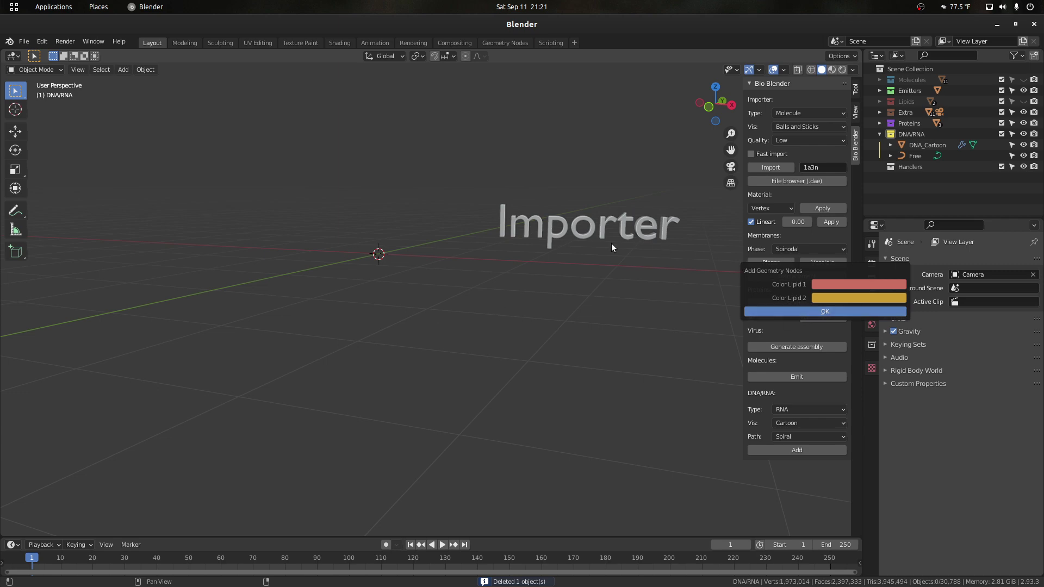
pyautogui.press('Return')
pyautogui.moveTo(709, 112); pyautogui.dragTo(747, 226)
pyautogui.scroll(2, 601, 212)
# Set the vesicle's Cross Section to -0.04 and stretch the vesicle along X with its Bio Blender Scale.
pyautogui.click(601, 212)
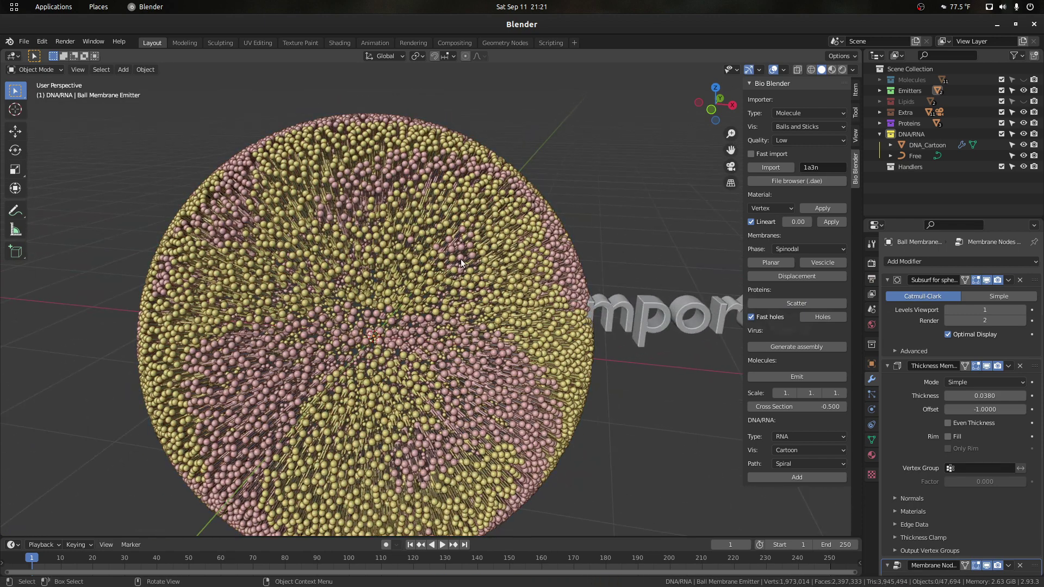
pyautogui.click(816, 408)
pyautogui.write('-0.04')
pyautogui.press('Return')
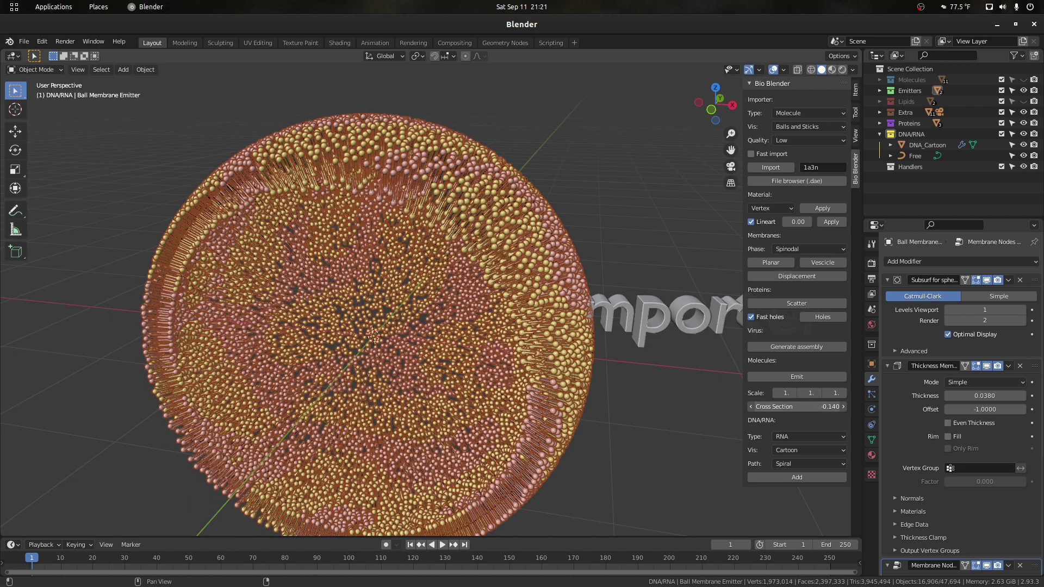
pyautogui.click(648, 195)
pyautogui.scroll(-2, 648, 195)
pyautogui.moveTo(717, 114); pyautogui.dragTo(682, 136)
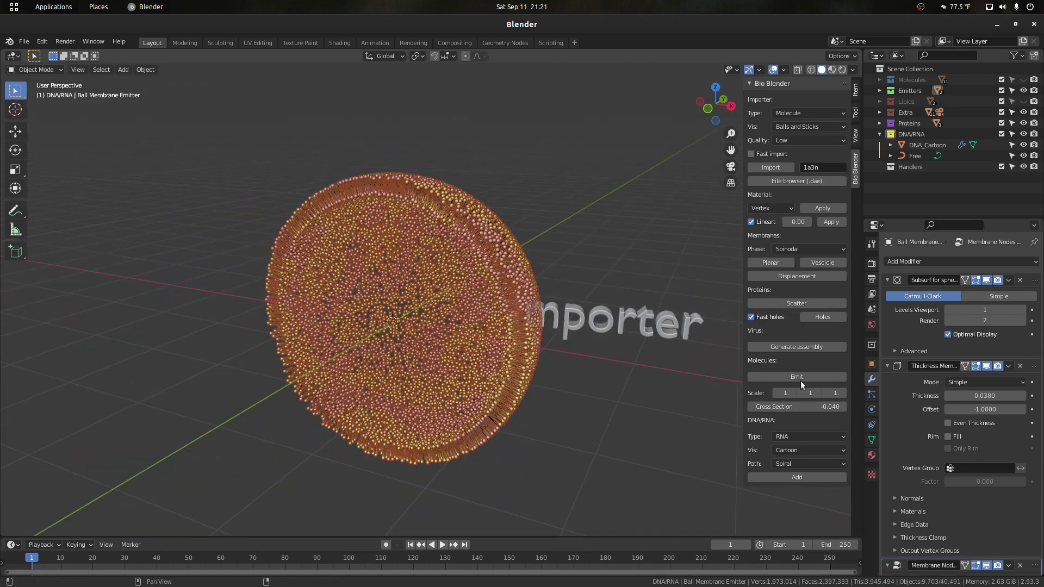
pyautogui.moveTo(790, 394)
pyautogui.mouseDown()
pyautogui.moveTo(824, 394)
pyautogui.moveTo(807, 395)
pyautogui.mouseUp()
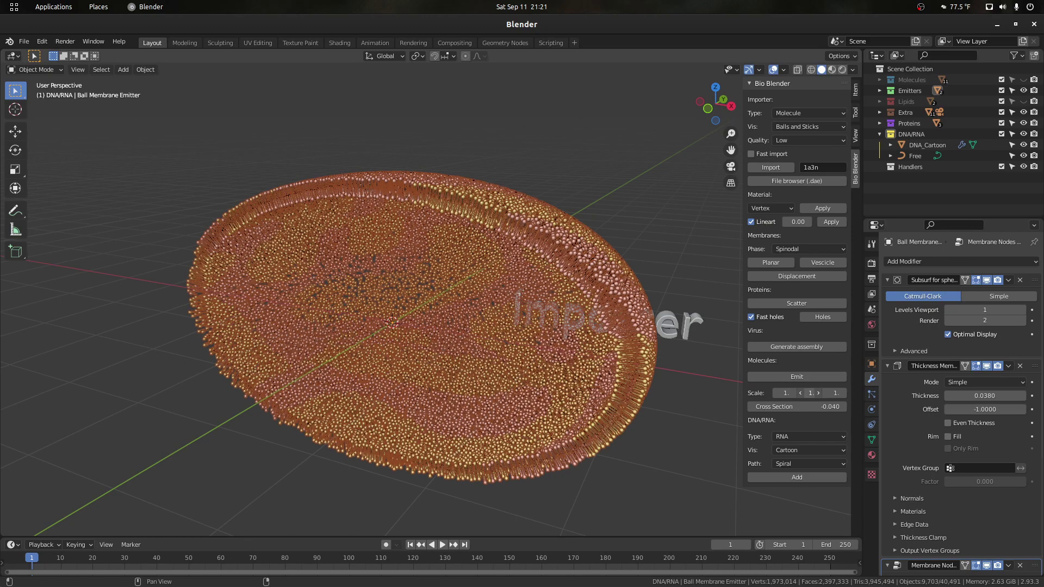
pyautogui.moveTo(698, 109); pyautogui.dragTo(431, 214)
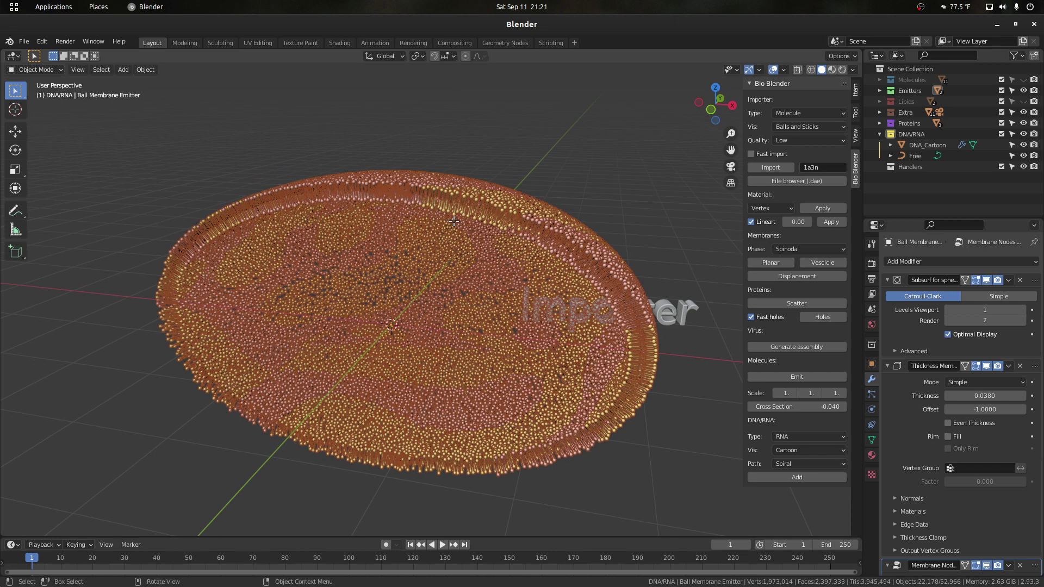
# Pull the vesicle's top vertex up along Z in Edit Mode with Smooth proportional editing of size 1.00, and return to Object Mode.
pyautogui.press('Tab')
pyautogui.click(386, 196)
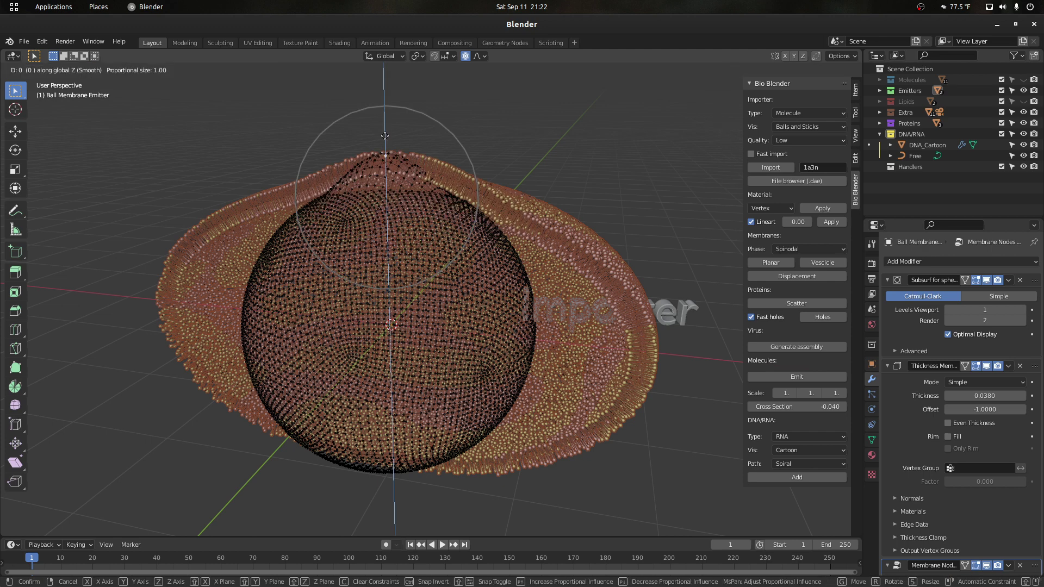
pyautogui.moveTo(388, 84); pyautogui.dragTo(387, 85)
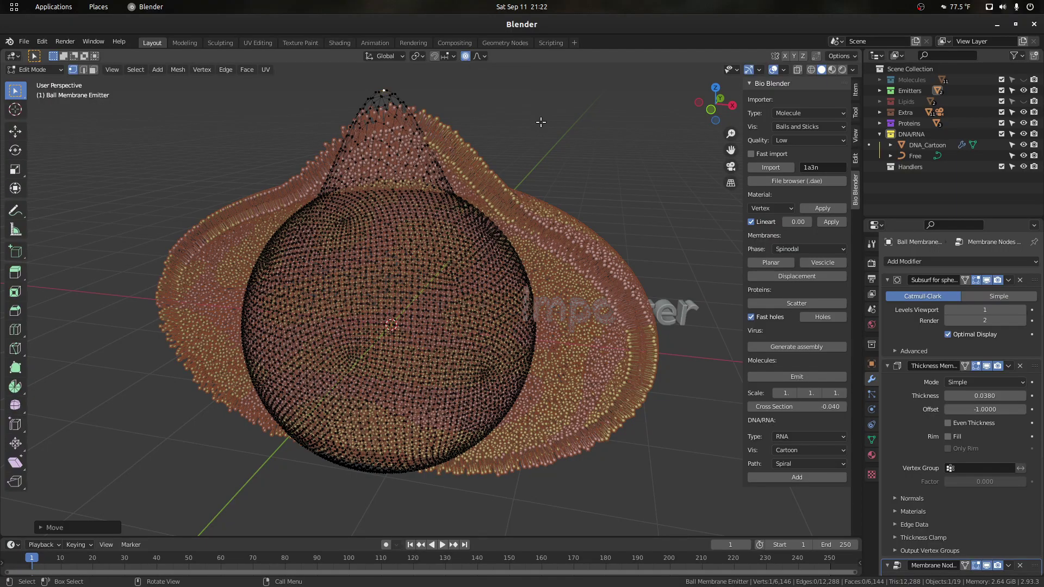
pyautogui.press('Tab')
pyautogui.click(581, 142)
pyautogui.moveTo(707, 108); pyautogui.dragTo(1033, 109)
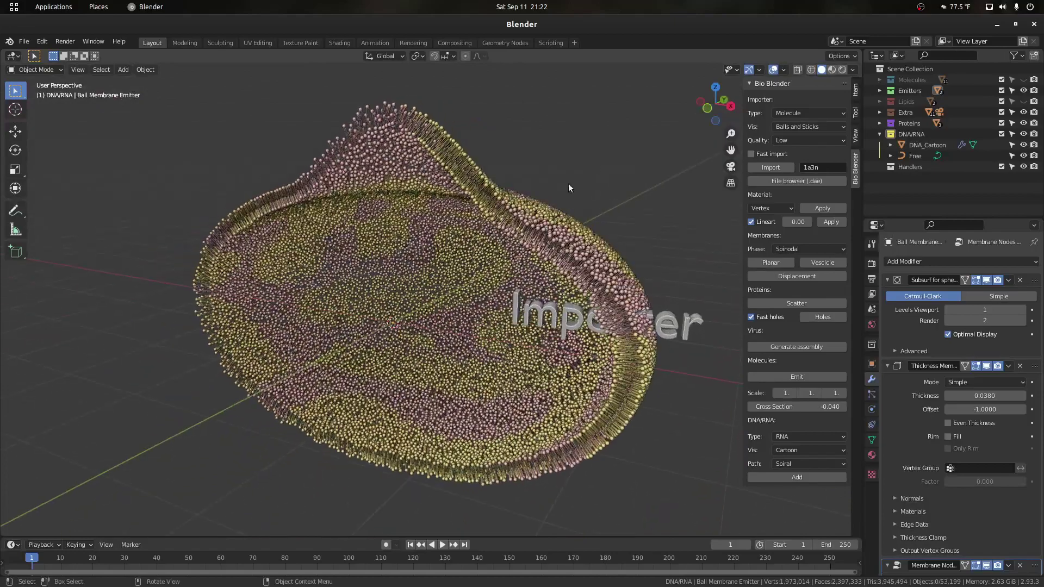
pyautogui.moveTo(568, 184); pyautogui.dragTo(482, 233, button='middle')
pyautogui.click(481, 232)
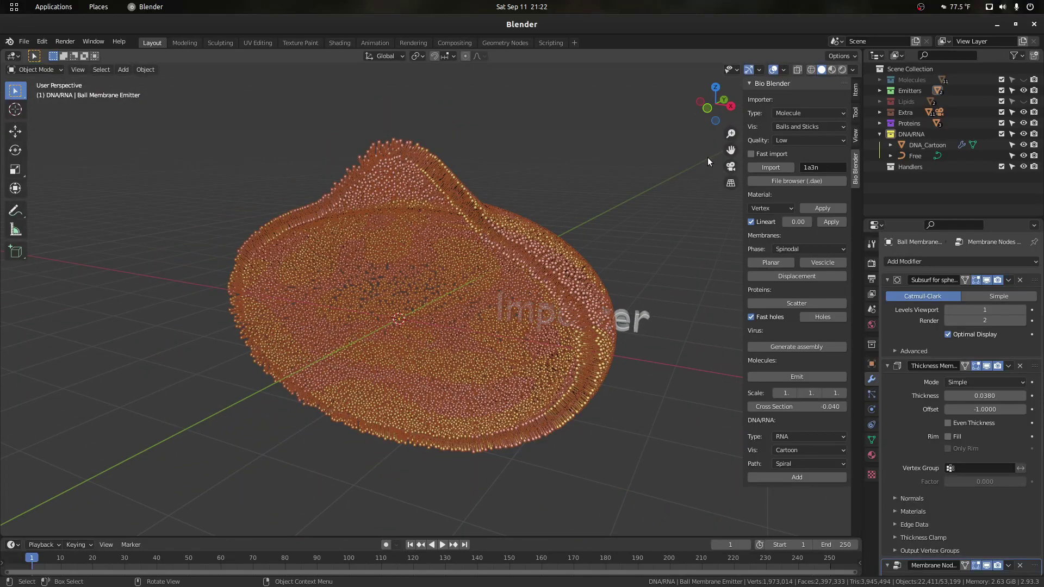
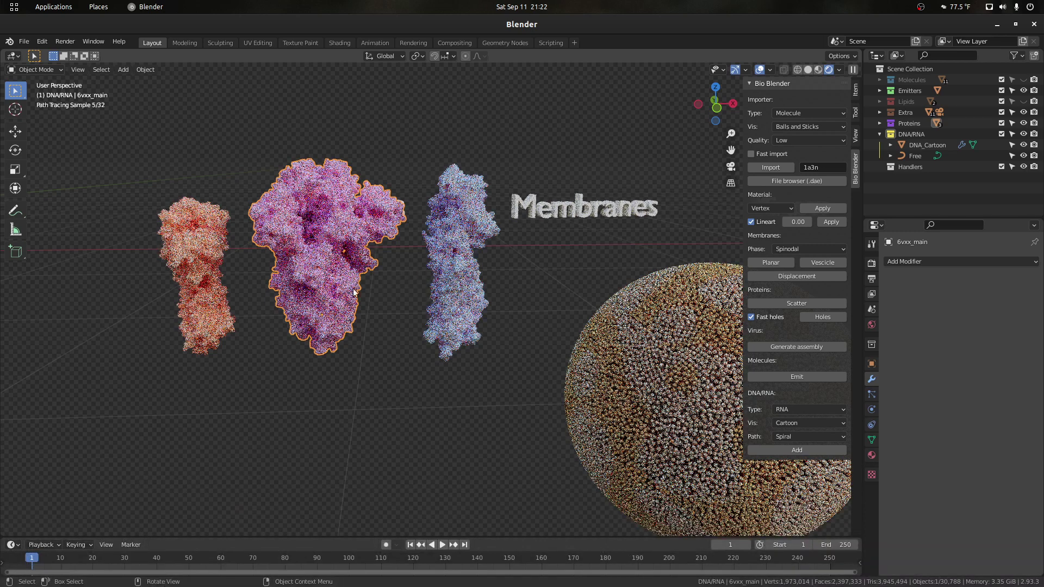
# Select the 6k7j and 2ztd proteins in turn and switch the viewport to Solid shading.
pyautogui.click(445, 277)
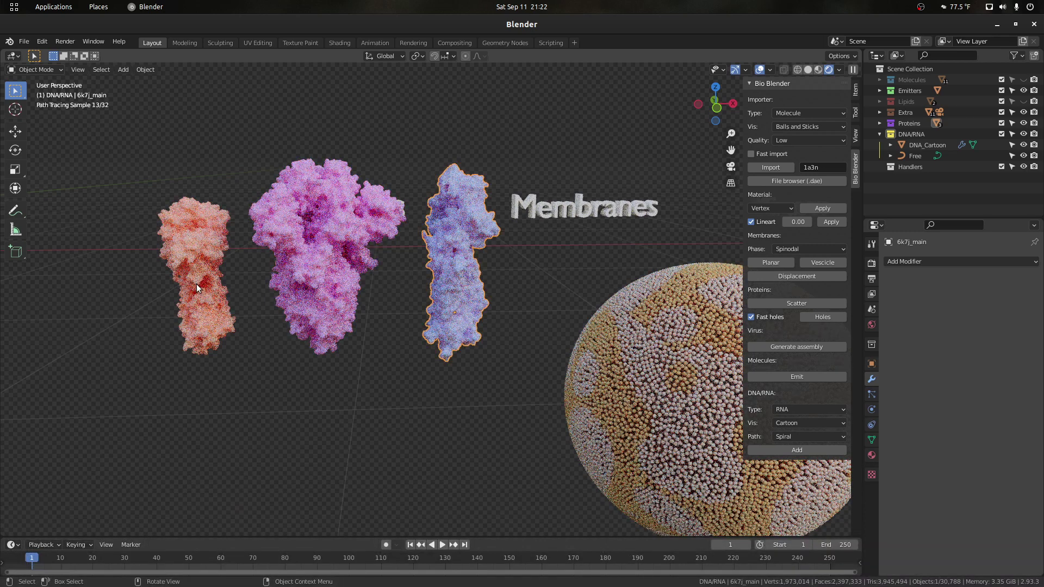
pyautogui.click(197, 285)
pyautogui.click(807, 69)
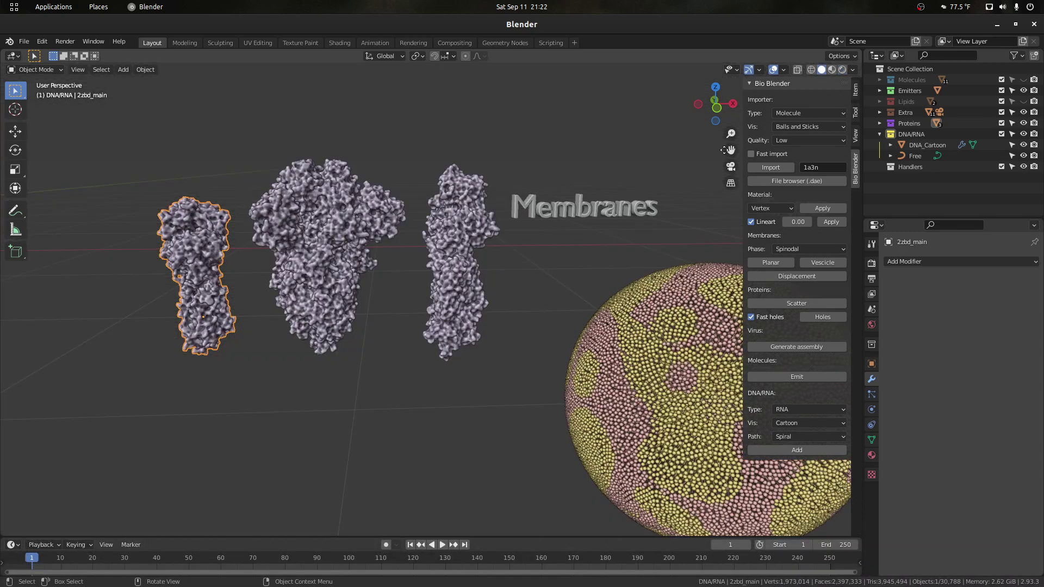
# Single out the spherical membrane under the Membranes title and the three proteins beside it by selecting them in turn.
pyautogui.moveTo(730, 150)
pyautogui.mouseDown()
pyautogui.moveTo(641, 135)
pyautogui.moveTo(552, 91)
pyautogui.moveTo(572, 113)
pyautogui.moveTo(404, 75)
pyautogui.mouseUp()
pyautogui.scroll(3, 361, 264)
pyautogui.click(360, 264)
pyautogui.scroll(-4, 360, 264)
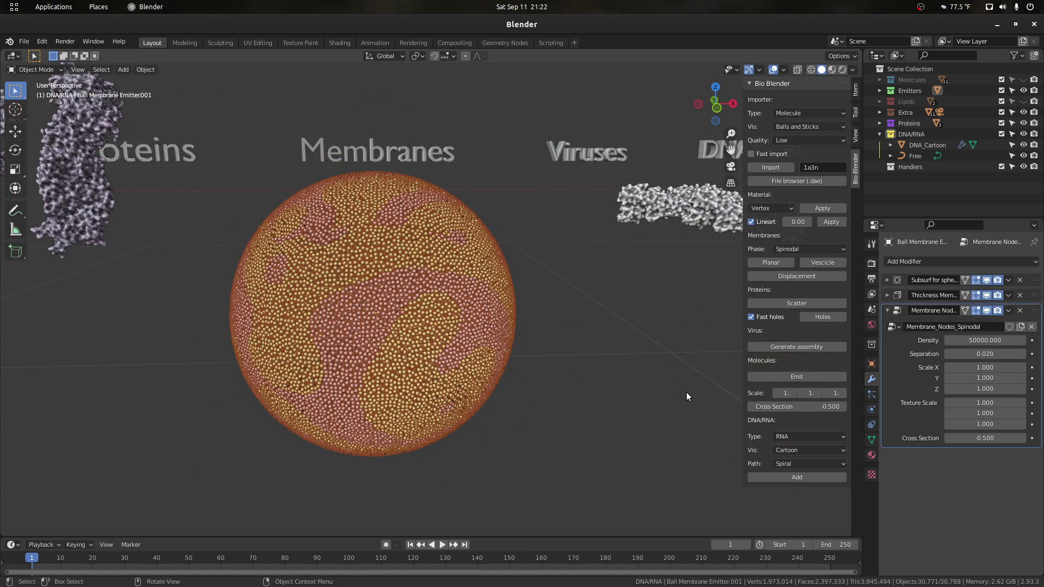
pyautogui.click(629, 299)
pyautogui.moveTo(733, 152); pyautogui.dragTo(775, 162)
pyautogui.scroll(-2, 658, 211)
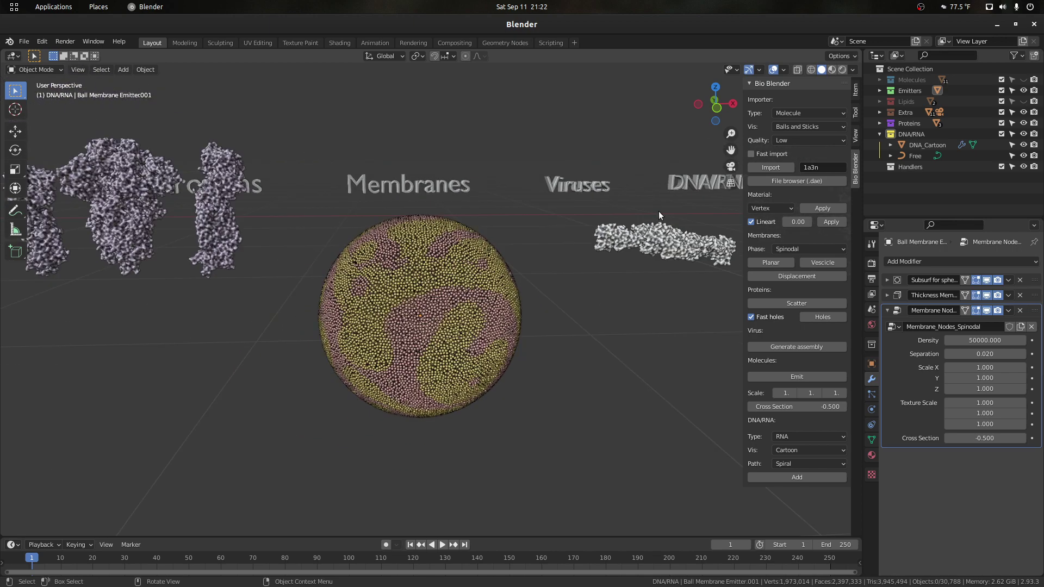
pyautogui.moveTo(264, 288); pyautogui.dragTo(40, 246)
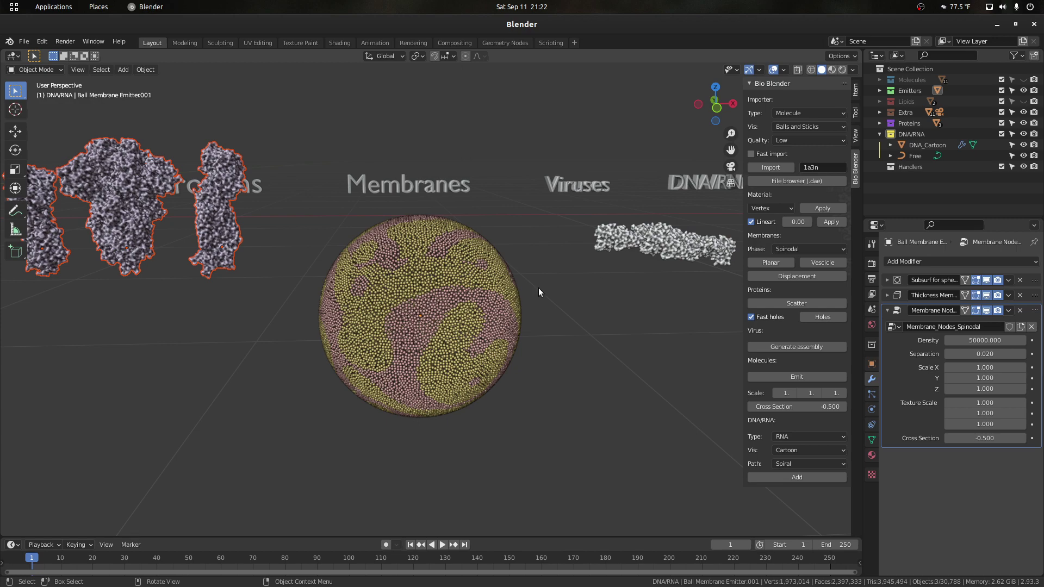
# Select the spherical Spinodal membrane and scatter the proteins over its surface.
pyautogui.scroll(3, 566, 284)
pyautogui.click(625, 266)
pyautogui.click(535, 260)
pyautogui.scroll(-2, 536, 259)
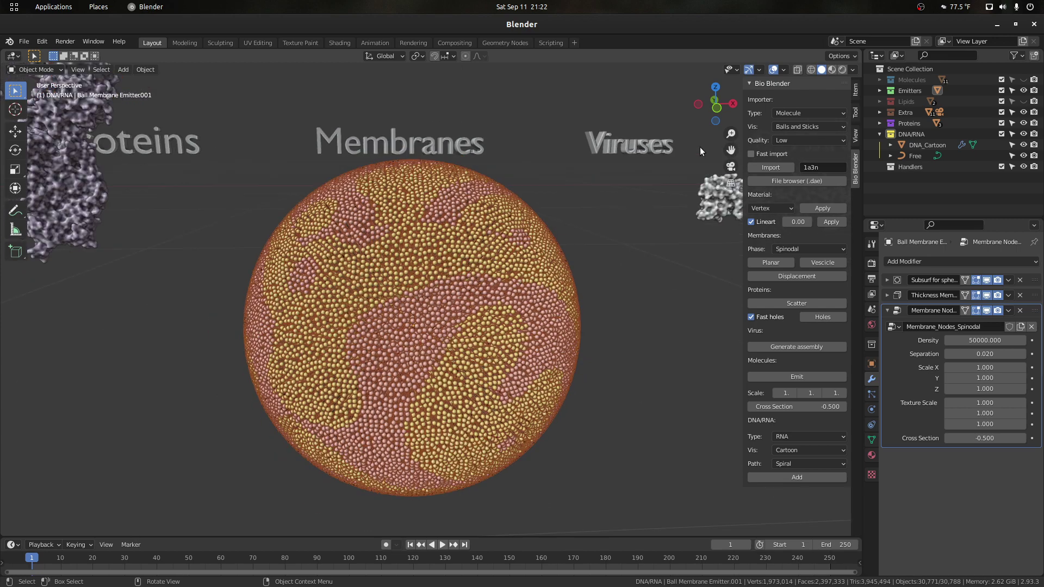
pyautogui.moveTo(706, 106); pyautogui.dragTo(798, 232)
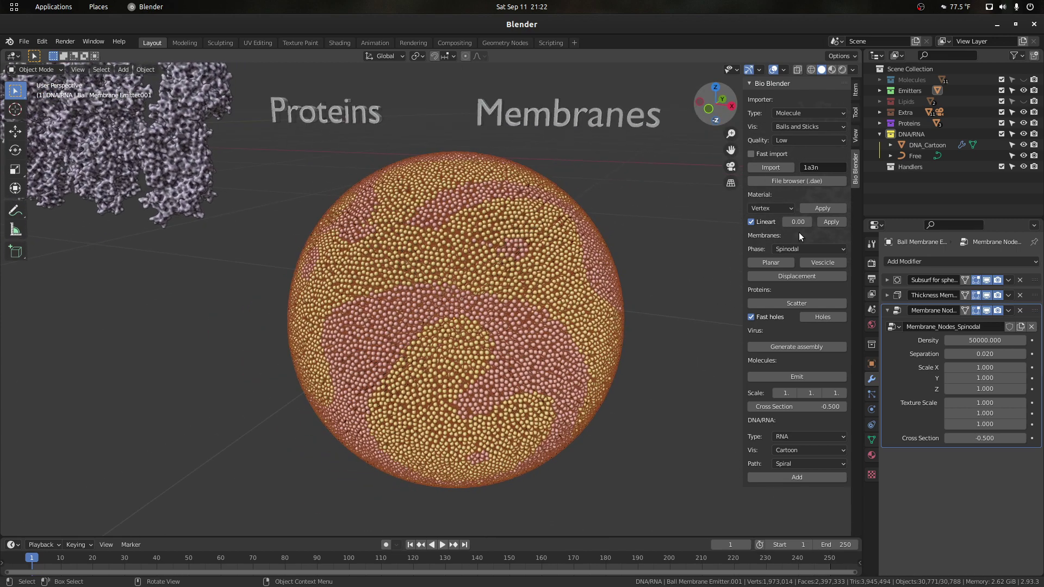
pyautogui.click(803, 304)
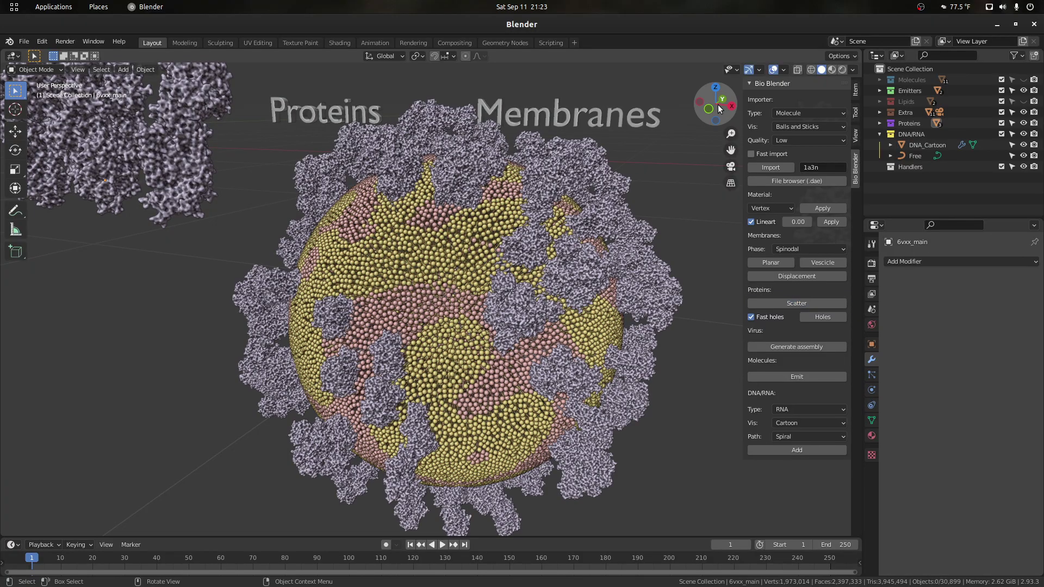
pyautogui.moveTo(718, 108); pyautogui.dragTo(747, 109)
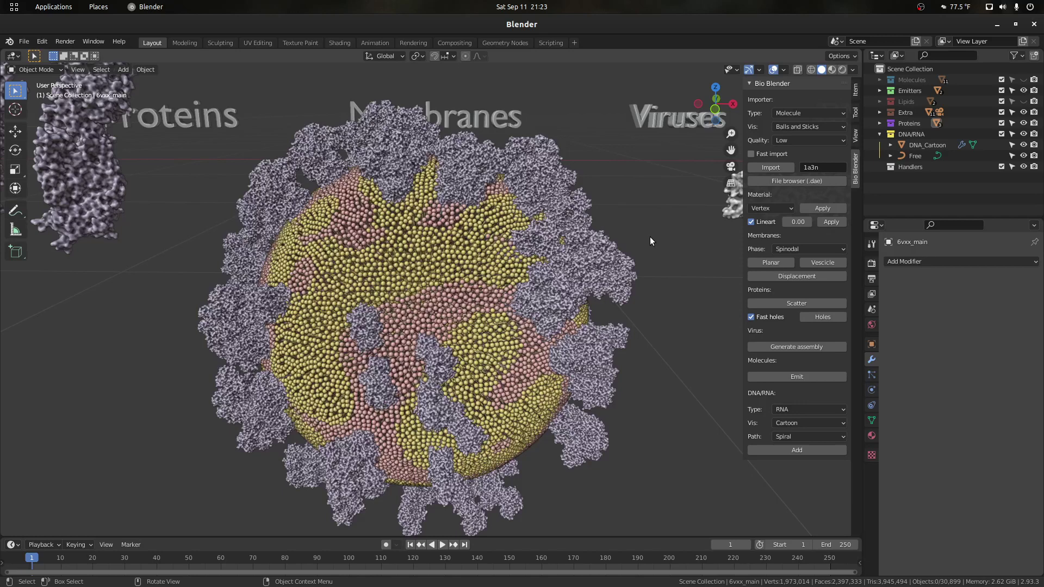
# Select the scattered proteins' emitter to show its modifiers and switch the viewport to Material Preview shading.
pyautogui.click(594, 246)
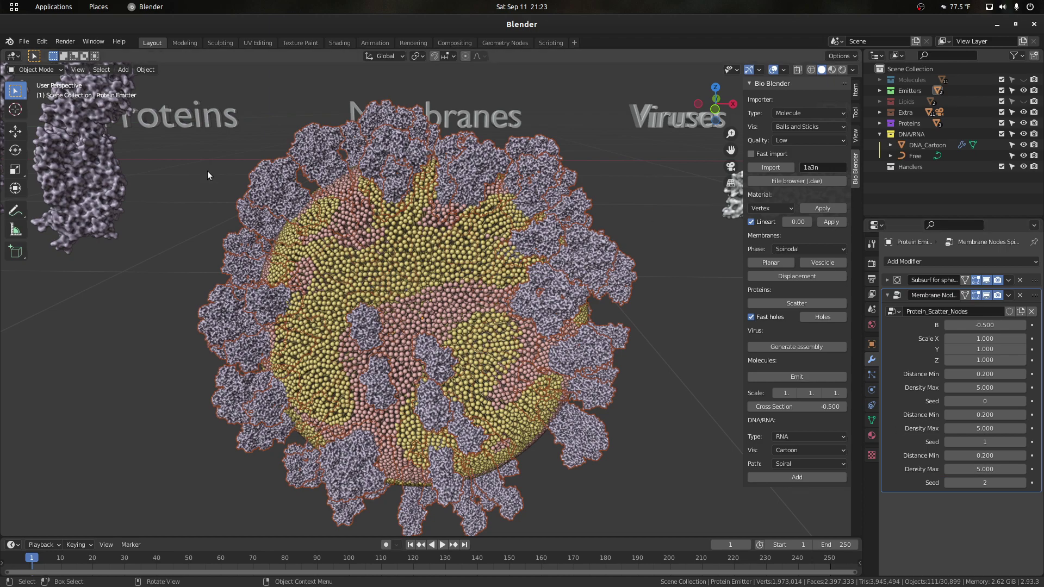
pyautogui.scroll(-4, 386, 272)
pyautogui.scroll(3, 547, 318)
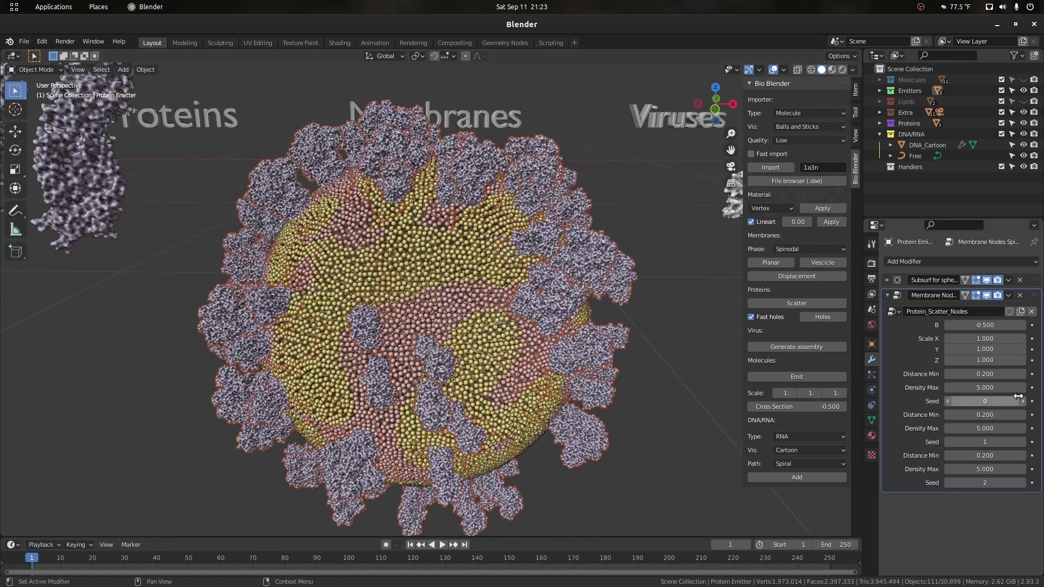
pyautogui.scroll(3, 695, 328)
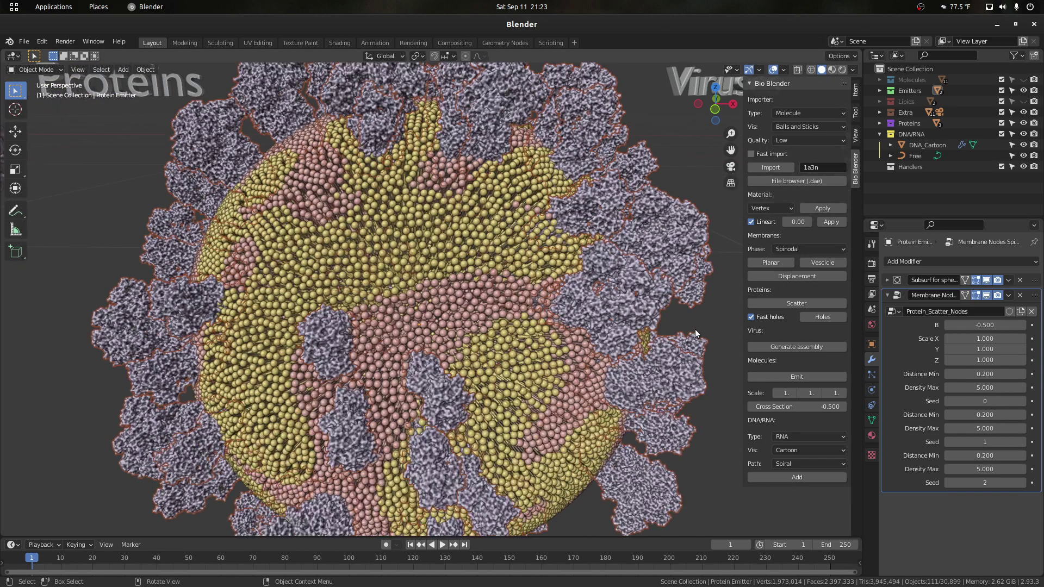
pyautogui.scroll(-2, 695, 328)
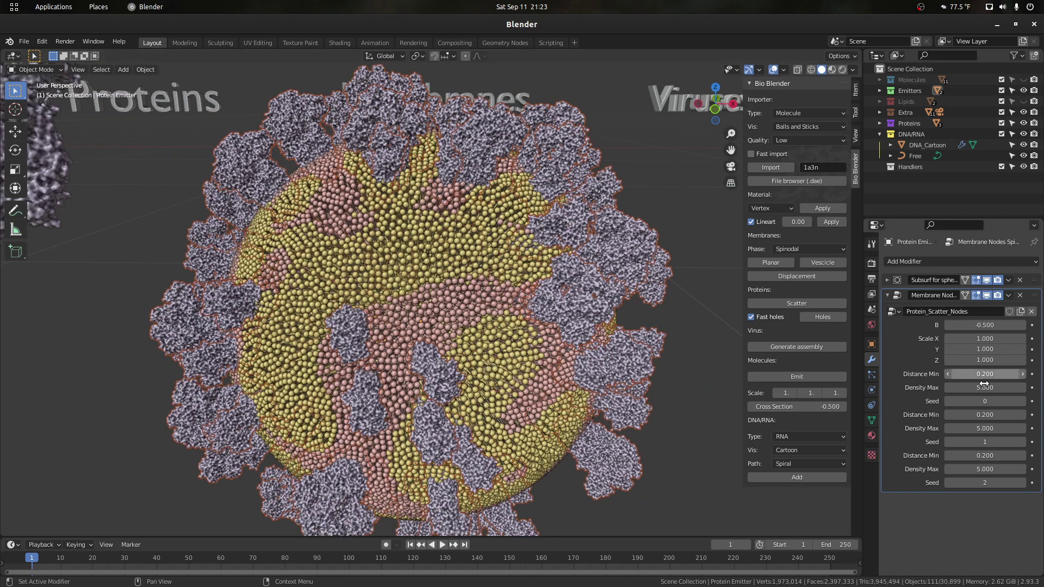
pyautogui.click(833, 69)
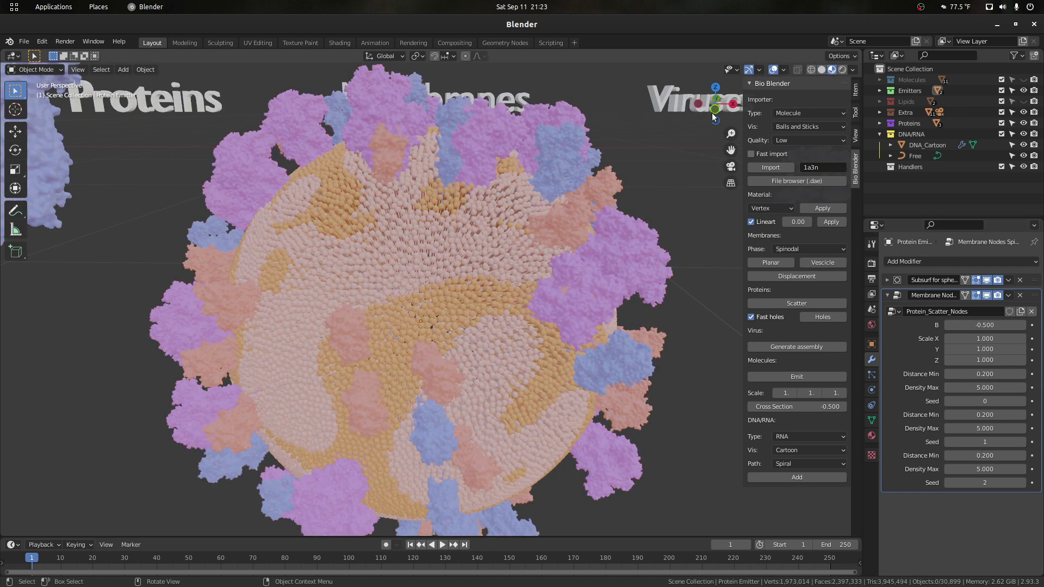
pyautogui.moveTo(712, 113); pyautogui.dragTo(681, 103)
pyautogui.moveTo(748, 134); pyautogui.dragTo(753, 134)
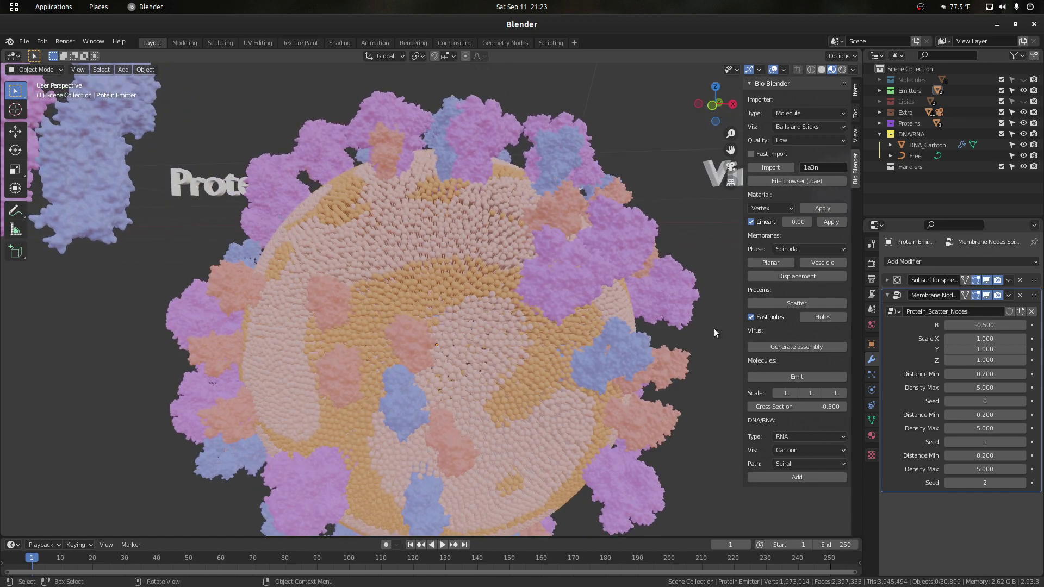
# Try the first Density Max of the protein scatter nodes at 0, and set it back to 5.
pyautogui.click(986, 386)
pyautogui.write('0')
pyautogui.press('Return')
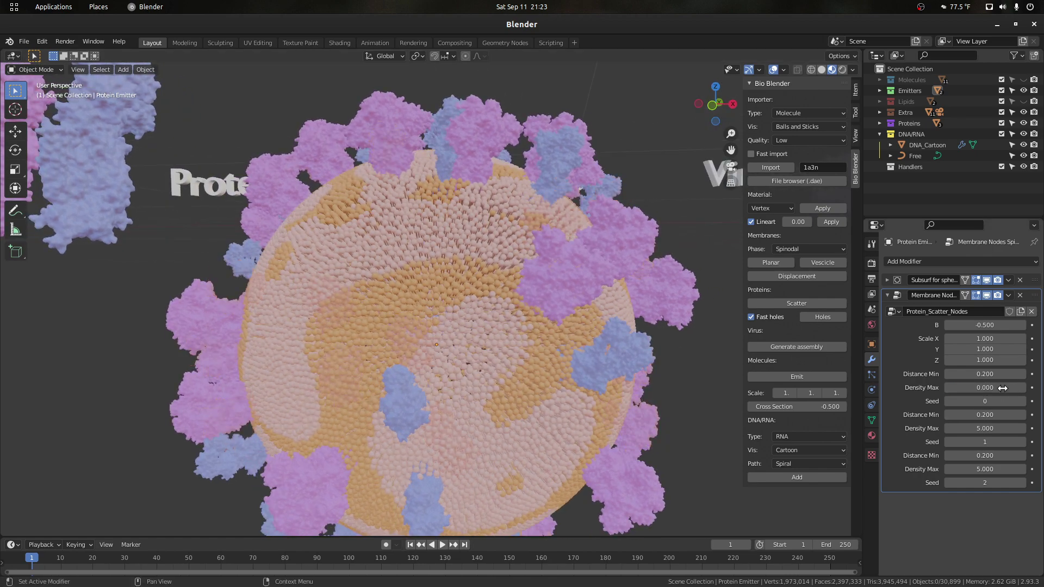
pyautogui.click(993, 388)
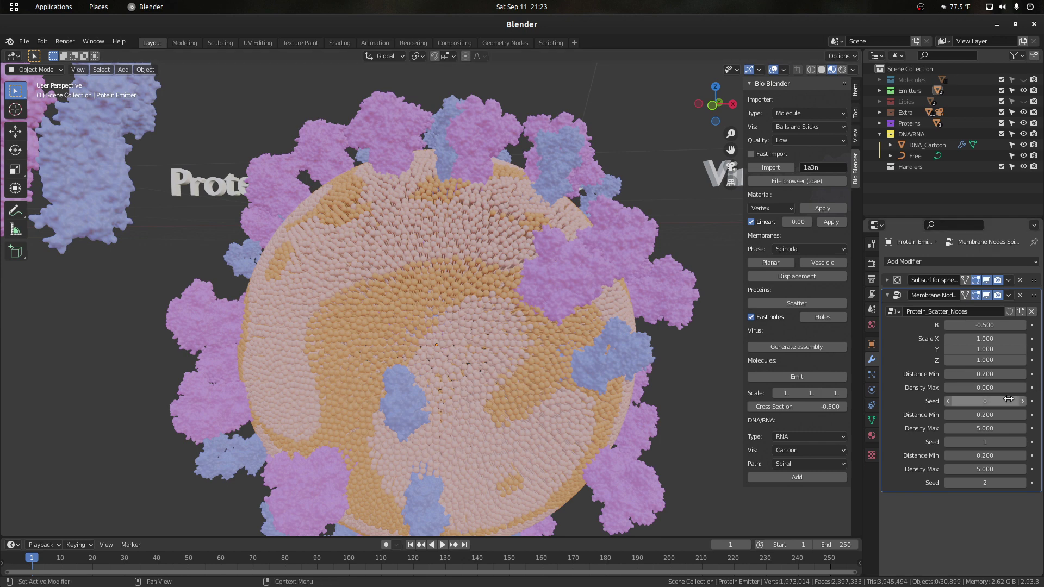
pyautogui.write('5')
pyautogui.press('Return')
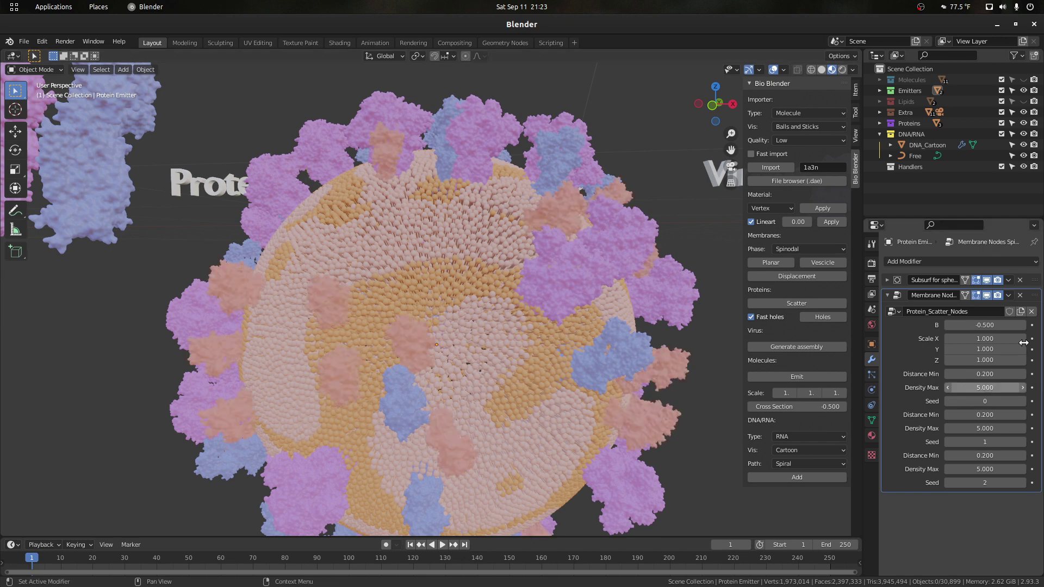
# Set the second Density Max of the protein scatter nodes to 10.
pyautogui.click(985, 429)
pyautogui.write('9.78')
pyautogui.write('1')
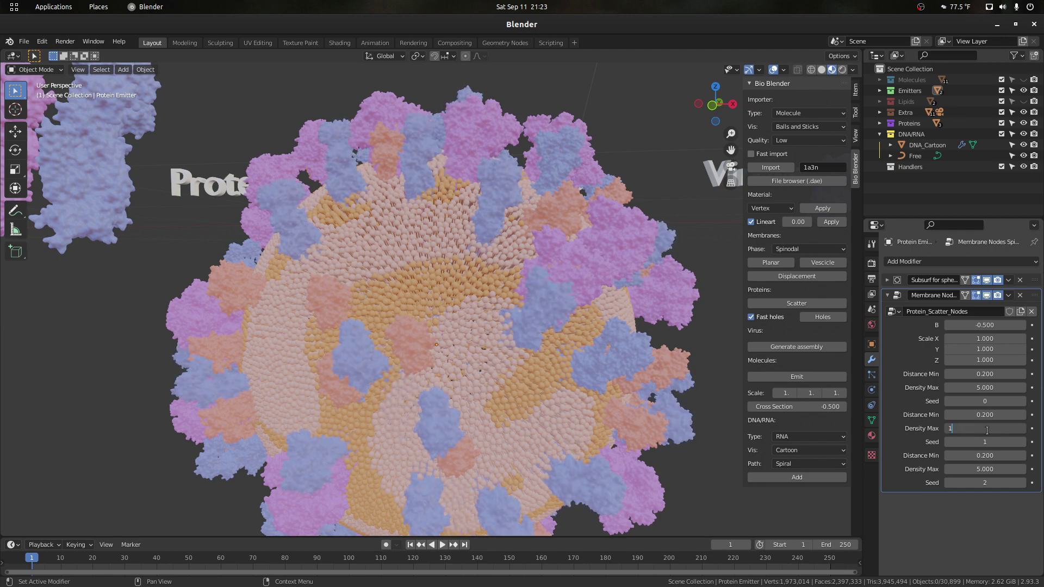
pyautogui.write('0')
pyautogui.press('Return')
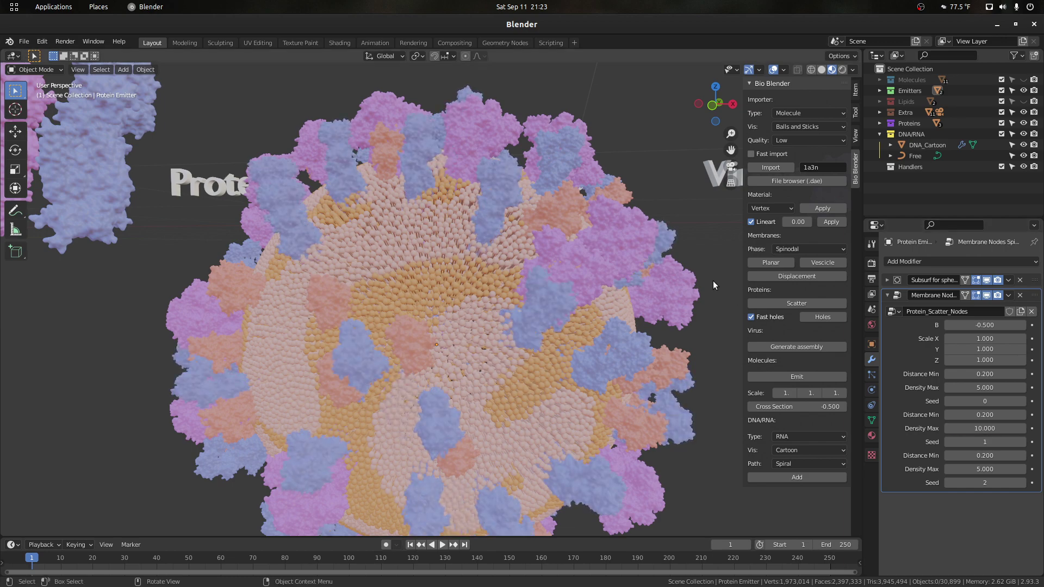
# Set the second Density Max of the protein scatter nodes to 50 and switch the viewport to Rendered shading.
pyautogui.click(987, 433)
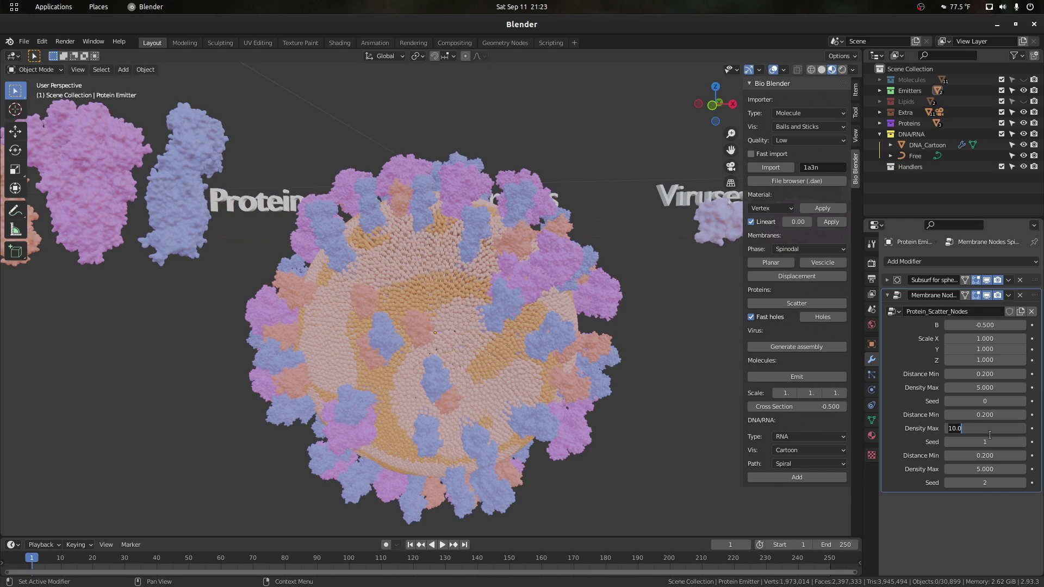
pyautogui.write('50')
pyautogui.press('Return')
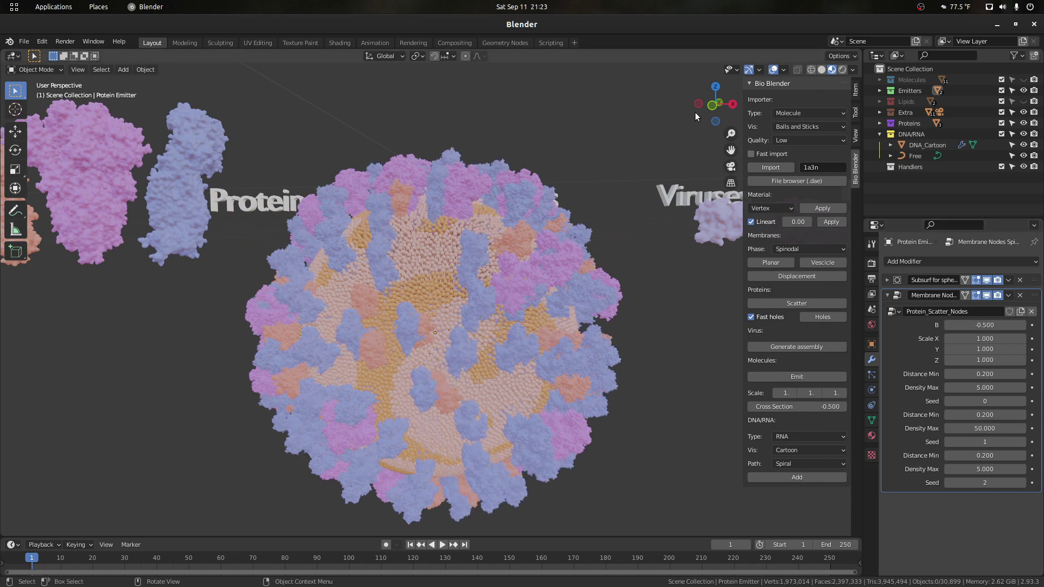
pyautogui.moveTo(705, 109)
pyautogui.mouseDown()
pyautogui.moveTo(749, 136)
pyautogui.moveTo(720, 123)
pyautogui.mouseUp()
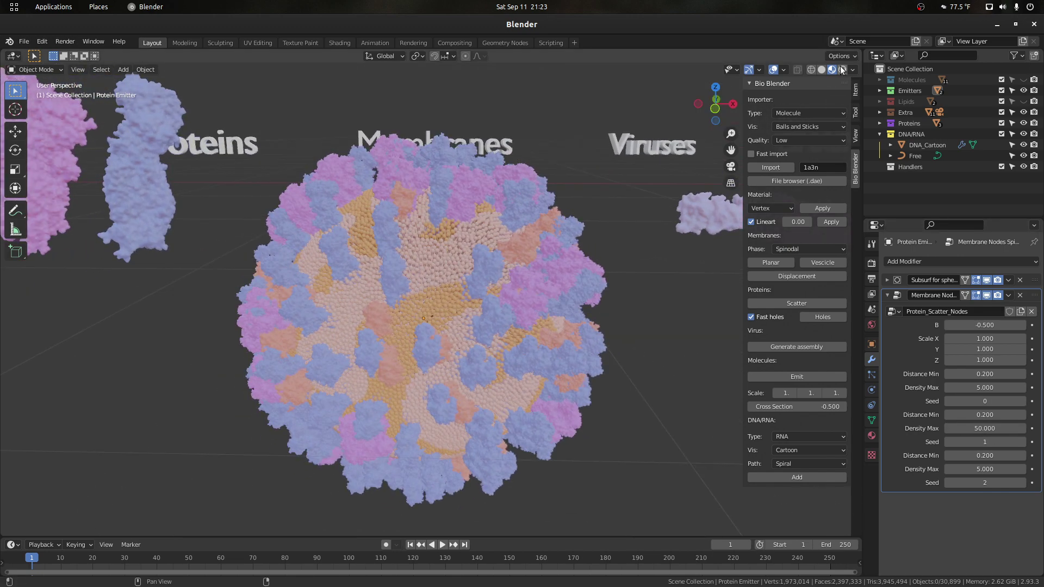
pyautogui.click(841, 70)
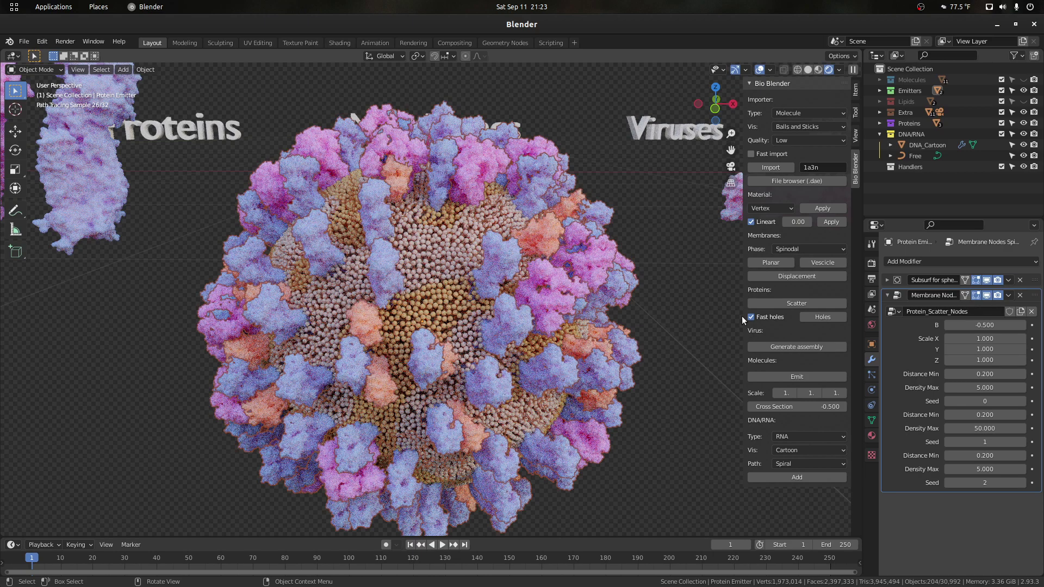
# Set the Cross Section to 0 for the scattered proteins and for the spherical membrane, and view the cut interior.
pyautogui.click(827, 403)
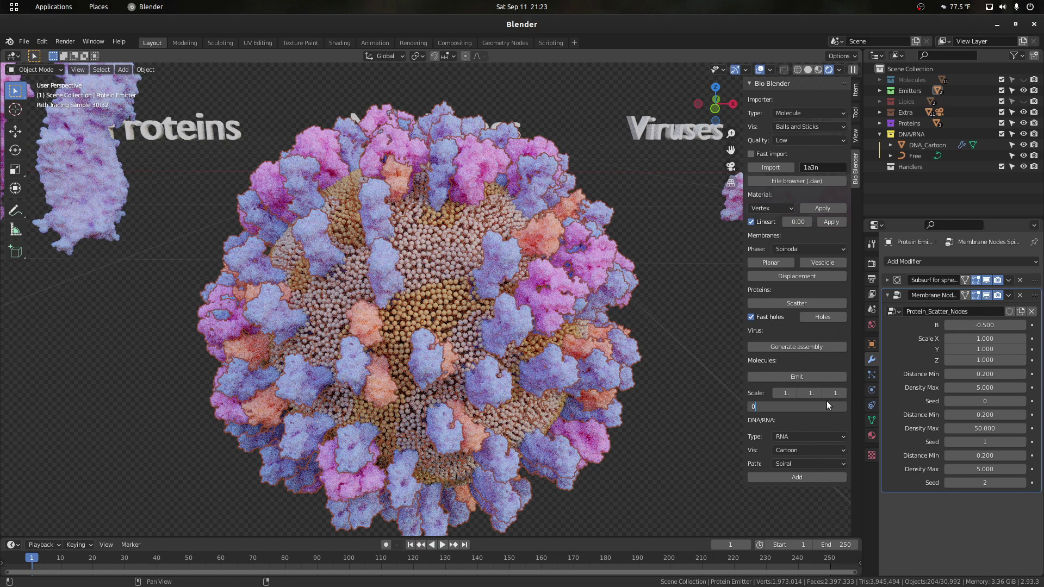
pyautogui.press('Return')
pyautogui.click(424, 221)
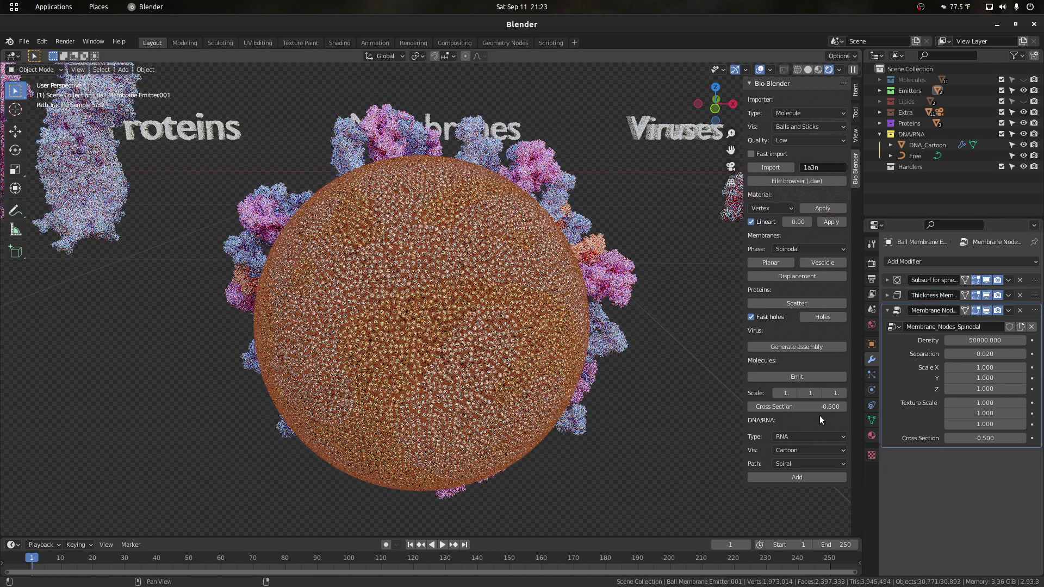
pyautogui.click(796, 406)
pyautogui.write('0')
pyautogui.press('Return')
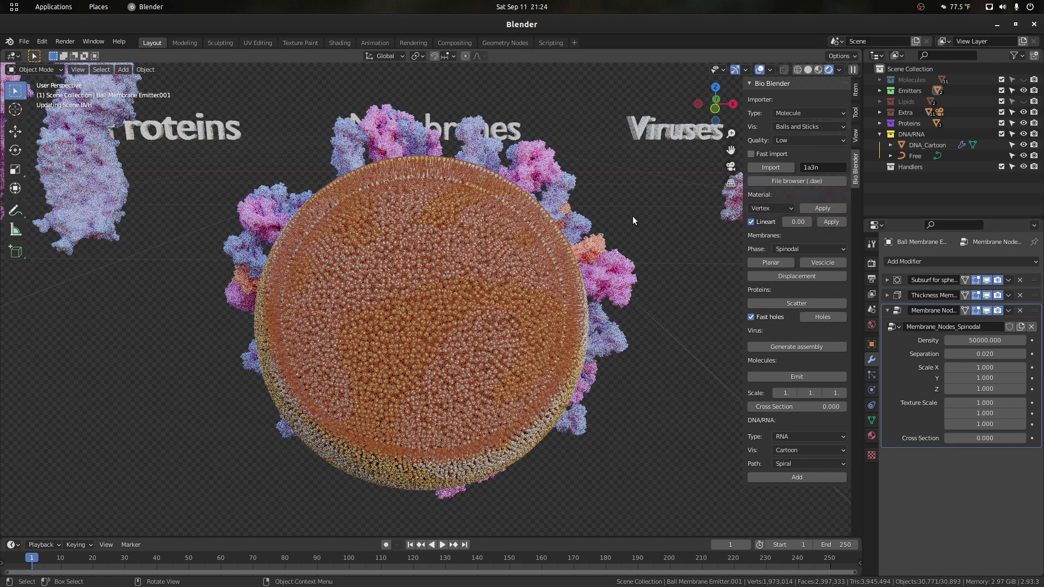
pyautogui.moveTo(699, 103); pyautogui.dragTo(384, 261)
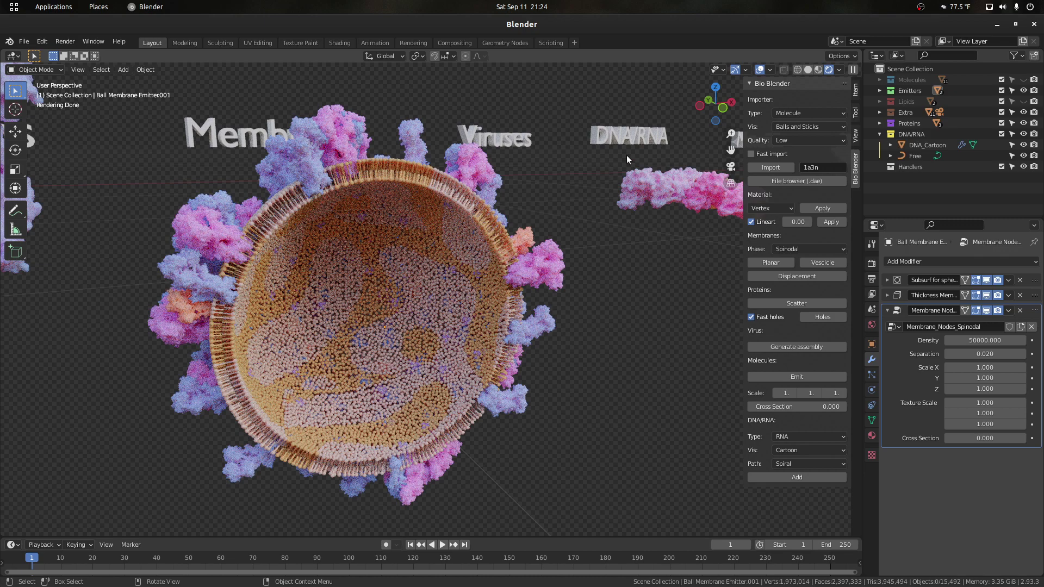
pyautogui.moveTo(709, 105); pyautogui.dragTo(686, 105)
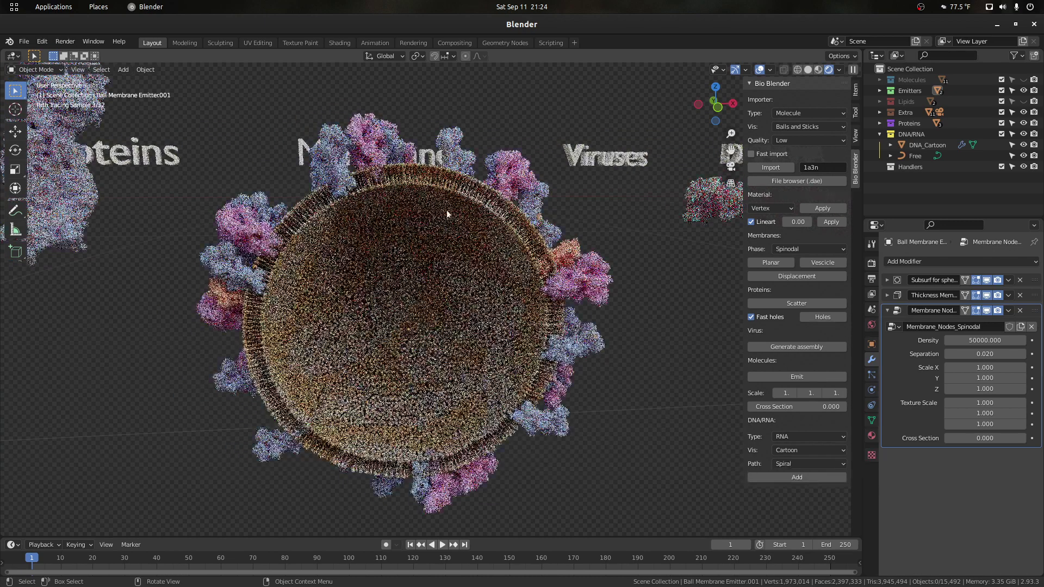
# Switch the viewport to Solid shading, then select and frame the 1k4r protein near the Viruses label.
pyautogui.click(807, 70)
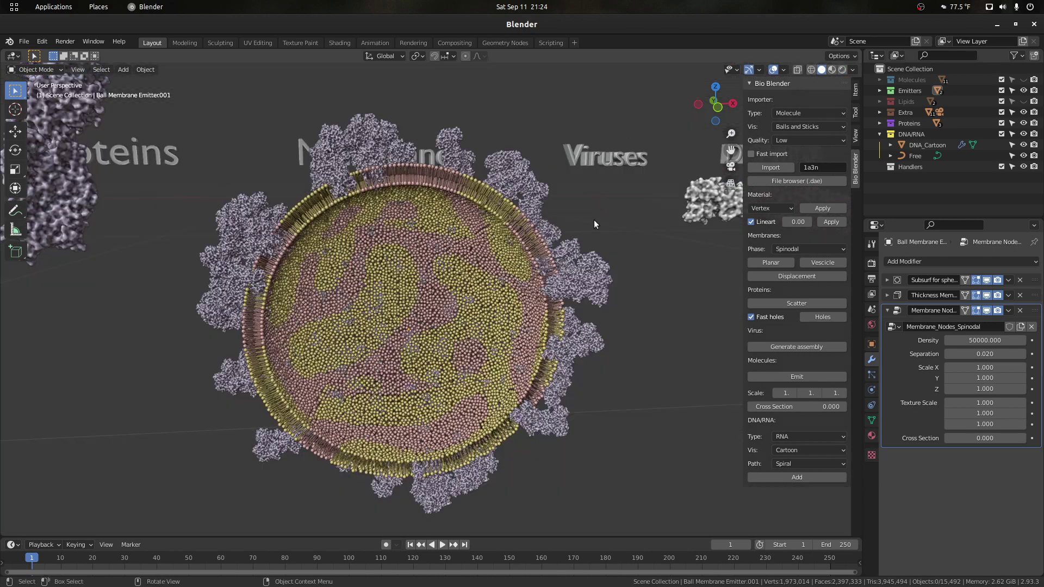
pyautogui.scroll(-2, 594, 220)
pyautogui.moveTo(713, 107); pyautogui.dragTo(609, 162)
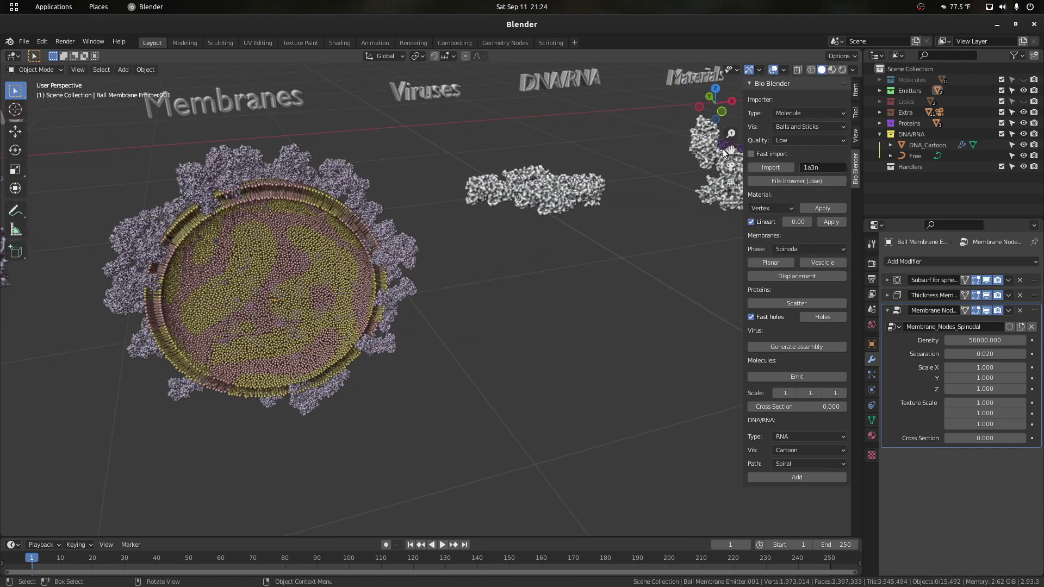
pyautogui.moveTo(722, 150); pyautogui.dragTo(783, 161)
pyautogui.scroll(-3, 487, 207)
pyautogui.scroll(3, 635, 207)
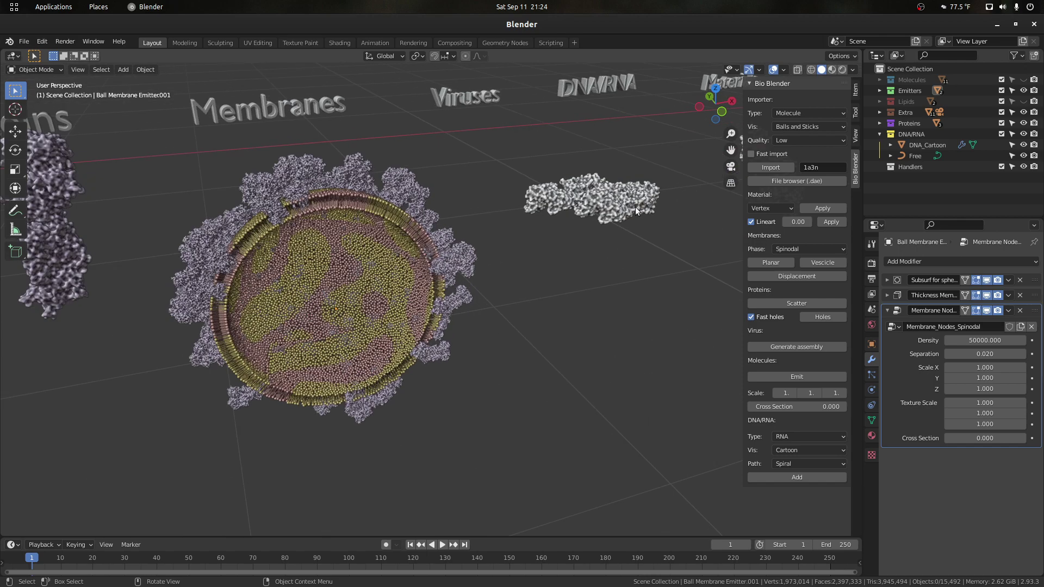
pyautogui.click(621, 190)
pyautogui.press('KP_Decimal')
pyautogui.scroll(2, 517, 194)
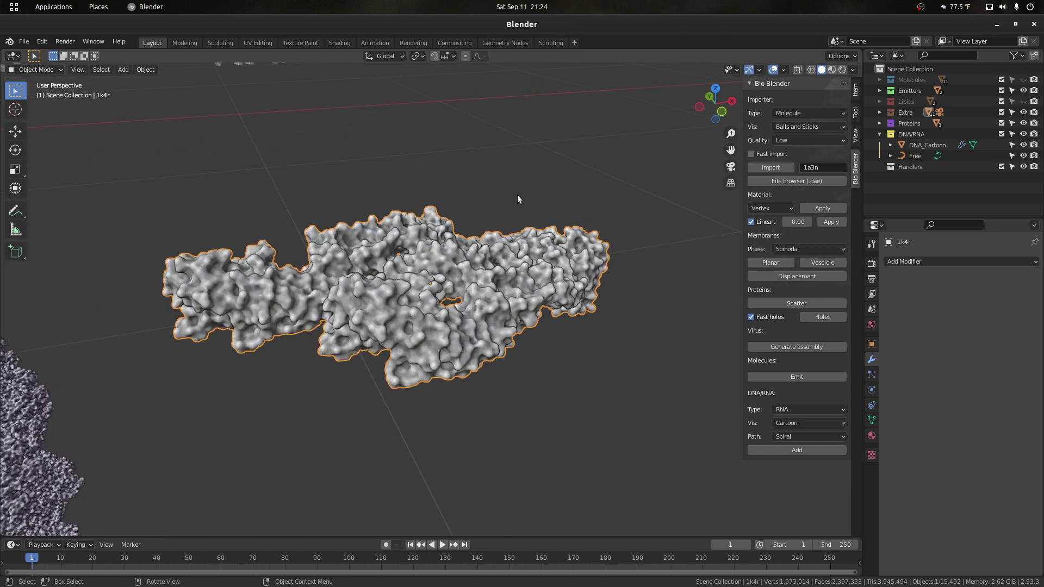
# Examine the 1k4r protein in Rendered shading and return the viewport to Solid shading.
pyautogui.scroll(-4, 637, 153)
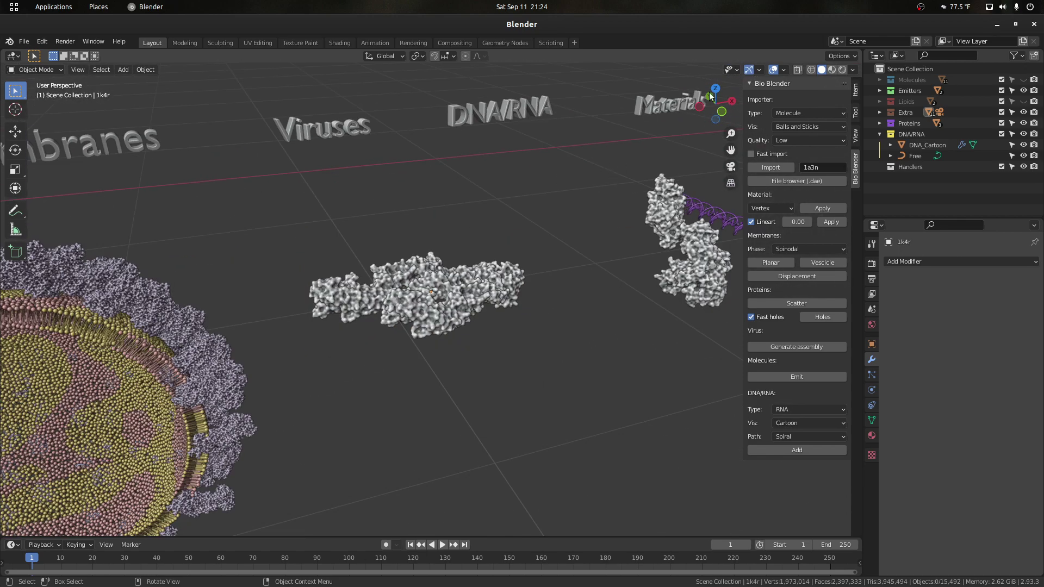
pyautogui.moveTo(708, 101); pyautogui.dragTo(815, 87)
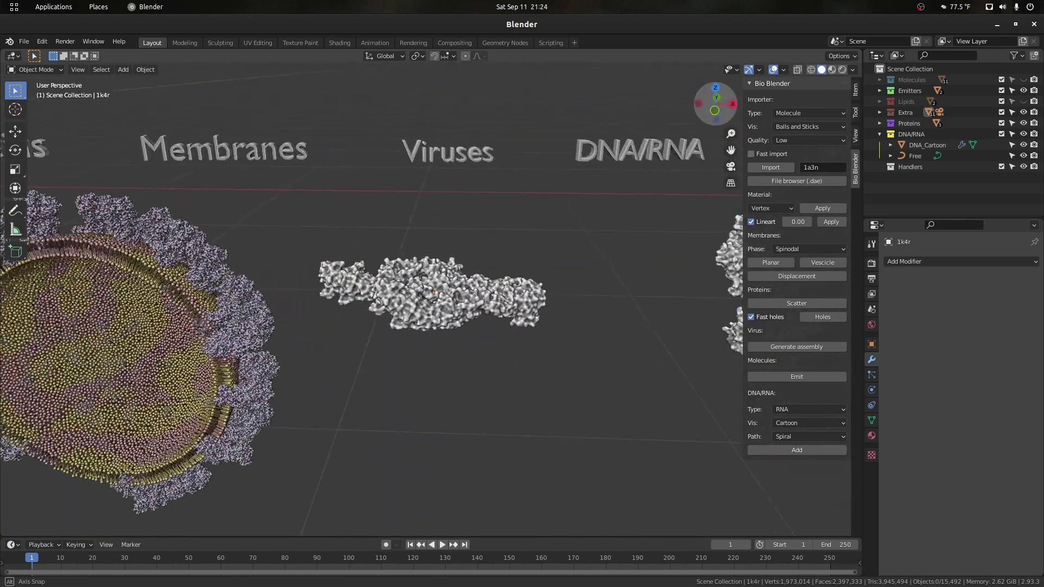
pyautogui.scroll(2, 536, 236)
pyautogui.moveTo(730, 150); pyautogui.dragTo(706, 166)
pyautogui.scroll(2, 382, 323)
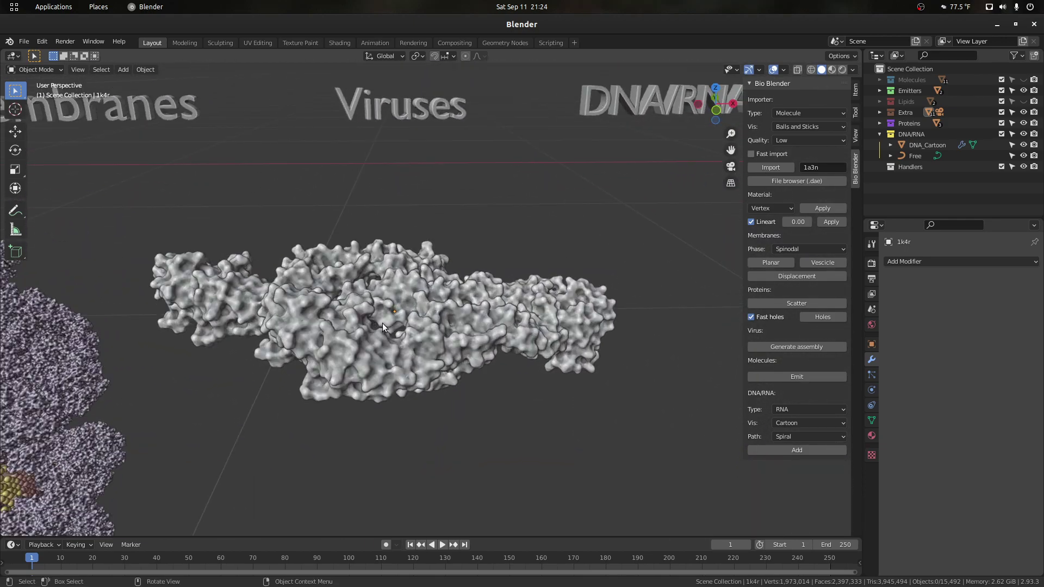
pyautogui.click(382, 323)
pyautogui.scroll(-3, 383, 323)
pyautogui.click(842, 70)
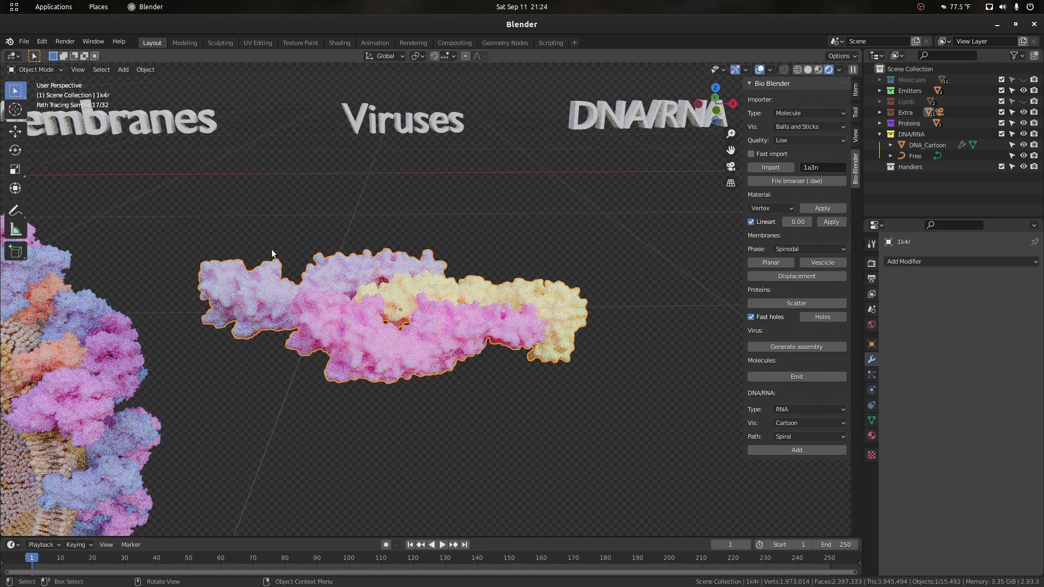
pyautogui.moveTo(718, 116)
pyautogui.mouseDown()
pyautogui.moveTo(653, 154)
pyautogui.moveTo(670, 151)
pyautogui.mouseUp()
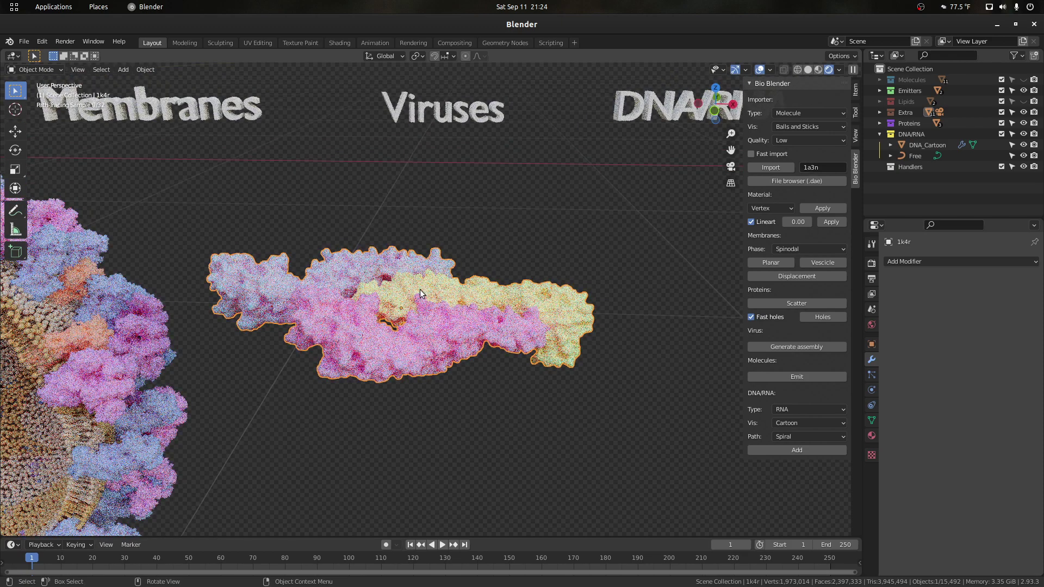
pyautogui.click(807, 69)
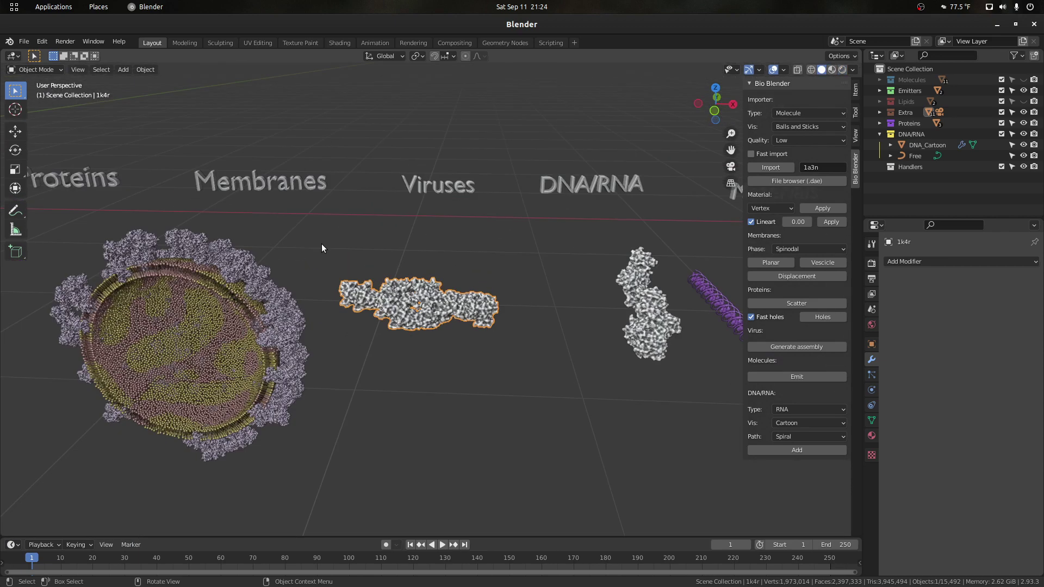
# Delete the scattered proteins' emitter and the spherical membrane.
pyautogui.press('Delete')
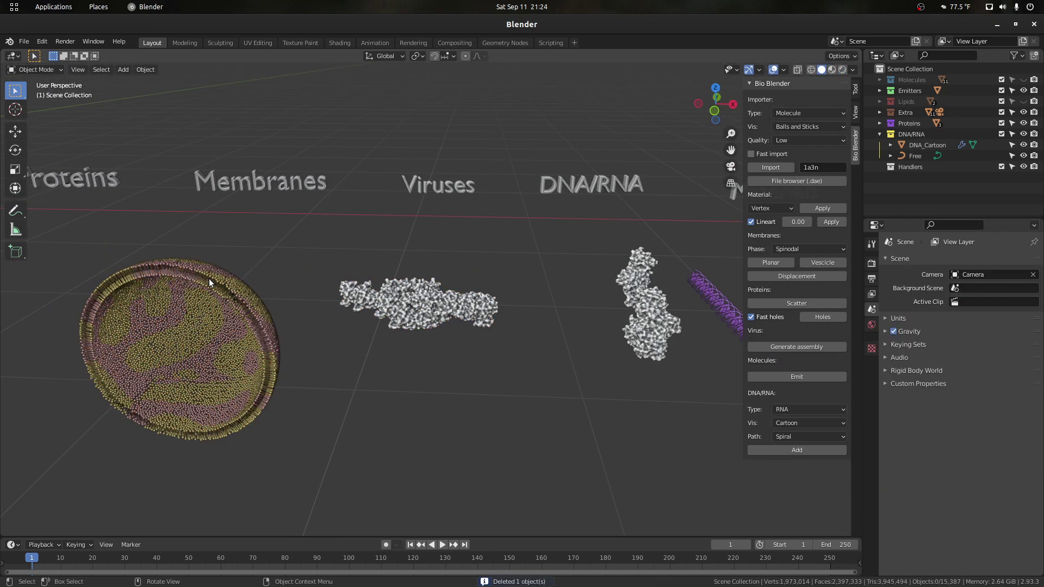
pyautogui.click(209, 278)
pyautogui.press('Delete')
pyautogui.scroll(5, 465, 282)
pyautogui.scroll(-3, 487, 277)
# Generate the virus assembly from the 1k4r protein, then select and frame the resulting capsid.
pyautogui.click(520, 301)
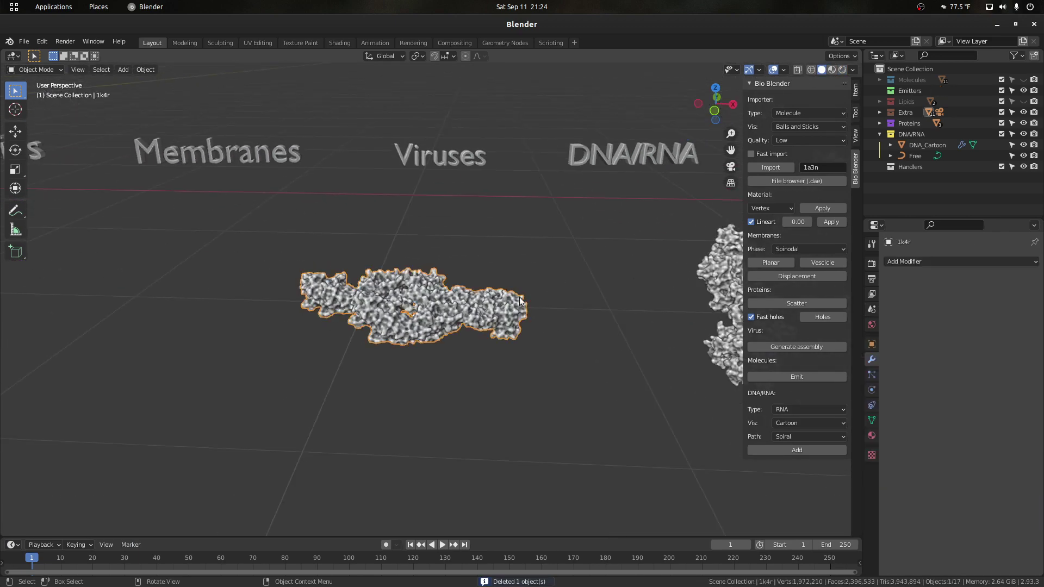
pyautogui.scroll(2, 686, 282)
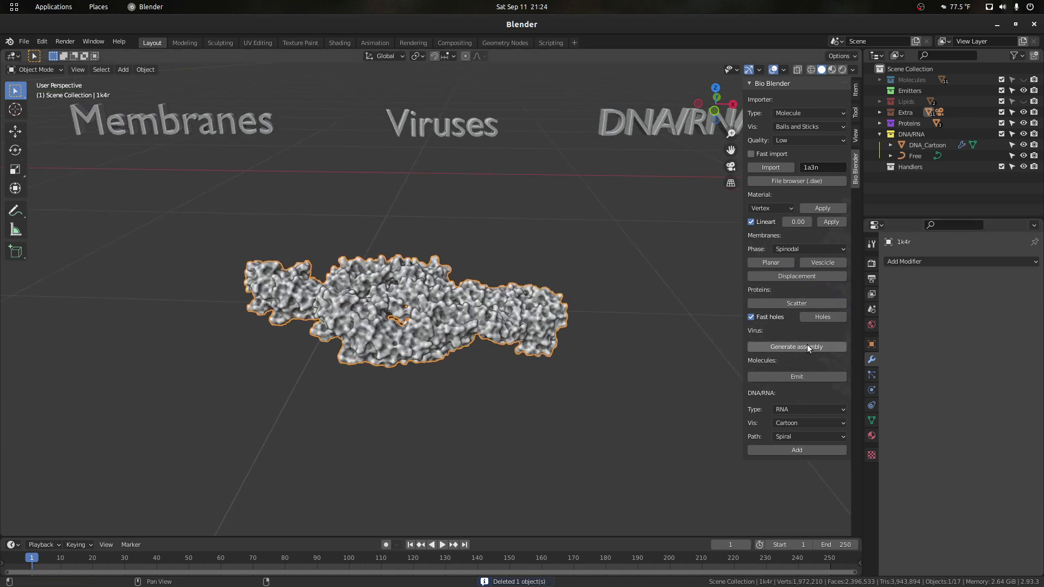
pyautogui.click(788, 344)
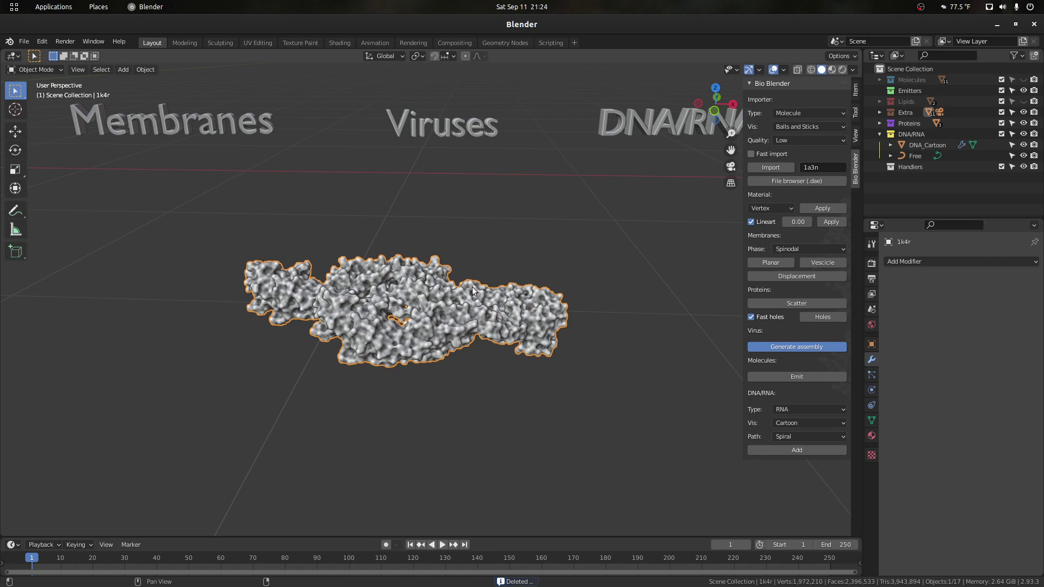
pyautogui.scroll(-11, 442, 282)
pyautogui.moveTo(245, 307); pyautogui.dragTo(103, 245)
pyautogui.click(151, 283)
pyautogui.click(150, 283)
pyautogui.press('KP_Decimal')
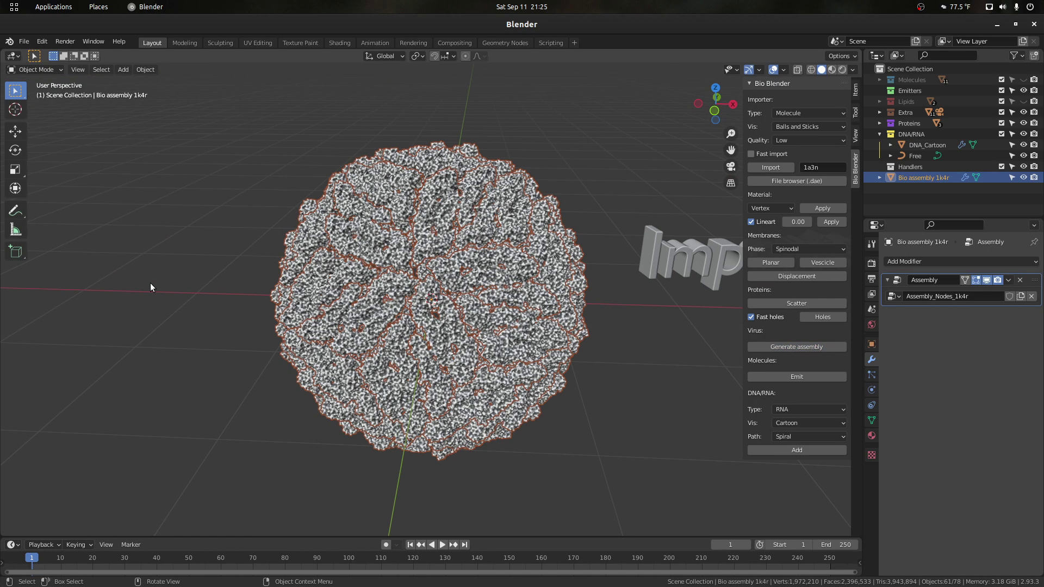
# Deselect the virus assembly and examine it in Rendered shading.
pyautogui.scroll(-2, 150, 283)
pyautogui.scroll(3, 396, 214)
pyautogui.click(591, 145)
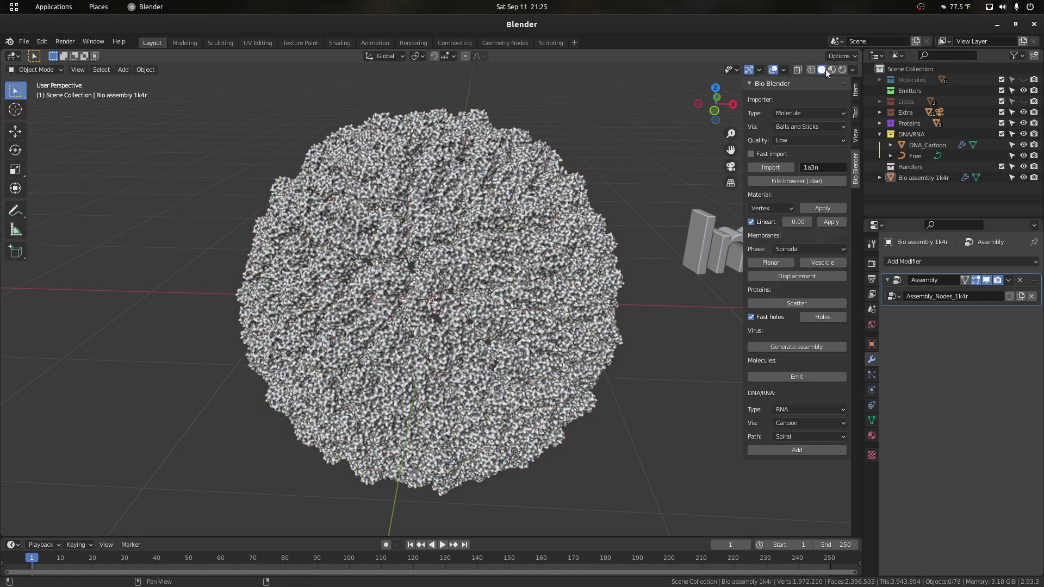
pyautogui.click(842, 69)
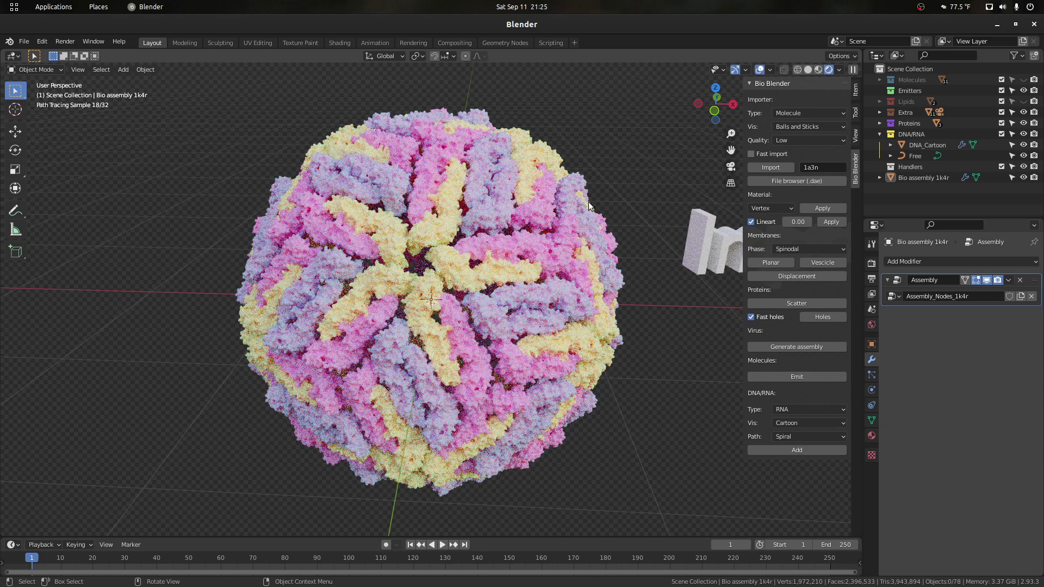
pyautogui.moveTo(517, 178); pyautogui.dragTo(664, 164, button='middle')
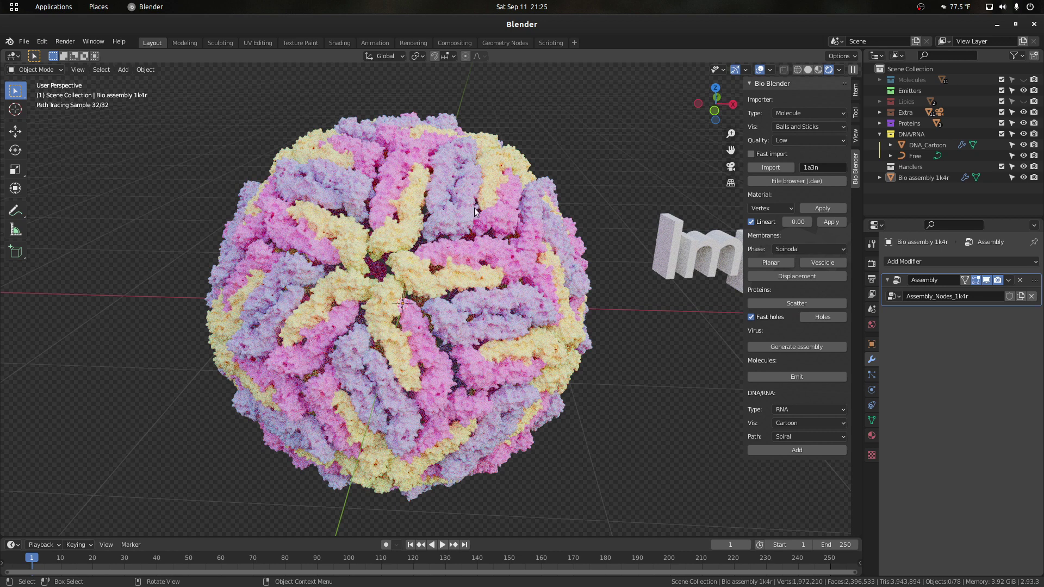
# Select the virus assembly to show its material properties, and deselect it.
pyautogui.click(495, 234)
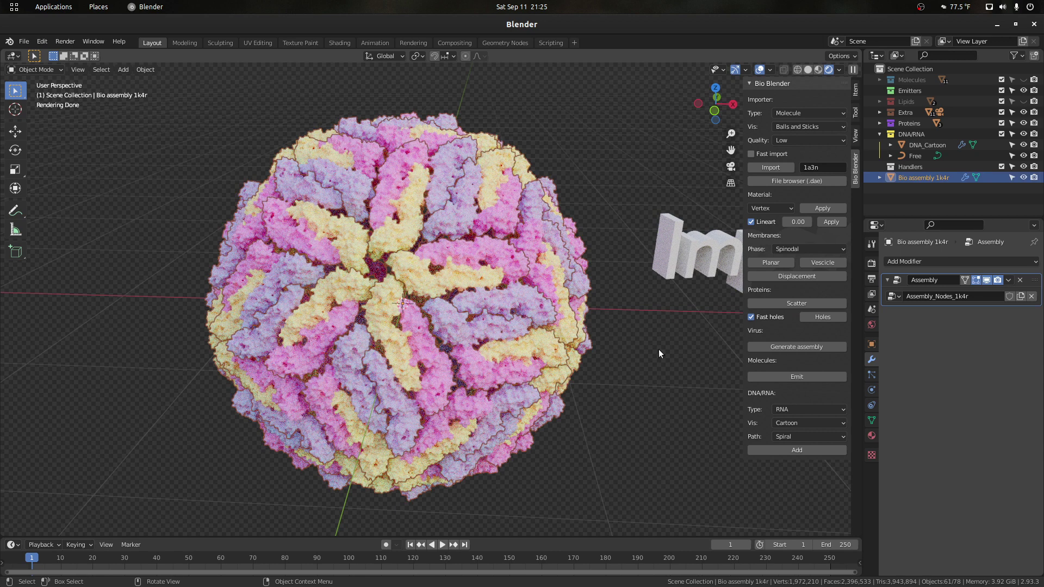
pyautogui.click(871, 435)
pyautogui.click(609, 177)
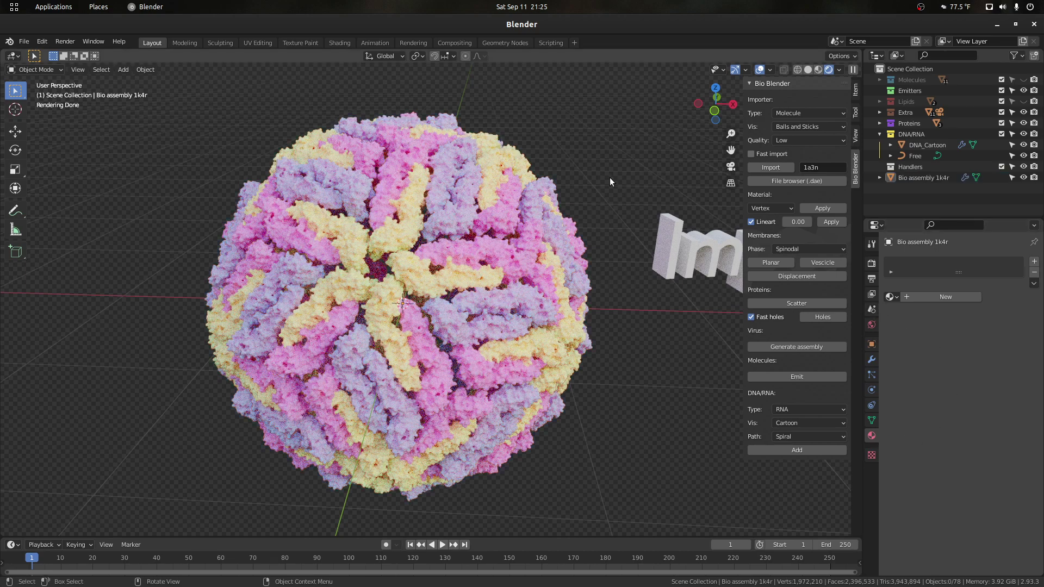
# Return the viewport to Solid shading and frame the 1tau protein near the DNA/RNA label.
pyautogui.scroll(-7, 606, 190)
pyautogui.scroll(-1, 697, 314)
pyautogui.scroll(3, 696, 314)
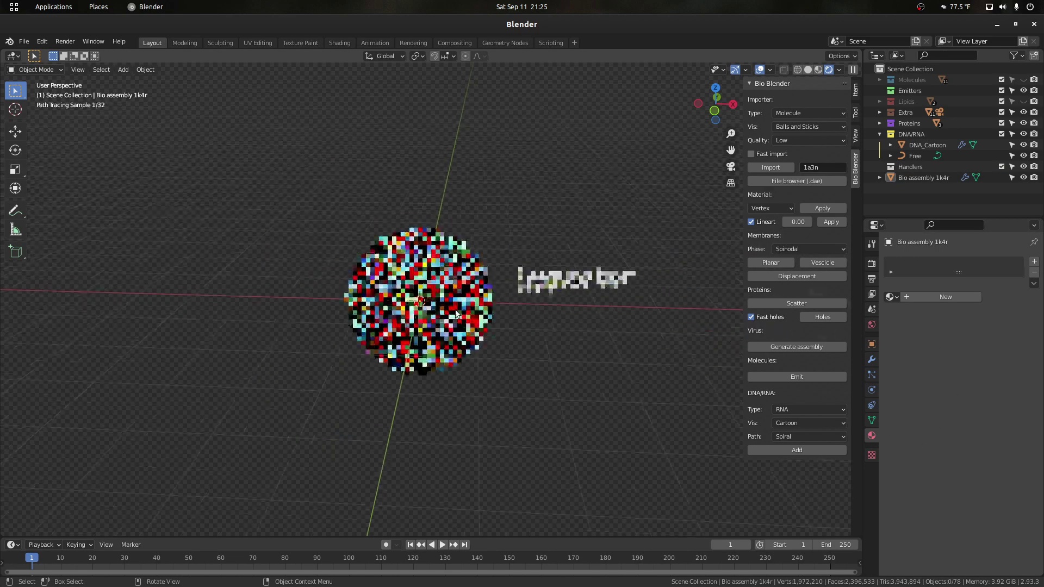
pyautogui.click(808, 70)
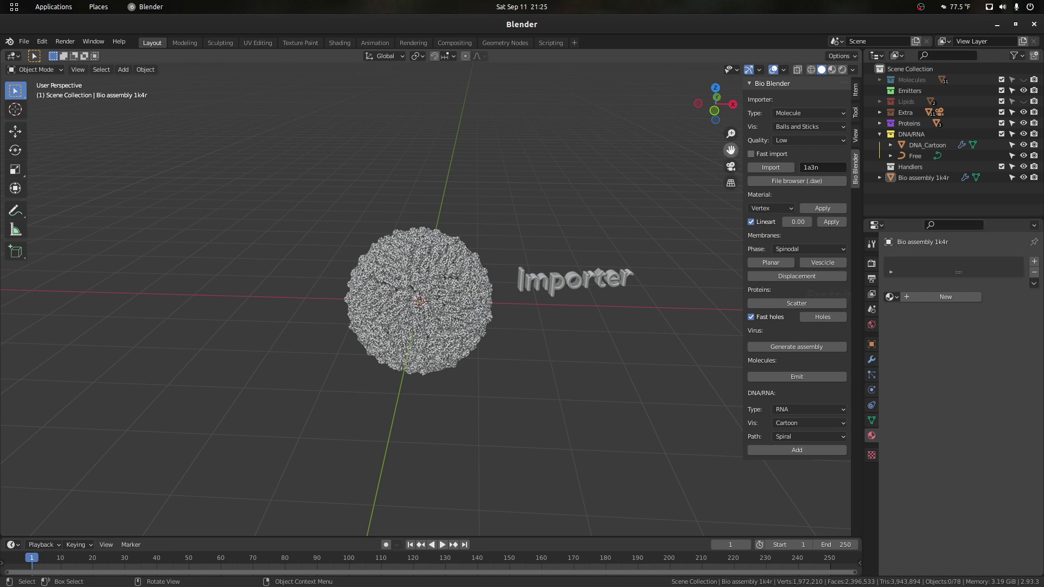
pyautogui.moveTo(731, 150); pyautogui.dragTo(3, 92)
pyautogui.scroll(2, 443, 301)
pyautogui.click(299, 308)
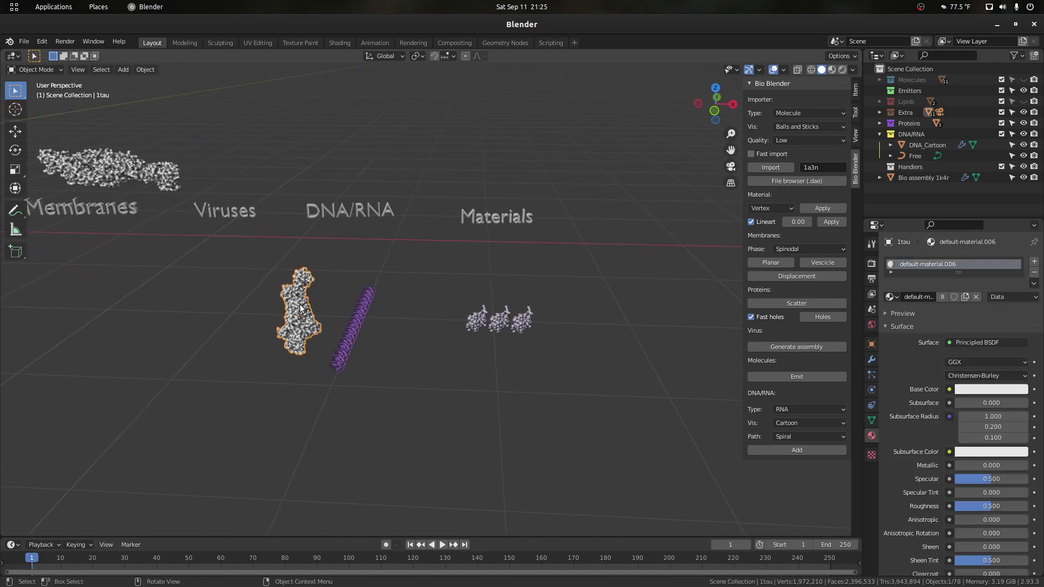
pyautogui.press('KP_Decimal')
pyautogui.click(526, 263)
pyautogui.scroll(-2, 526, 263)
pyautogui.moveTo(706, 123); pyautogui.dragTo(711, 115)
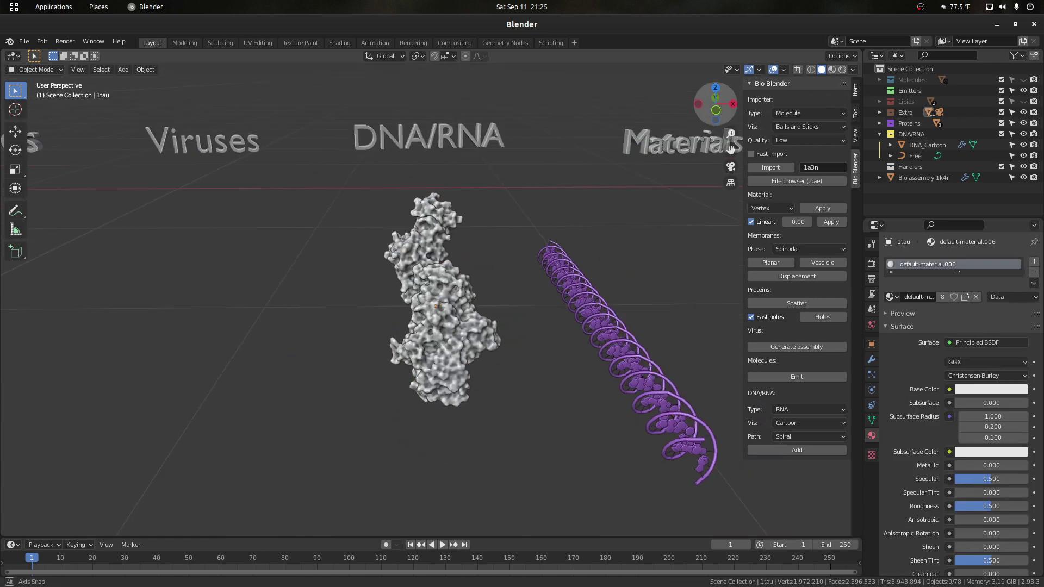
# Switch the viewport to Rendered shading and select the 1tau protein beside the DNA helix.
pyautogui.click(842, 70)
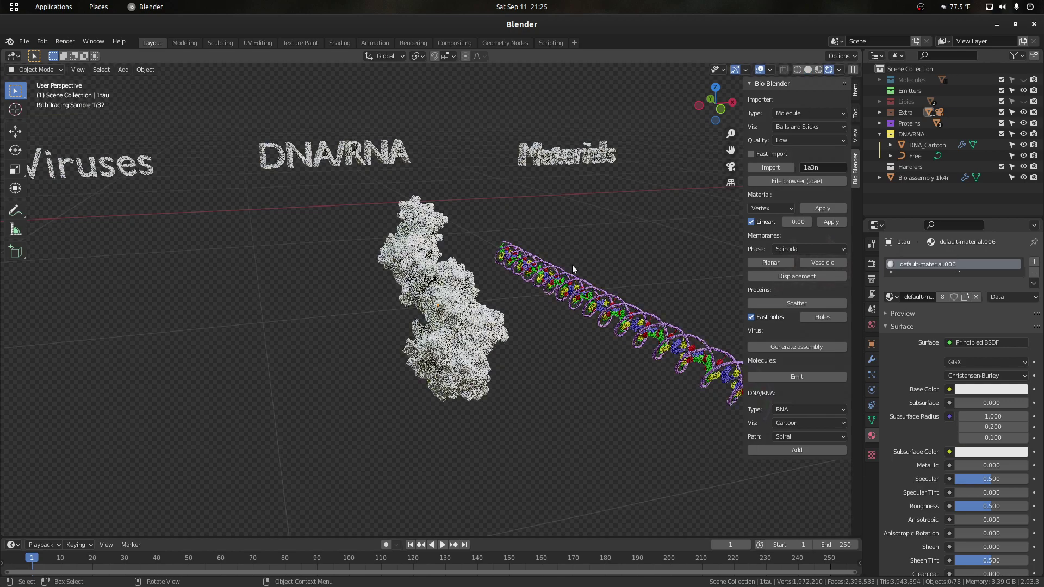
pyautogui.scroll(2, 508, 297)
pyautogui.moveTo(708, 122); pyautogui.dragTo(788, 122)
pyautogui.scroll(1, 511, 345)
pyautogui.click(511, 344)
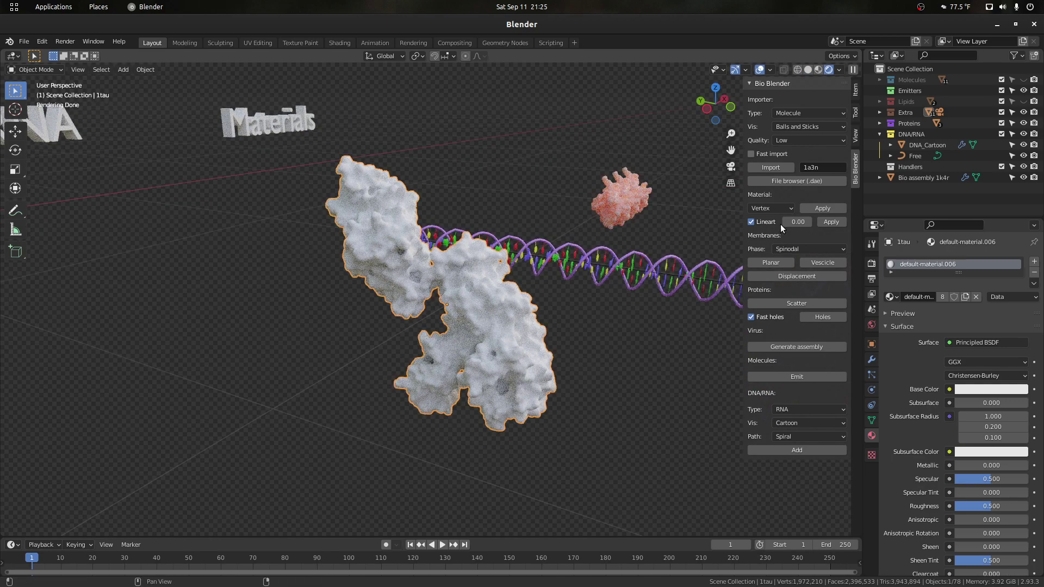
# Apply the Real material to the selected 1tau protein.
pyautogui.click(777, 209)
pyautogui.click(767, 232)
pyautogui.click(810, 211)
pyautogui.scroll(-1, 631, 282)
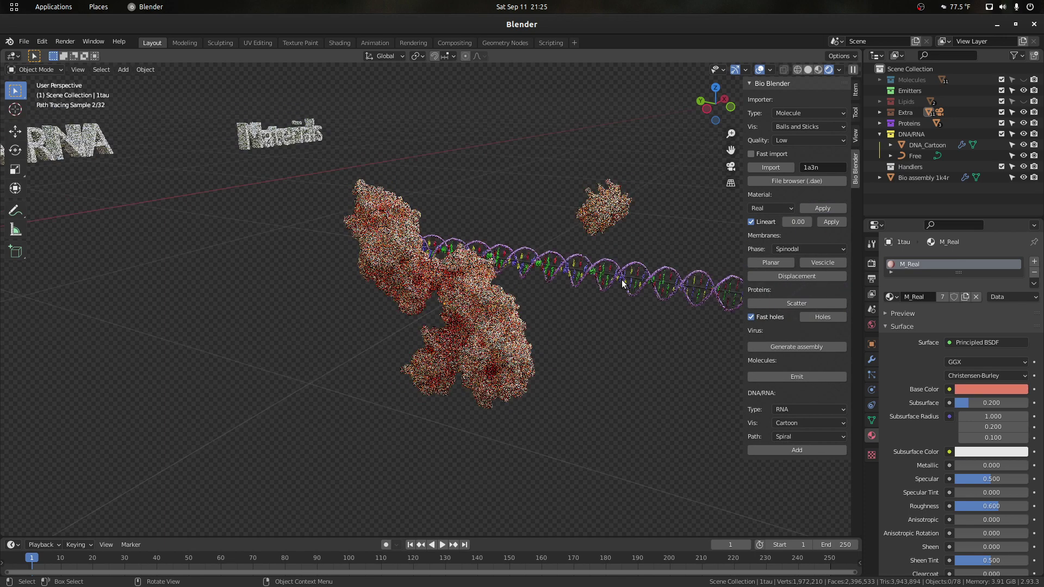
# Return the viewport to Solid shading, select the Free curve of the DNA helix, and check the DNA/RNA visualization options.
pyautogui.click(807, 70)
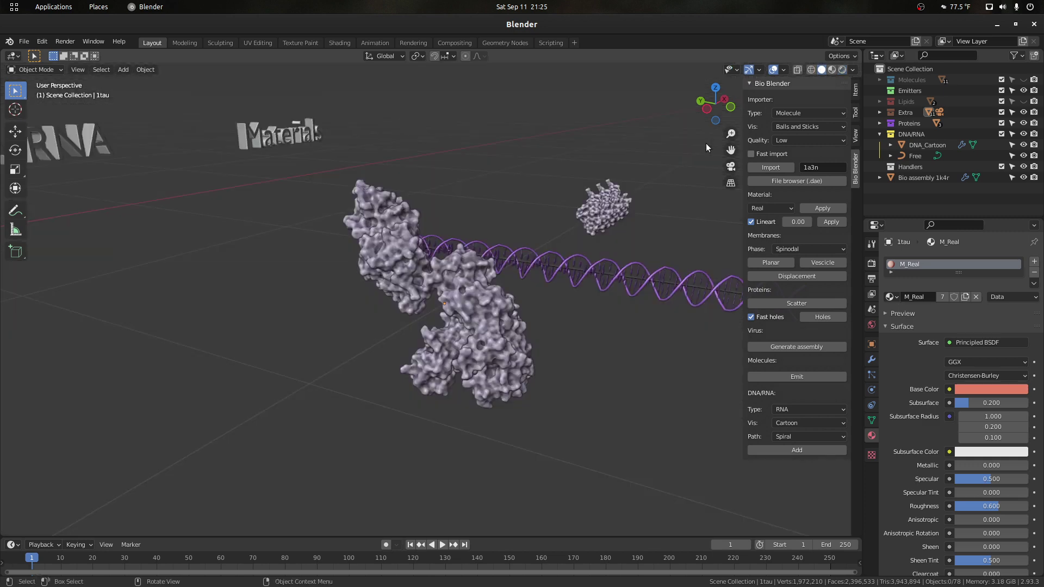
pyautogui.moveTo(713, 104); pyautogui.dragTo(656, 102)
pyautogui.moveTo(730, 149); pyautogui.dragTo(708, 147)
pyautogui.moveTo(723, 174); pyautogui.dragTo(578, 292, button='middle')
pyautogui.click(568, 288)
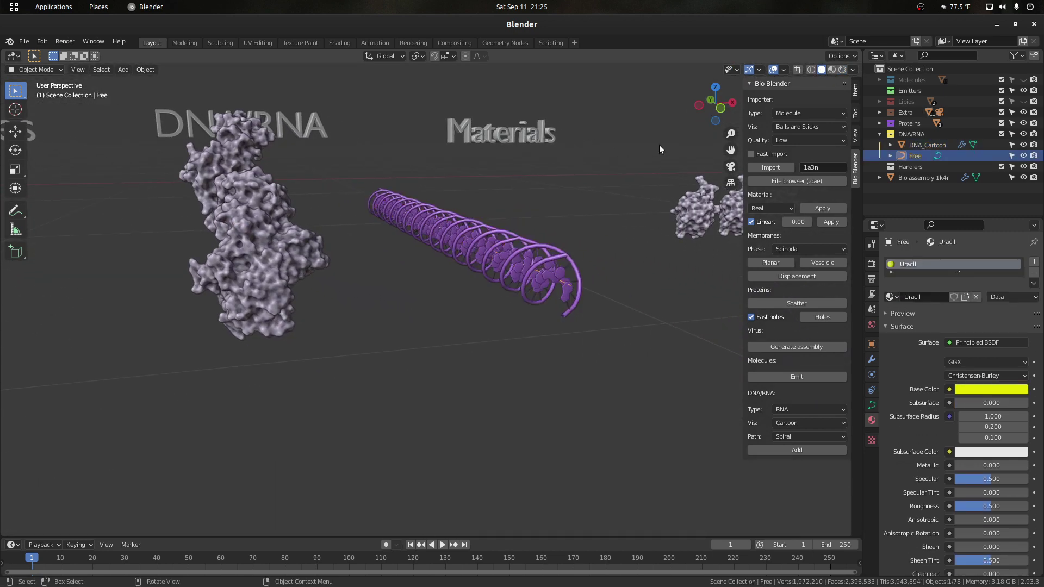
pyautogui.moveTo(715, 106); pyautogui.dragTo(759, 133)
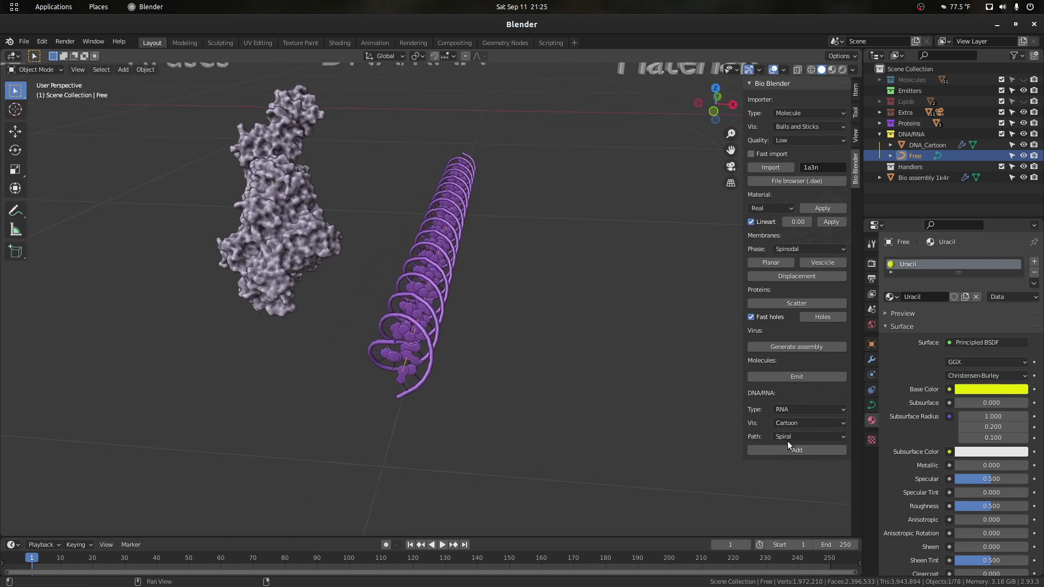
pyautogui.click(789, 411)
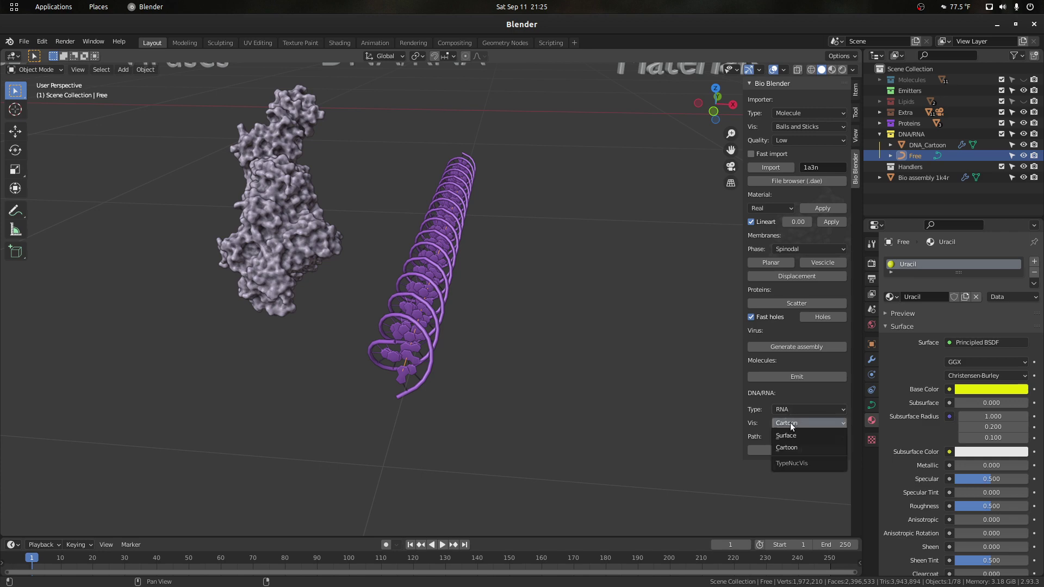
pyautogui.click(686, 399)
# Delete the Bio assembly 1k4r virus beside the Importer label.
pyautogui.scroll(-8, 687, 395)
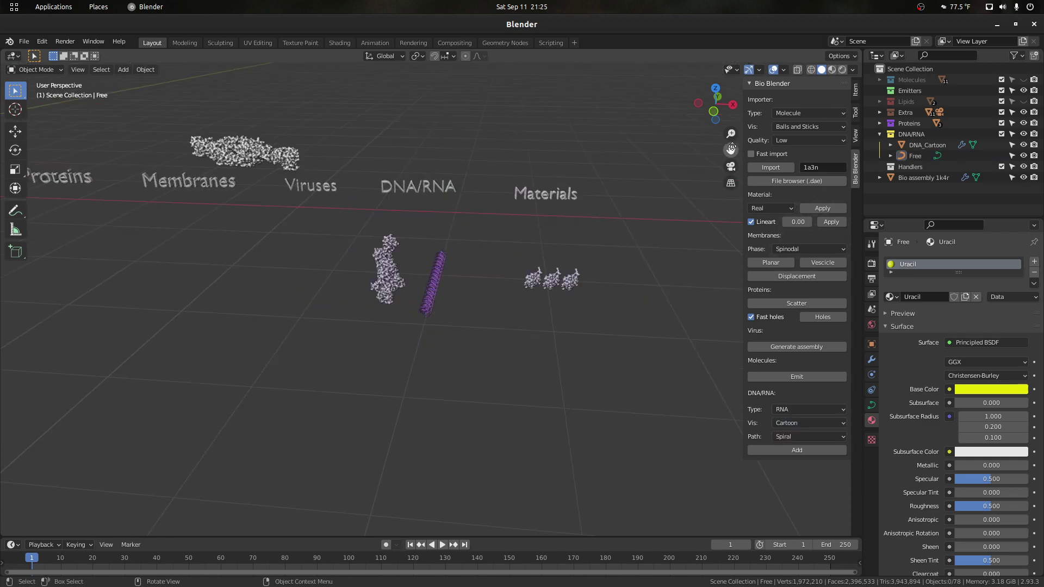
pyautogui.moveTo(730, 150); pyautogui.dragTo(1041, 246)
pyautogui.click(253, 247)
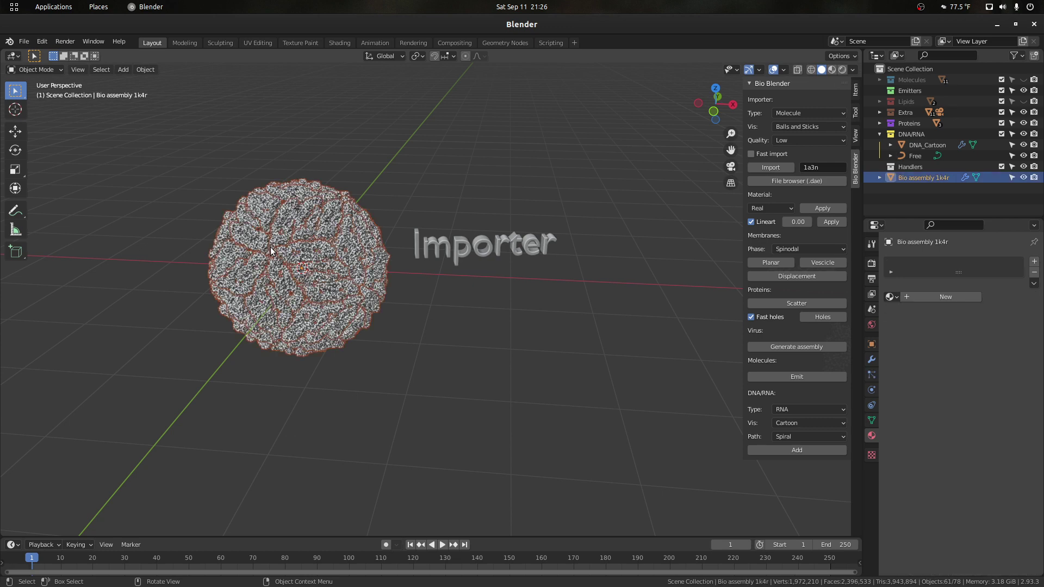
pyautogui.press('Delete')
pyautogui.scroll(2, 260, 247)
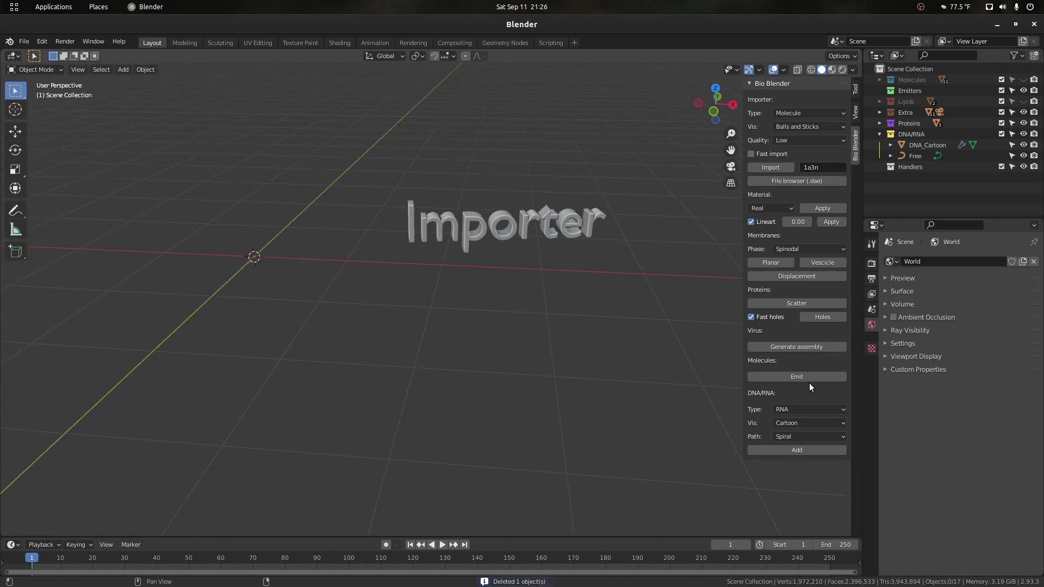
# Add a cartoon RNA strand along a Spiral path and frame it in the viewport.
pyautogui.click(791, 450)
pyautogui.click(308, 238)
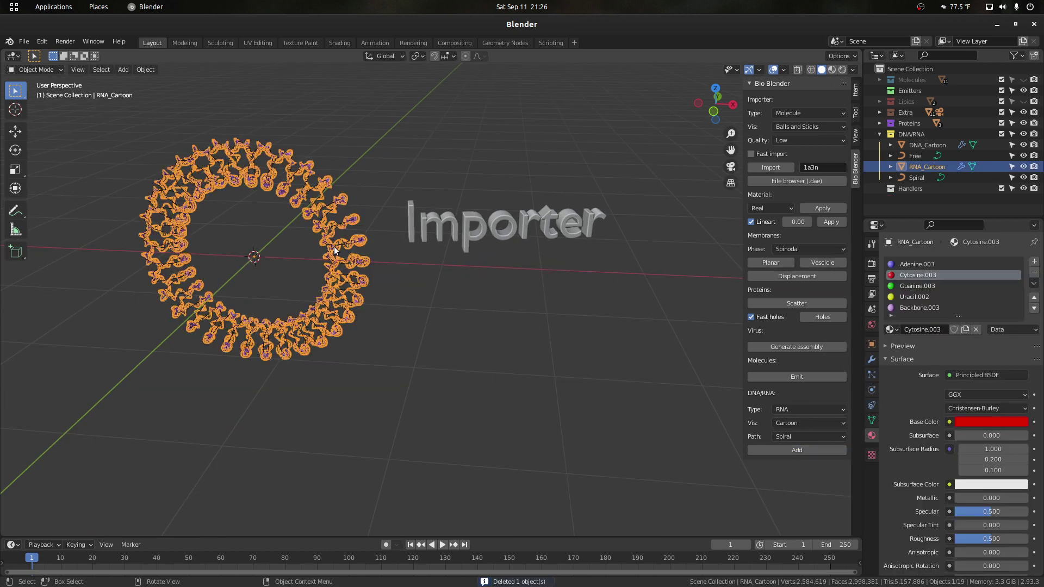
pyautogui.press('KP_Decimal')
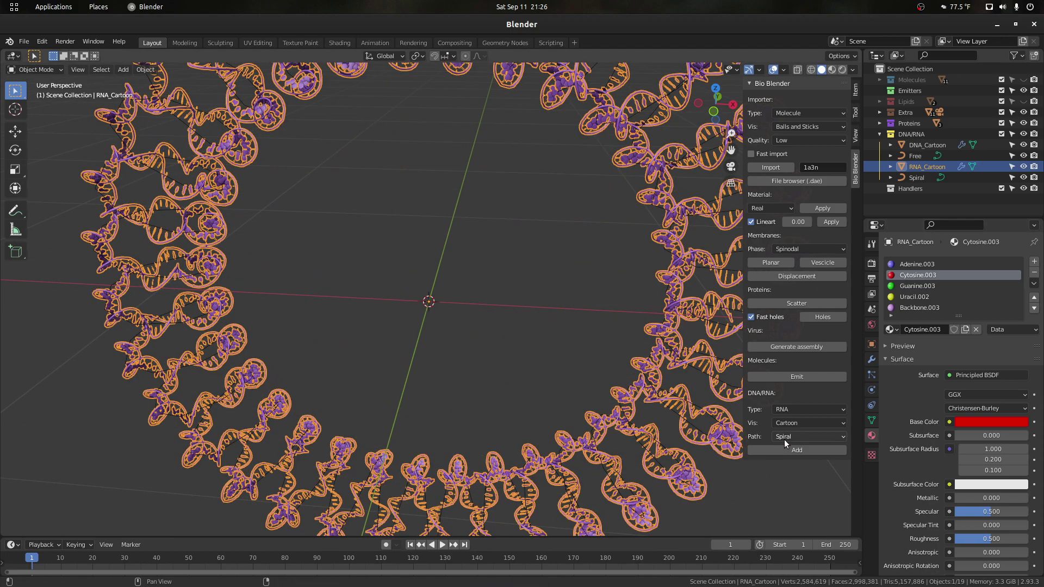
pyautogui.click(520, 327)
pyautogui.moveTo(724, 109)
pyautogui.mouseDown()
pyautogui.moveTo(756, 109)
pyautogui.moveTo(741, 109)
pyautogui.mouseUp()
# Delete the spiral RNA strand together with its Spiral path.
pyautogui.scroll(-2, 573, 166)
pyautogui.click(571, 167)
pyautogui.press('Delete')
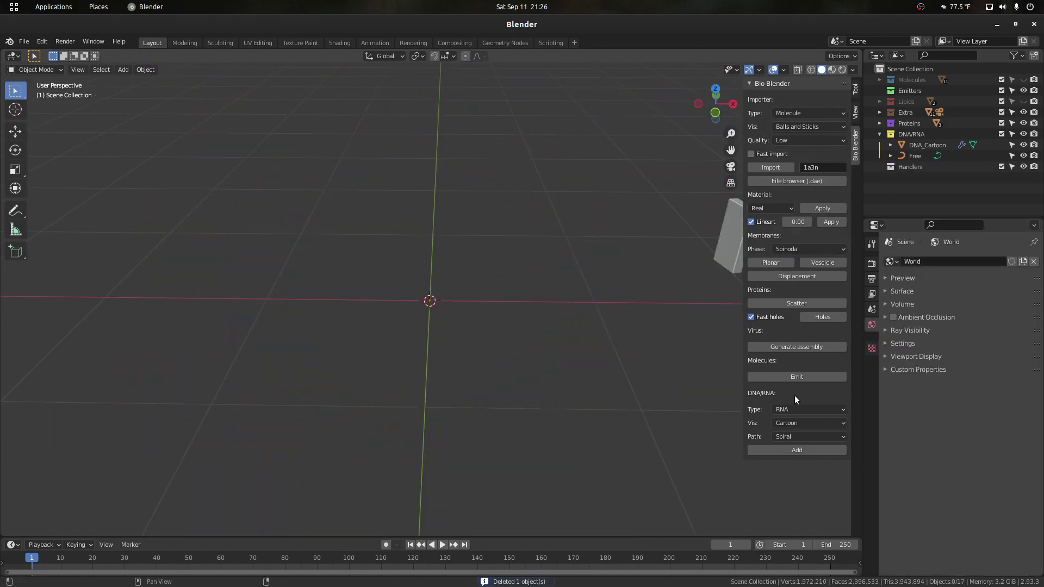
# Set the DNA/RNA path to Nucleoid, add a cartoon RNA strand, and inspect it from several angles.
pyautogui.click(824, 436)
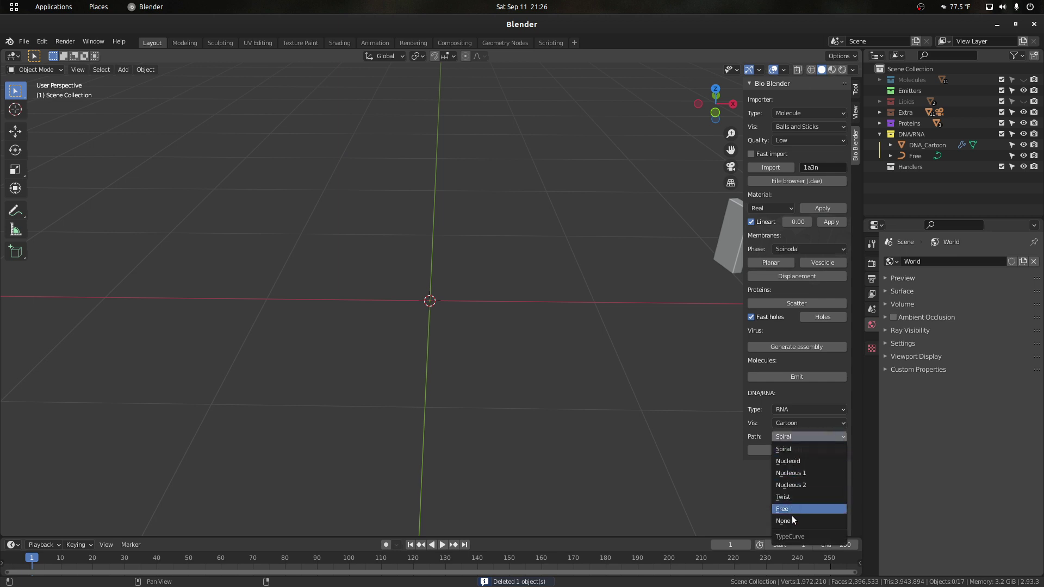
pyautogui.click(787, 459)
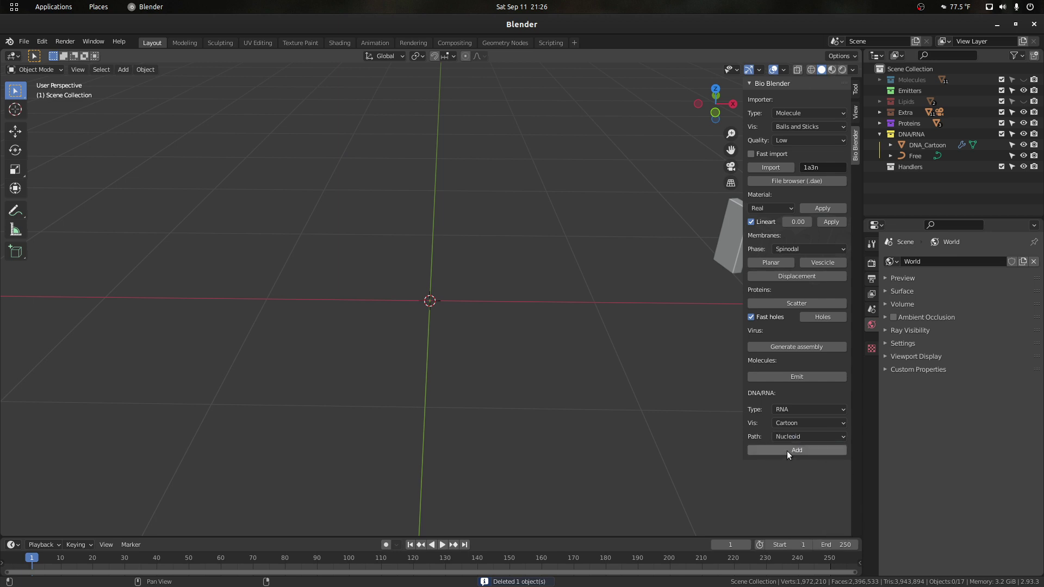
pyautogui.click(787, 451)
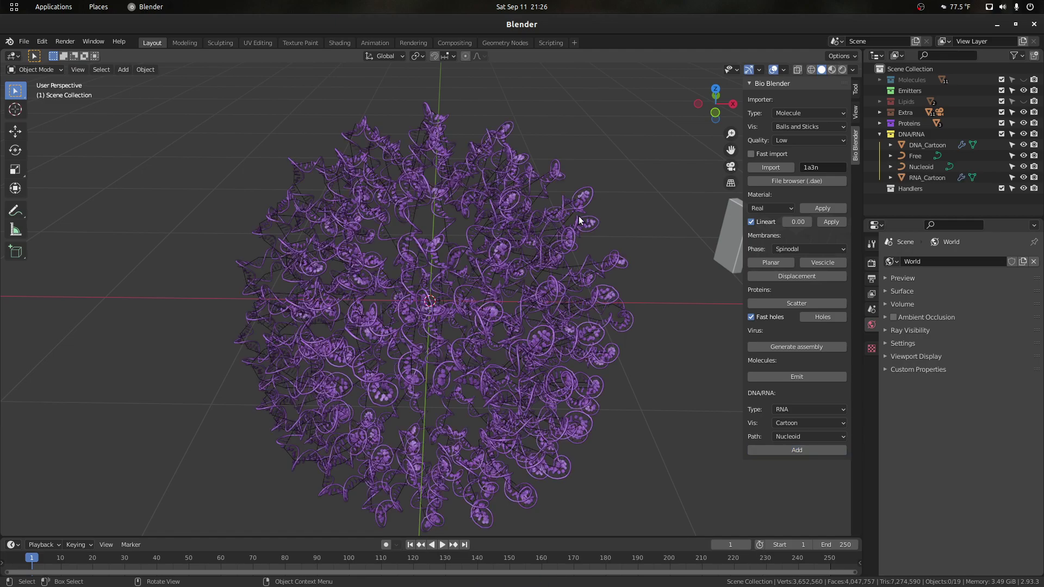
pyautogui.moveTo(710, 109); pyautogui.dragTo(784, 111)
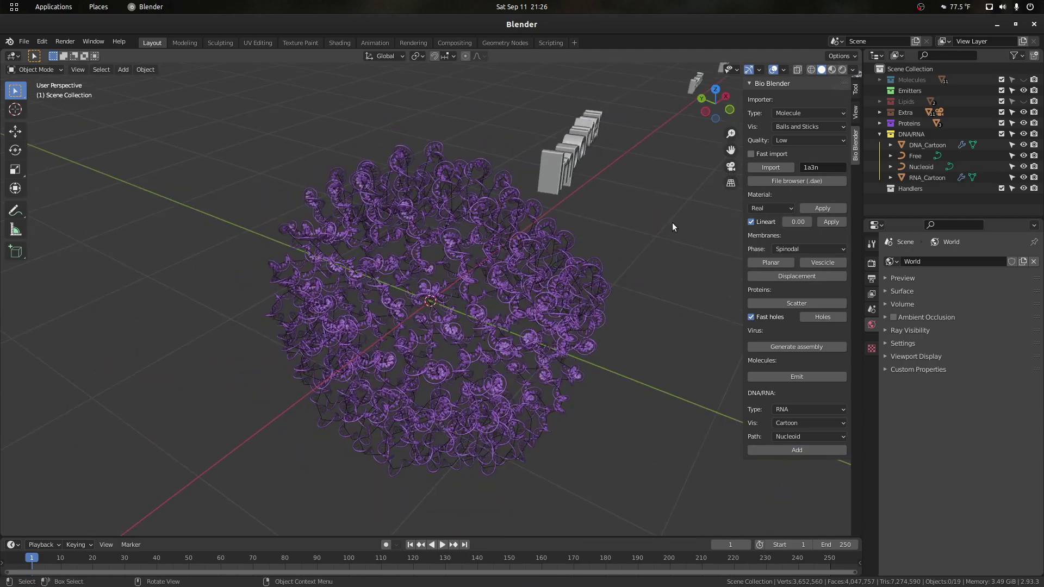
pyautogui.moveTo(708, 103); pyautogui.dragTo(617, 170)
# Delete the cartoon RNA strand and its Nucleoid curve at the origin.
pyautogui.click(513, 217)
pyautogui.press('Delete')
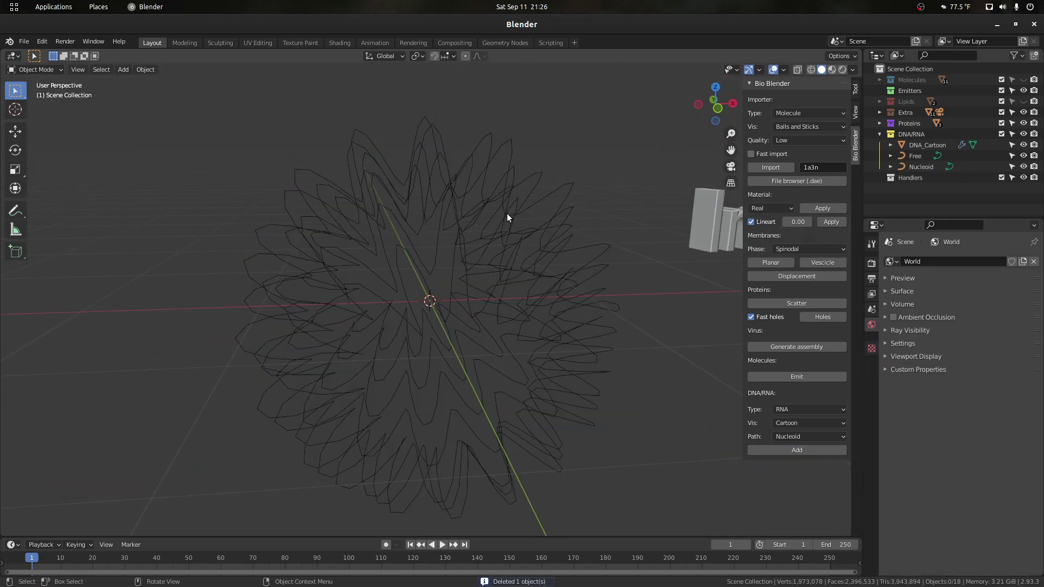
pyautogui.click(507, 213)
pyautogui.press('Delete')
# Add an RNA strand with Surface visualization along the Nucleoid path and view it in Rendered shading.
pyautogui.click(809, 422)
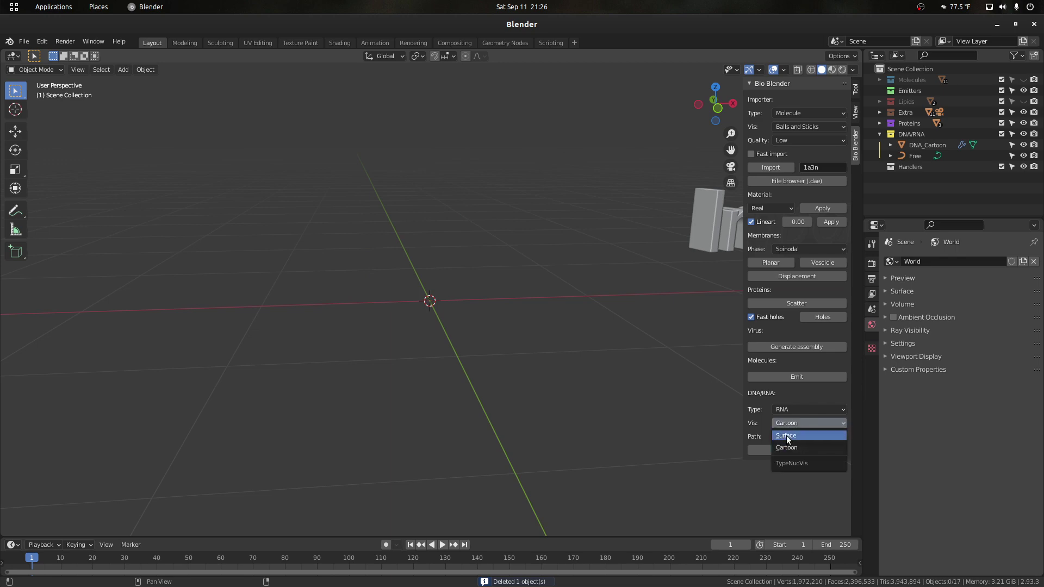
pyautogui.click(786, 436)
pyautogui.scroll(-2, 516, 293)
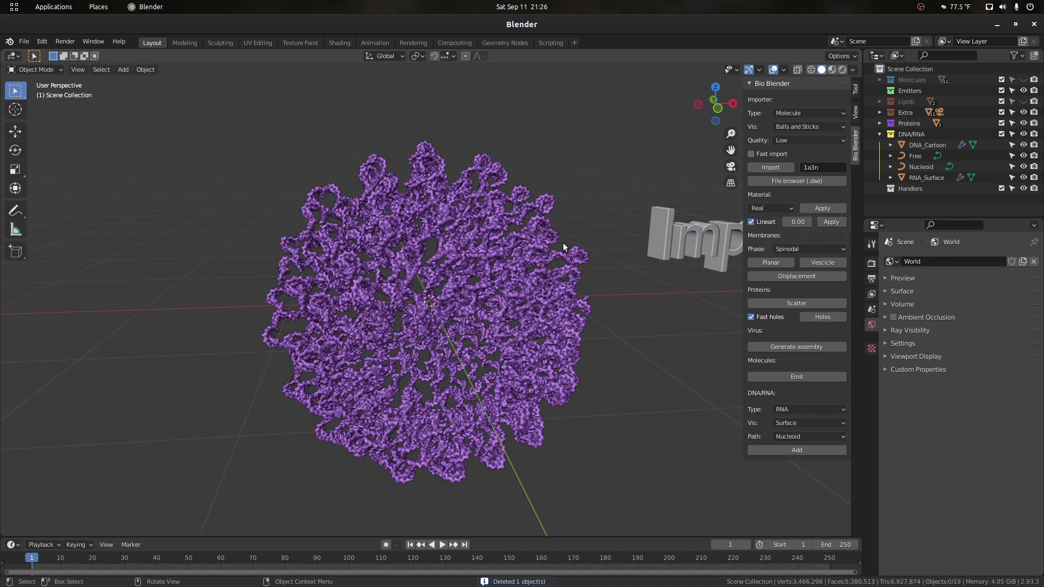
pyautogui.moveTo(723, 109); pyautogui.dragTo(765, 136)
pyautogui.scroll(4, 666, 272)
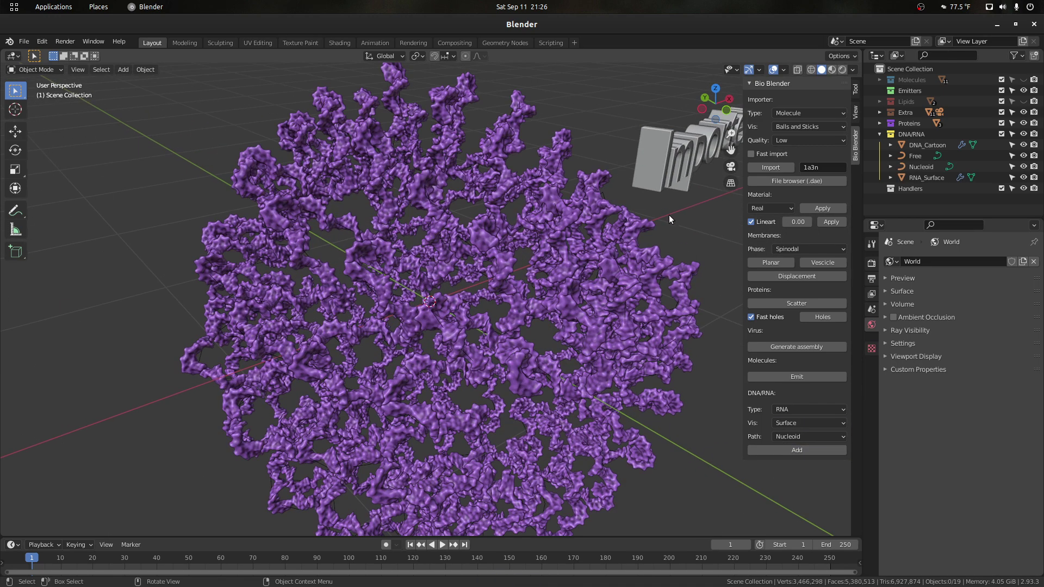
pyautogui.scroll(-2, 671, 221)
pyautogui.click(842, 70)
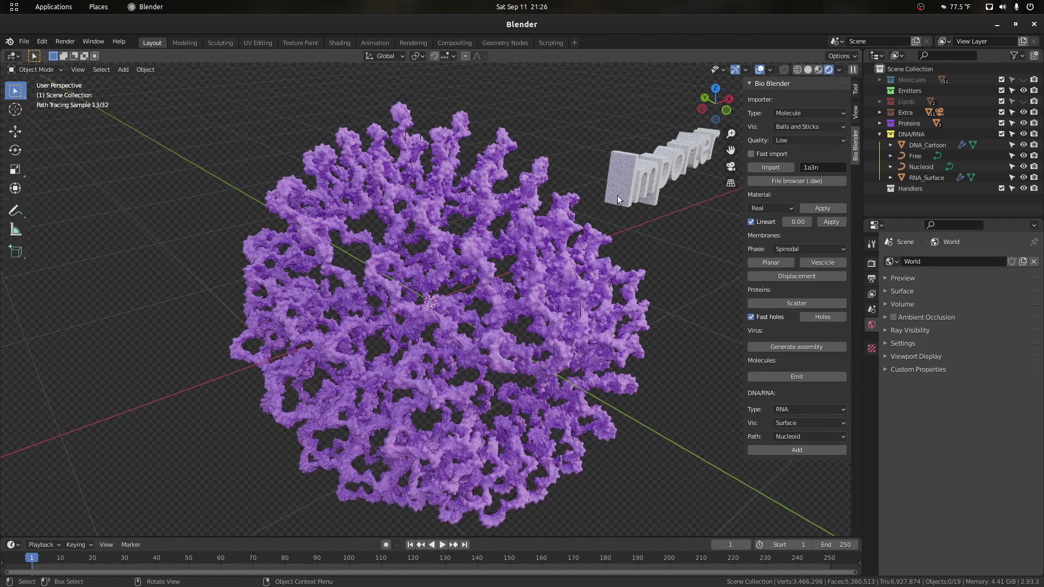
# Apply the Real material to the RNA surface, and delete the surface along with its Nucleoid curve.
pyautogui.click(639, 280)
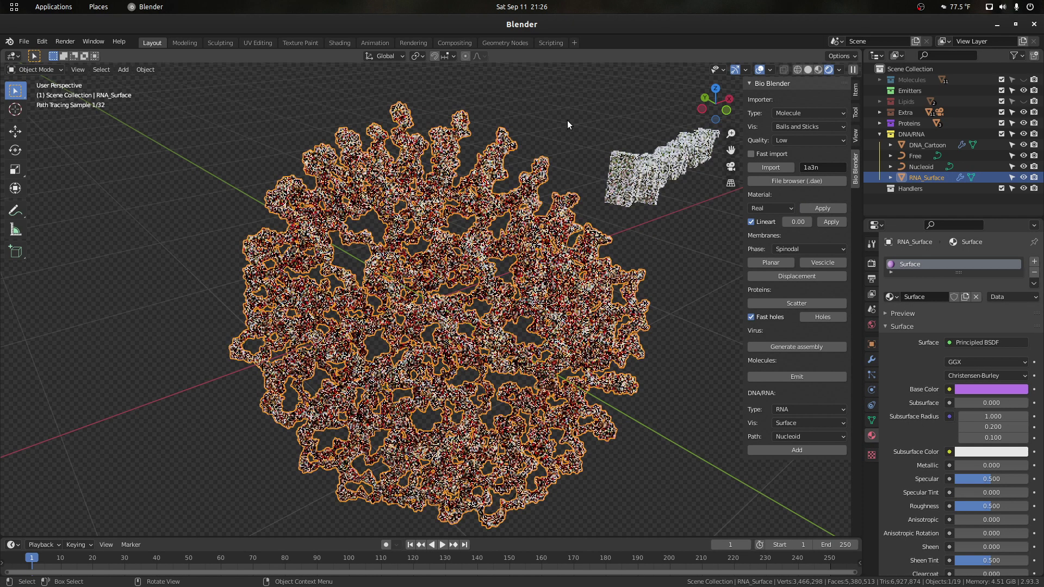
pyautogui.click(474, 267)
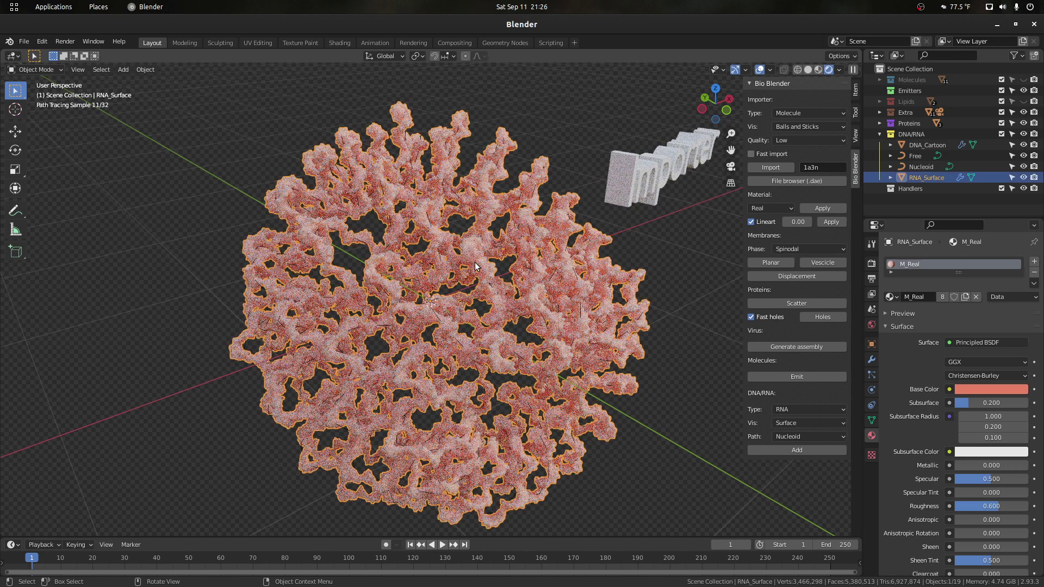
pyautogui.press('Delete')
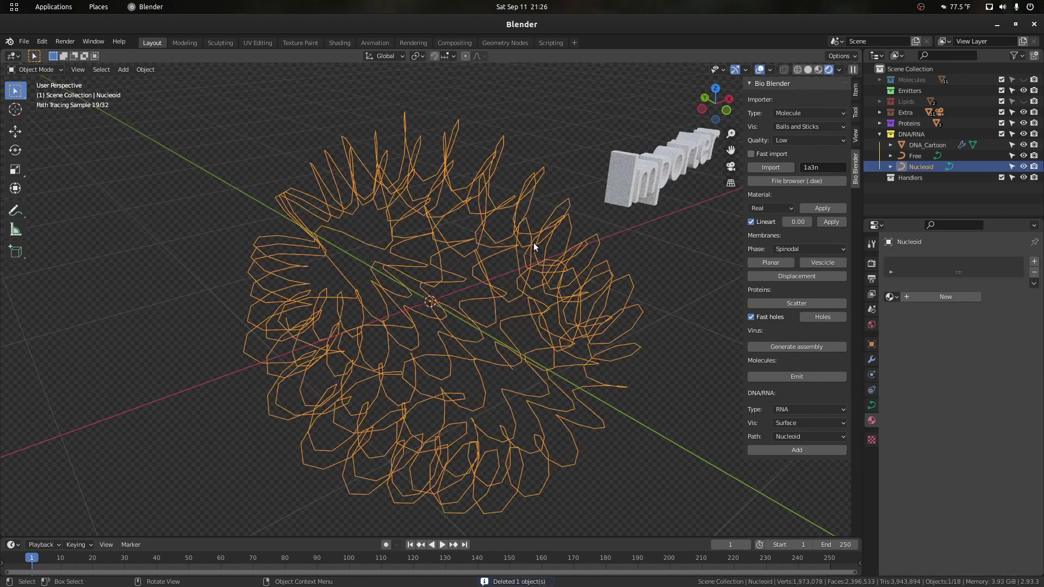
pyautogui.press('Delete')
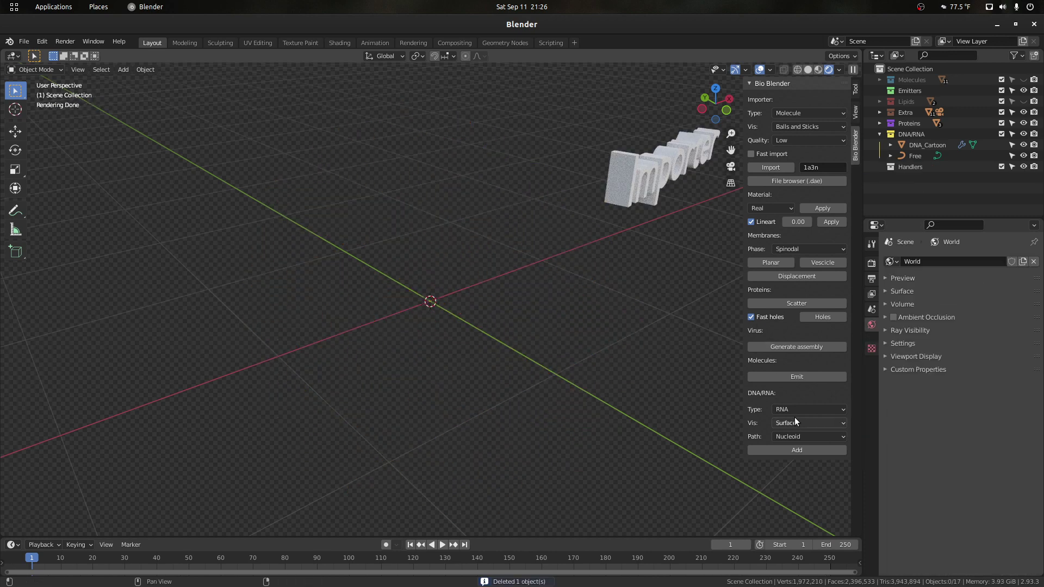
# Add an RNA strand with Cartoon visualization along the Nucleoid path and examine its colored bases in the rendered view.
pyautogui.click(791, 423)
pyautogui.click(783, 447)
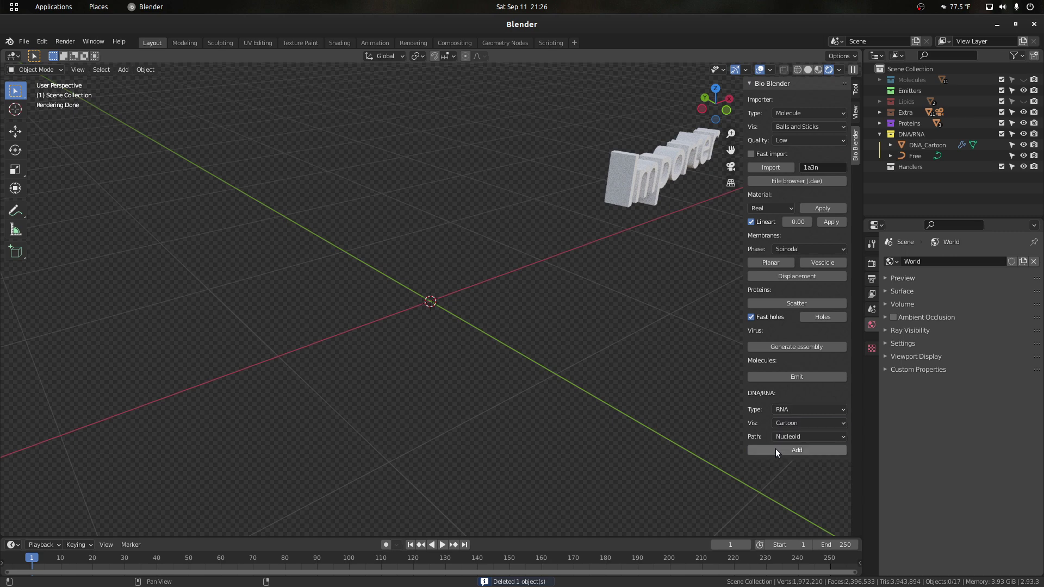
pyautogui.click(775, 449)
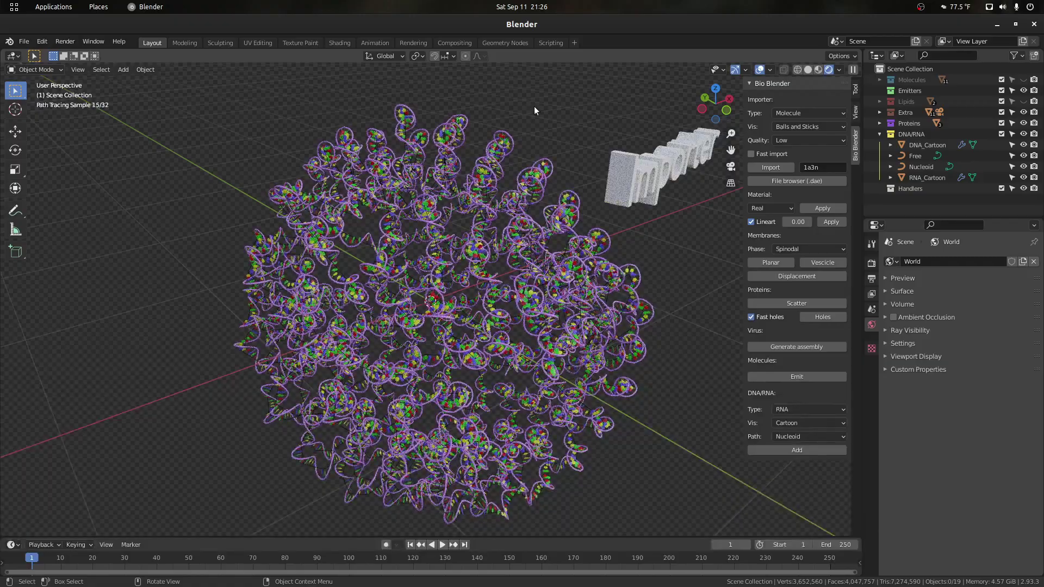
pyautogui.moveTo(726, 106); pyautogui.dragTo(678, 108)
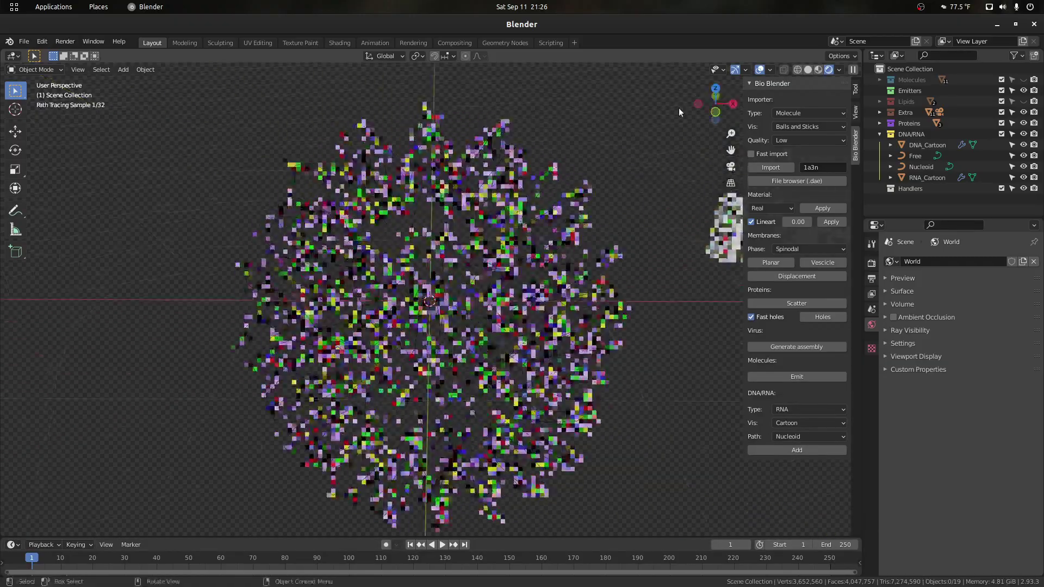
pyautogui.scroll(2, 517, 218)
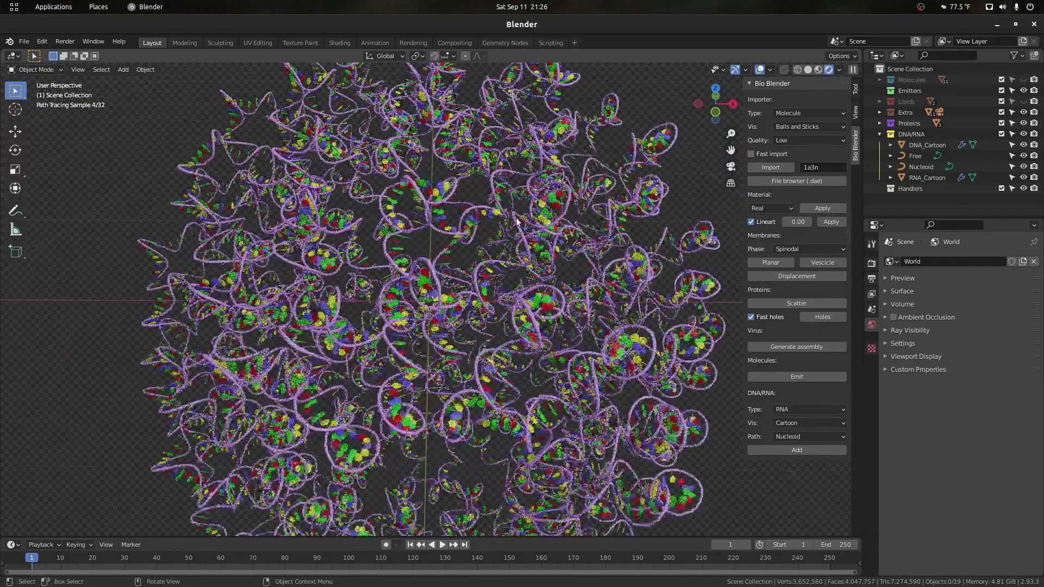
pyautogui.scroll(-4, 450, 247)
# Remove the rendered cartoon RNA strand and the Nucleoid path from the scene.
pyautogui.click(460, 242)
pyautogui.press('Delete')
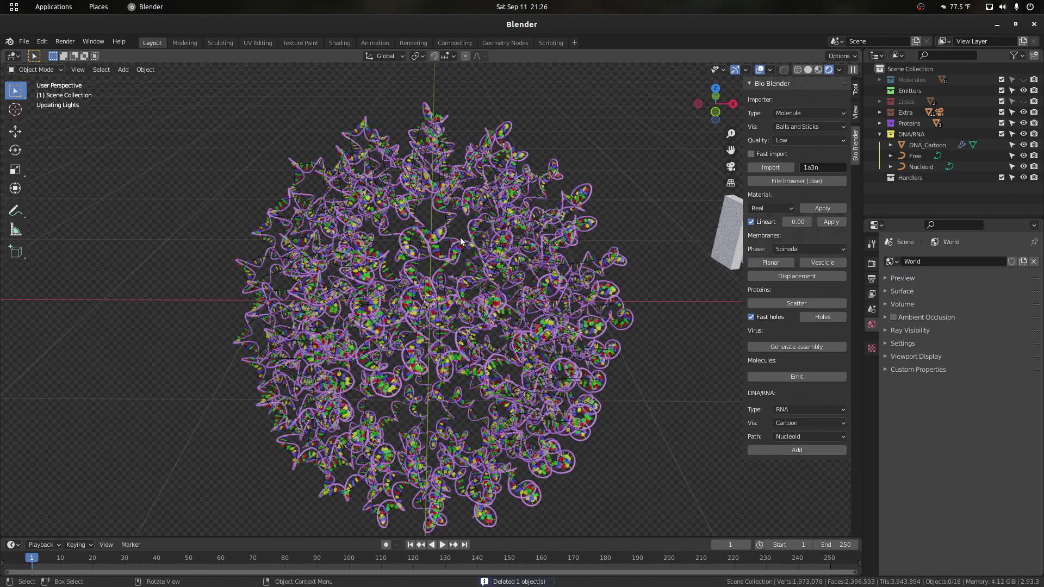
pyautogui.click(460, 242)
pyautogui.press('Delete')
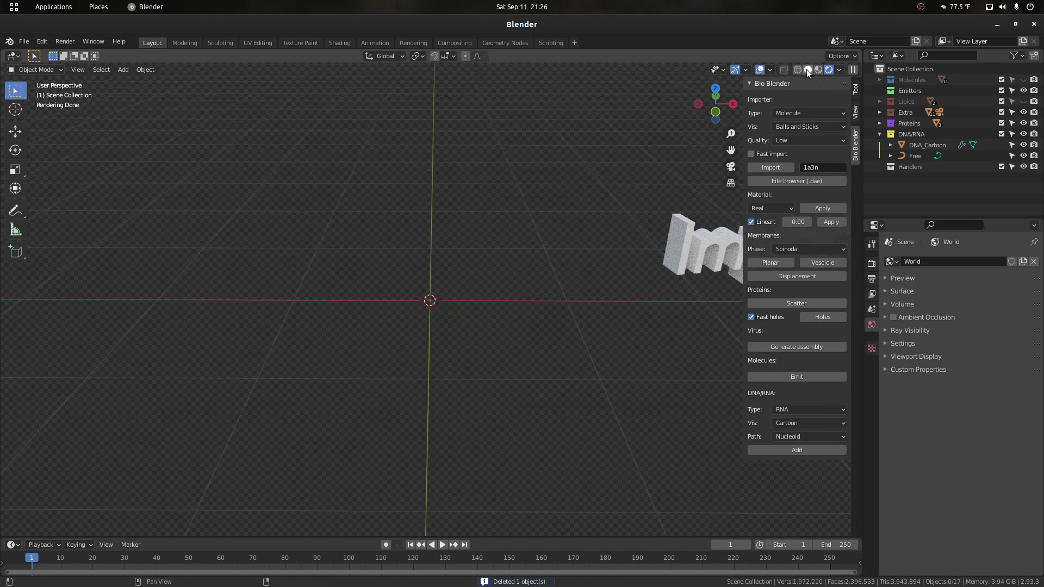
# Return the viewport to Solid shading, and select and frame the 1tau protein near the DNA/RNA label.
pyautogui.click(798, 70)
pyautogui.moveTo(731, 150)
pyautogui.mouseDown()
pyautogui.moveTo(380, 155)
pyautogui.moveTo(5, 85)
pyautogui.mouseUp()
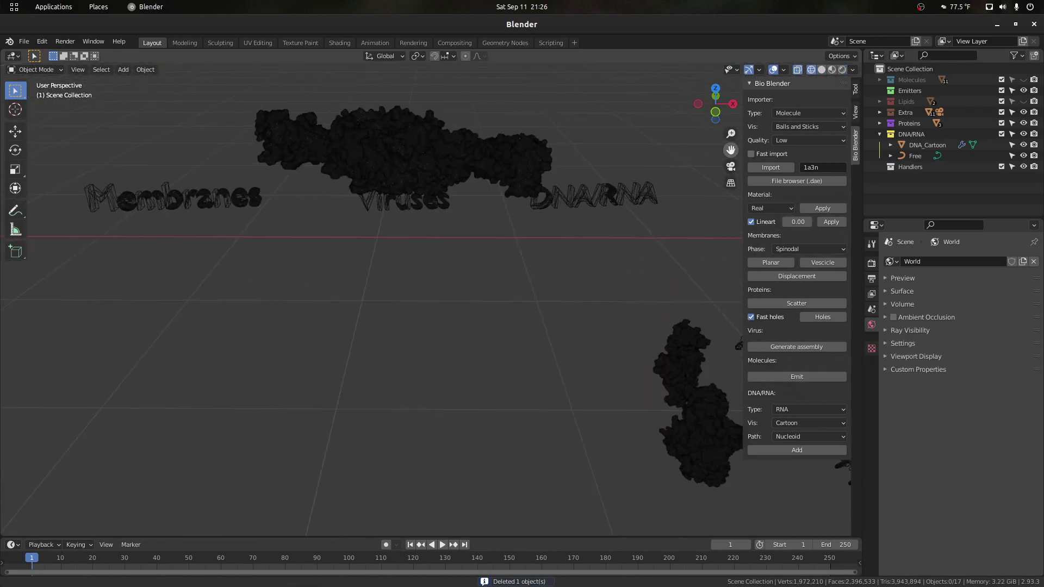
pyautogui.click(821, 70)
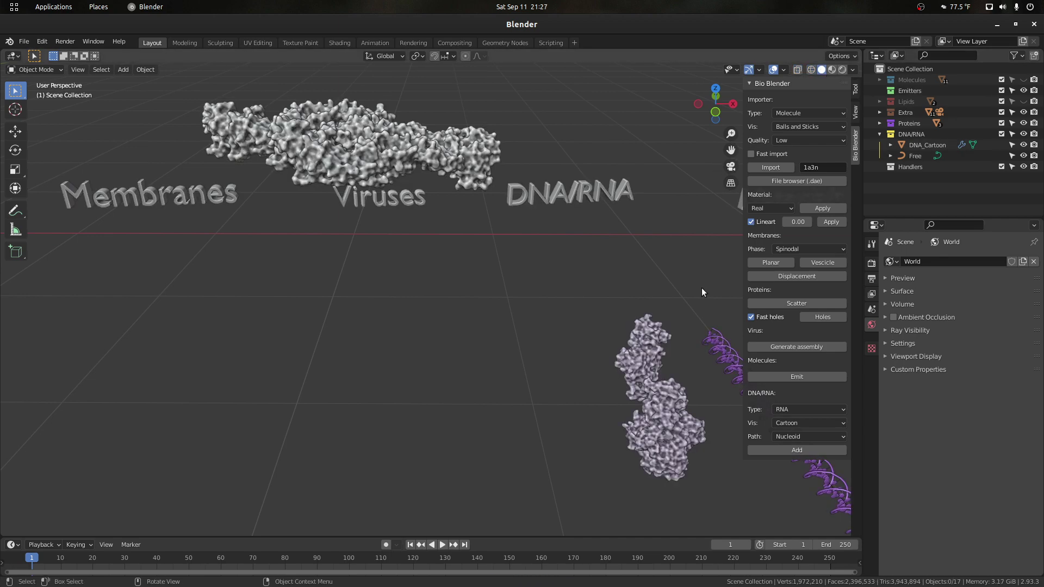
pyautogui.click(677, 441)
pyautogui.press('KP_Decimal')
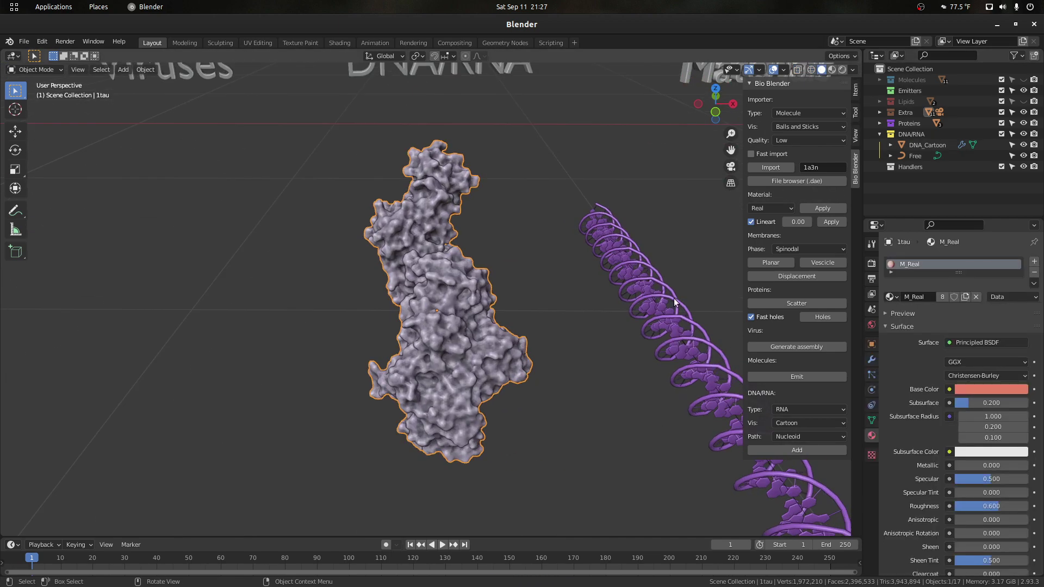
# View the DNA helix beside the 1tau protein and check the available DNA/RNA path options.
pyautogui.scroll(-1, 674, 298)
pyautogui.moveTo(718, 96); pyautogui.dragTo(740, 100)
pyautogui.moveTo(731, 150); pyautogui.dragTo(577, 71)
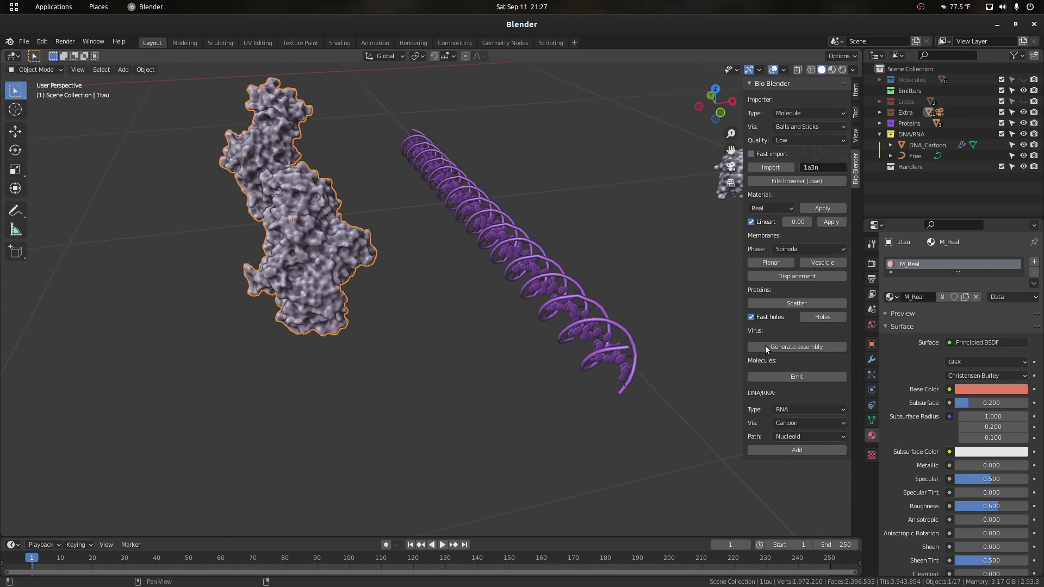
pyautogui.click(780, 435)
pyautogui.scroll(2, 643, 291)
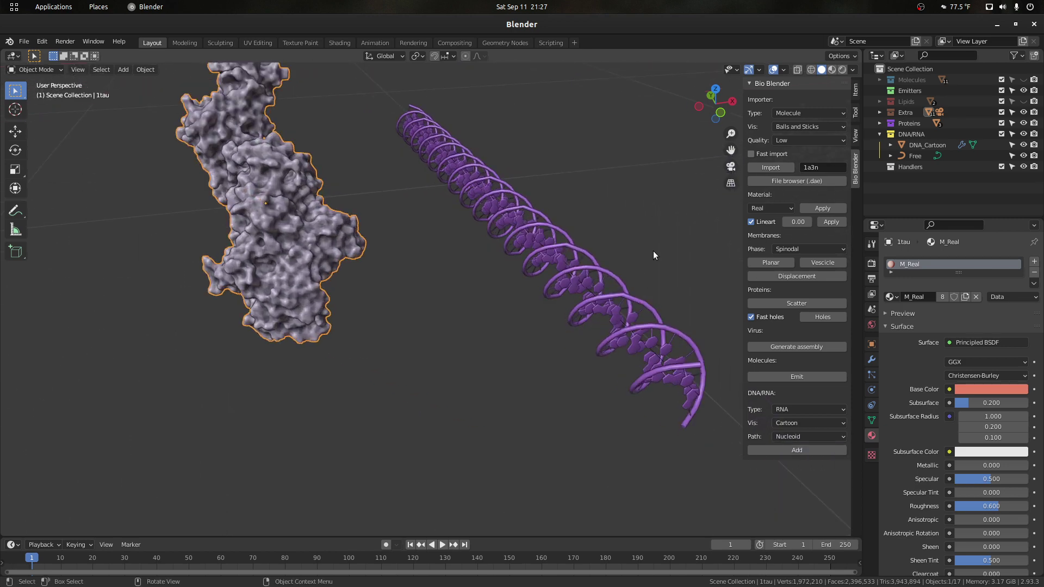
# Edit the Free path, extrude its end point toward the 1tau protein, and rotate the new control point.
pyautogui.click(654, 250)
pyautogui.click(641, 351)
pyautogui.click(649, 353)
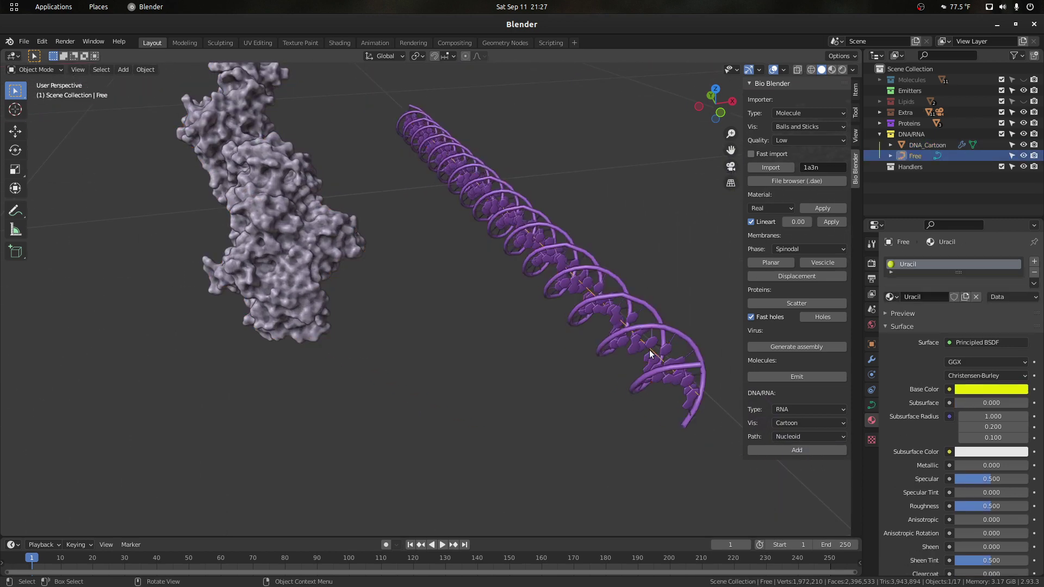
pyautogui.scroll(-2, 650, 353)
pyautogui.press('Tab')
pyautogui.scroll(-2, 532, 306)
pyautogui.moveTo(559, 345); pyautogui.dragTo(538, 332)
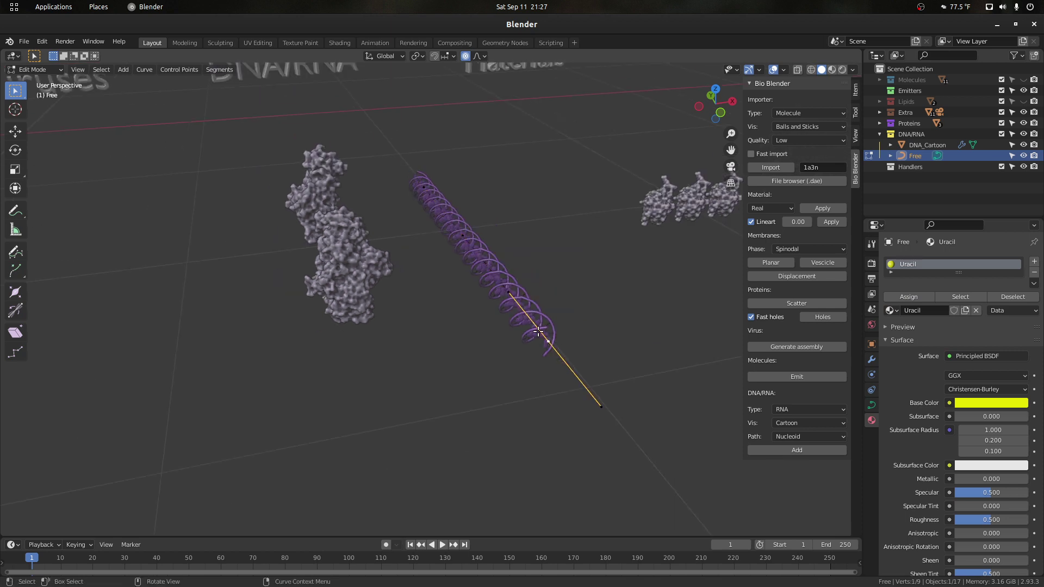
pyautogui.scroll(1, 538, 331)
pyautogui.press('e')
pyautogui.click(391, 320)
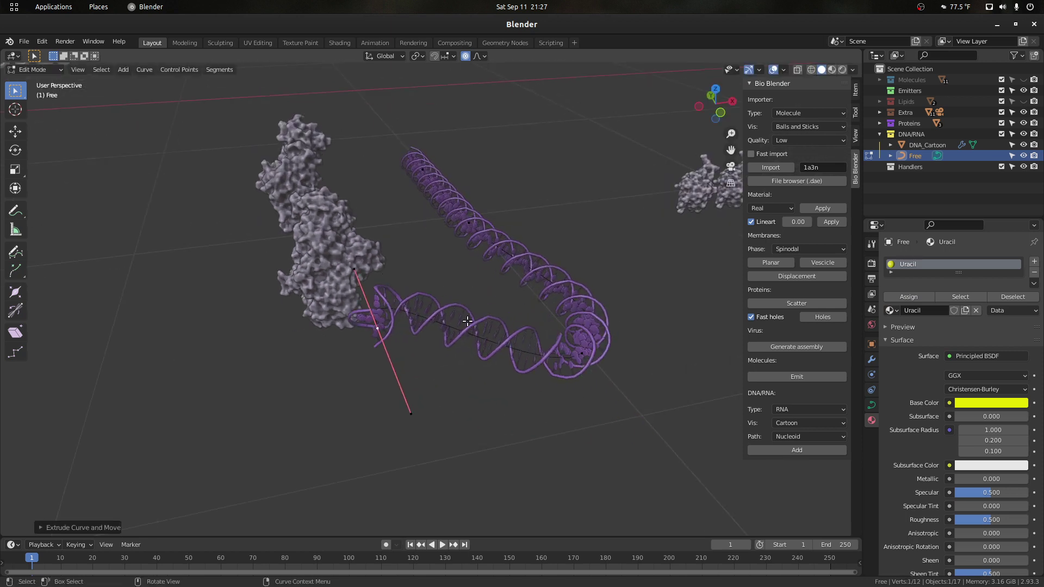
pyautogui.press('r')
pyautogui.click(347, 393)
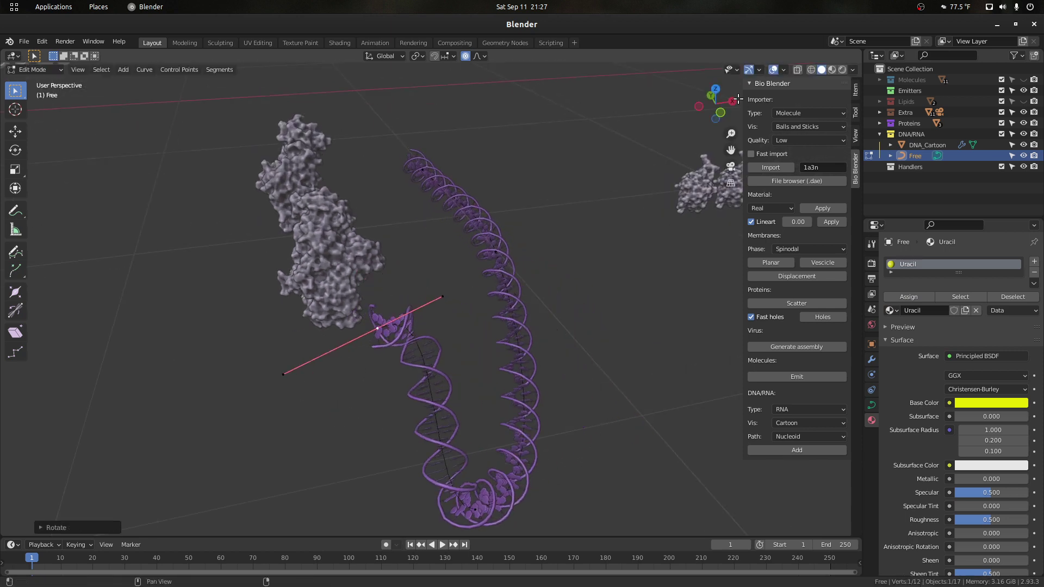
# Extrude the Free path by another control point to the far side of the 1tau protein and deselect all points.
pyautogui.moveTo(729, 108); pyautogui.dragTo(642, 239)
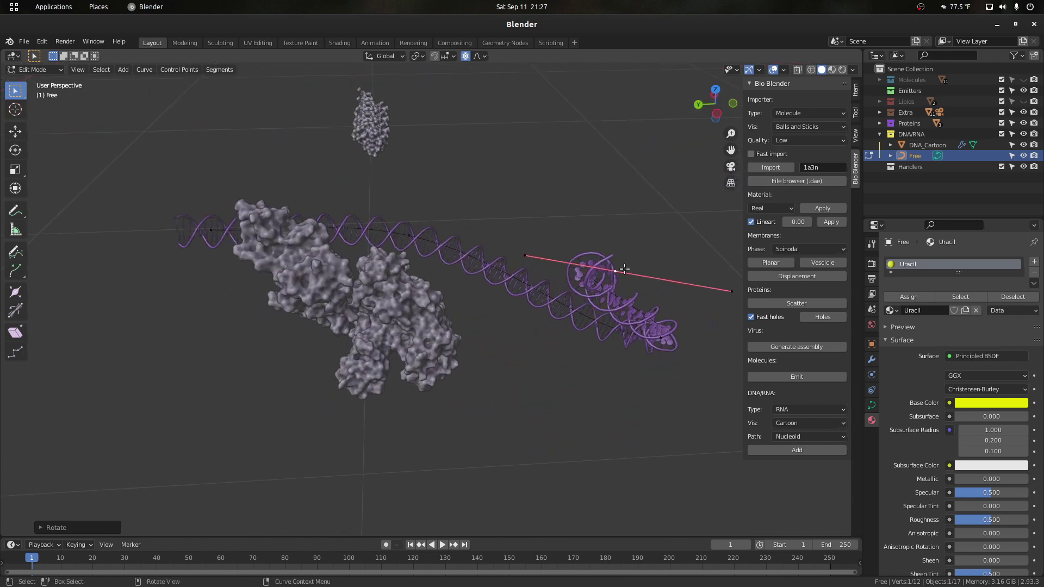
pyautogui.press('e')
pyautogui.click(413, 357)
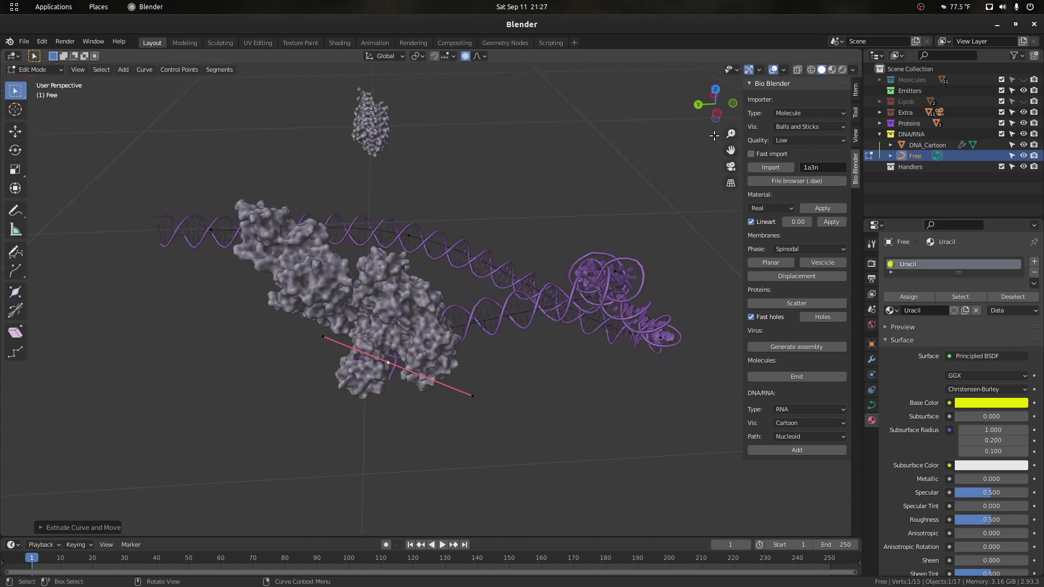
pyautogui.moveTo(714, 117); pyautogui.dragTo(649, 96)
pyautogui.hotkey('alt', 'a')
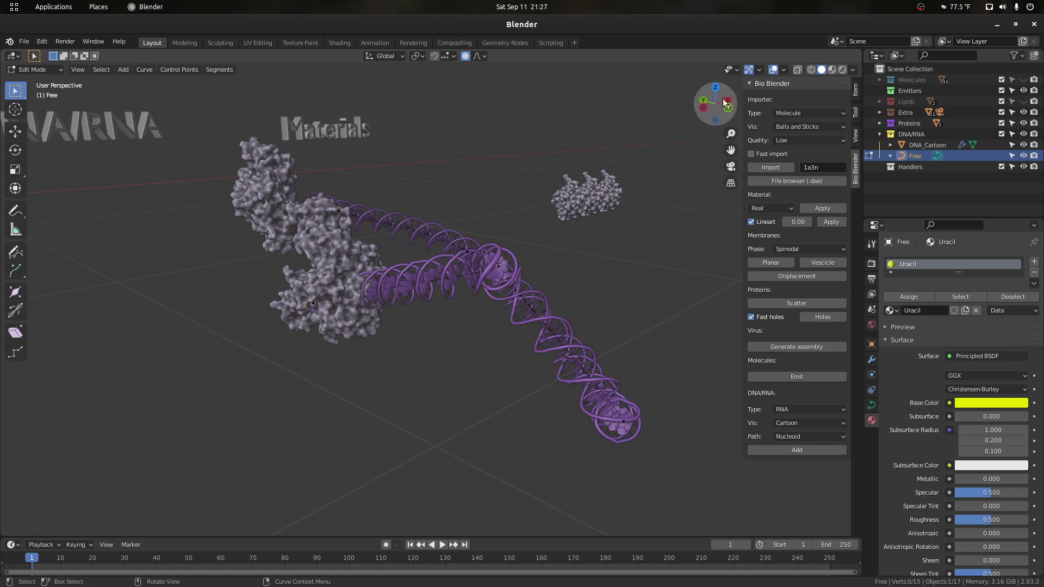
# Reposition the Free path's control point beside the 1tau protein and turn off proportional editing.
pyautogui.moveTo(723, 103); pyautogui.dragTo(702, 131)
pyautogui.click(391, 363)
pyautogui.press('g')
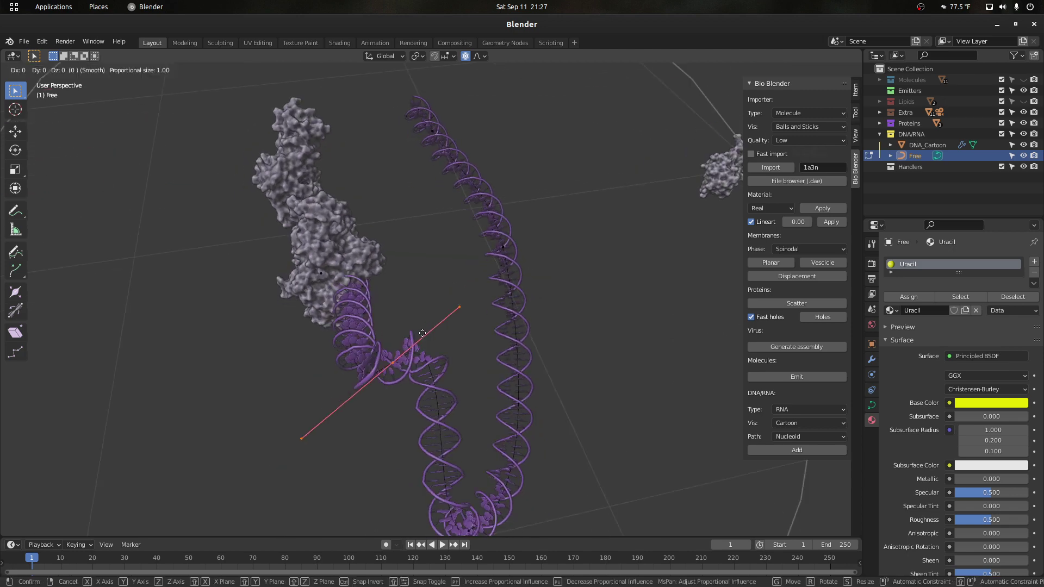
pyautogui.click(506, 249)
pyautogui.moveTo(716, 106); pyautogui.dragTo(693, 110)
pyautogui.press('g')
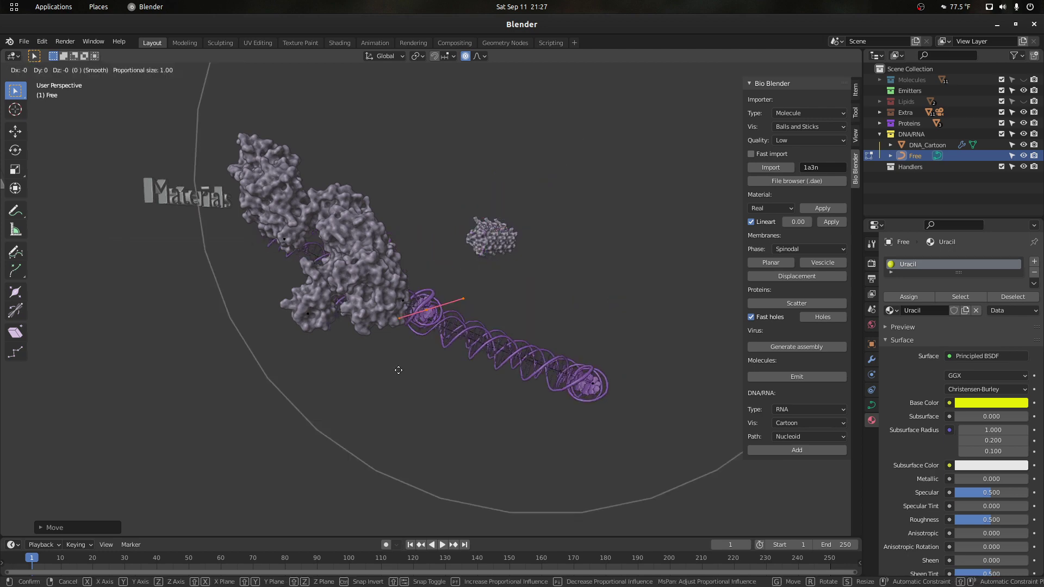
pyautogui.click(417, 361)
pyautogui.click(465, 58)
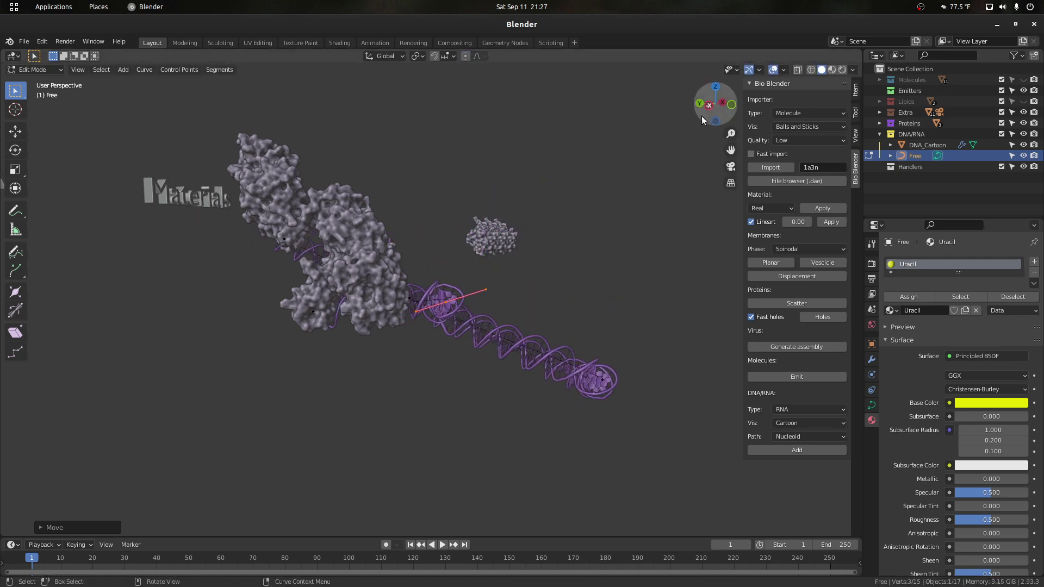
# Extrude the Free path's end point back into the 1tau protein and return to Object Mode.
pyautogui.moveTo(715, 104); pyautogui.dragTo(594, 208)
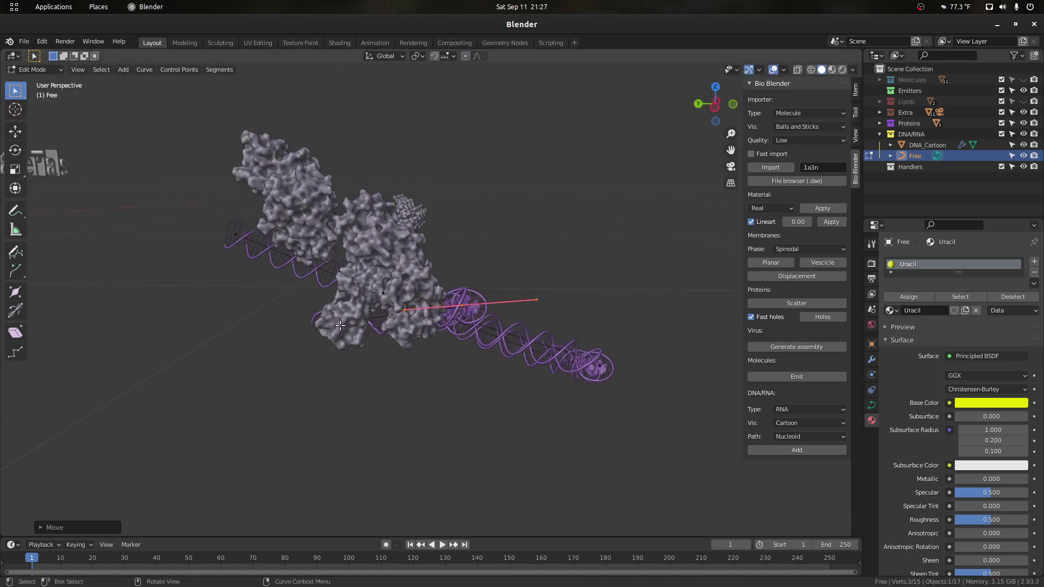
pyautogui.click(337, 325)
pyautogui.press('g')
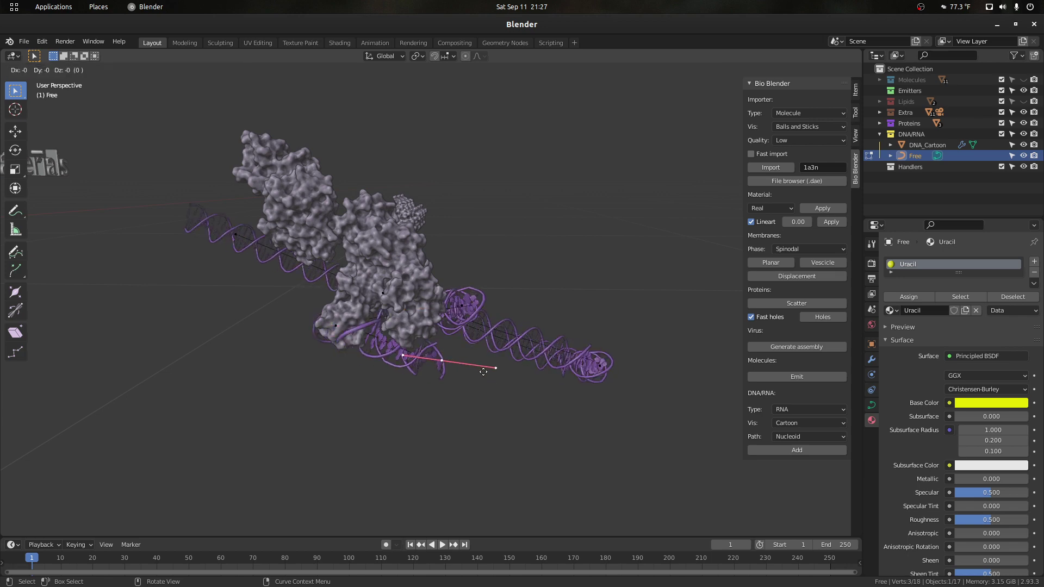
pyautogui.click(445, 313)
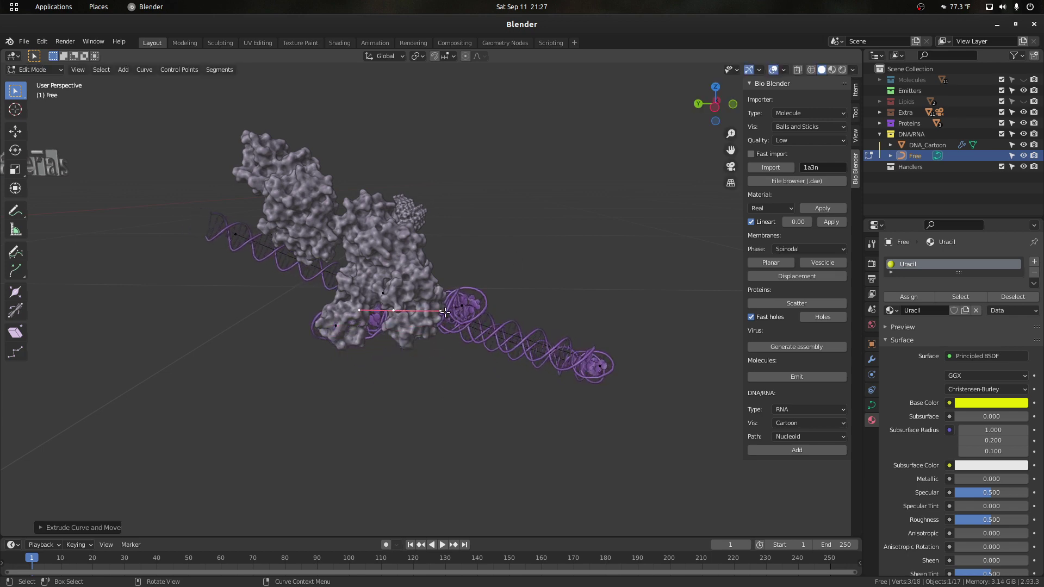
pyautogui.moveTo(723, 119); pyautogui.dragTo(634, 140)
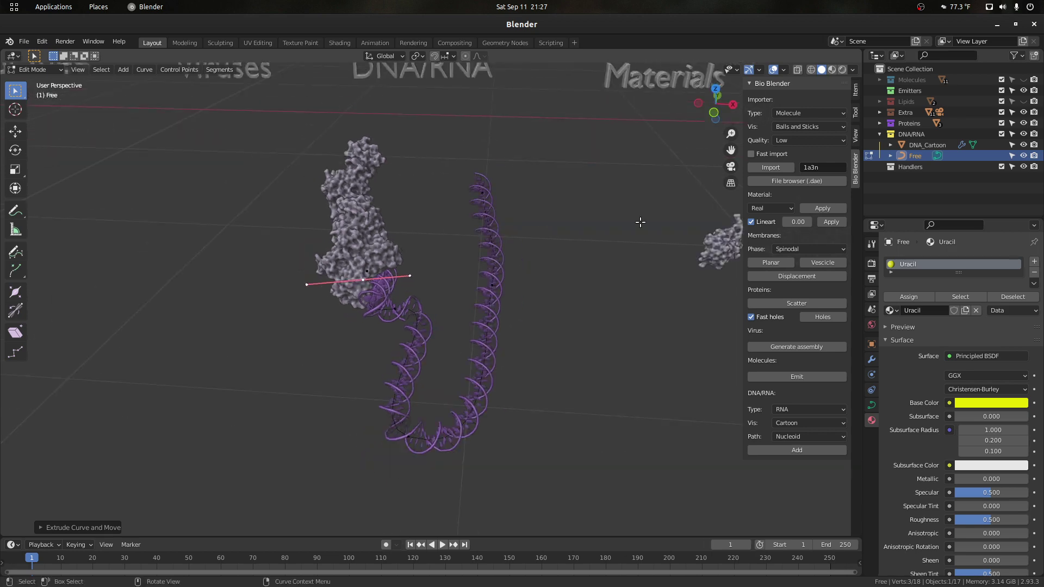
pyautogui.moveTo(731, 150); pyautogui.dragTo(488, 132)
pyautogui.scroll(-4, 361, 264)
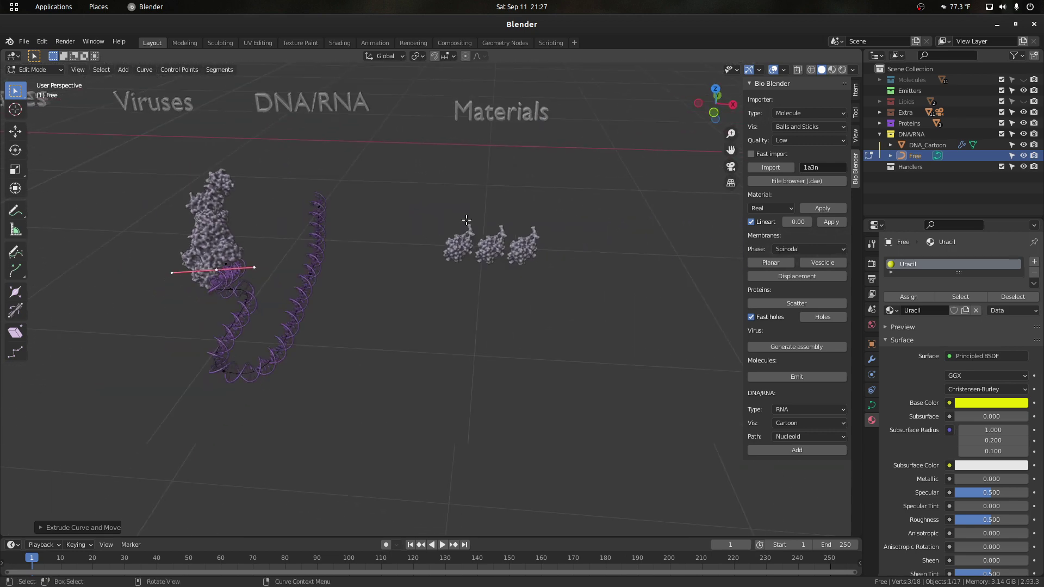
pyautogui.scroll(3, 361, 263)
pyautogui.press('Tab')
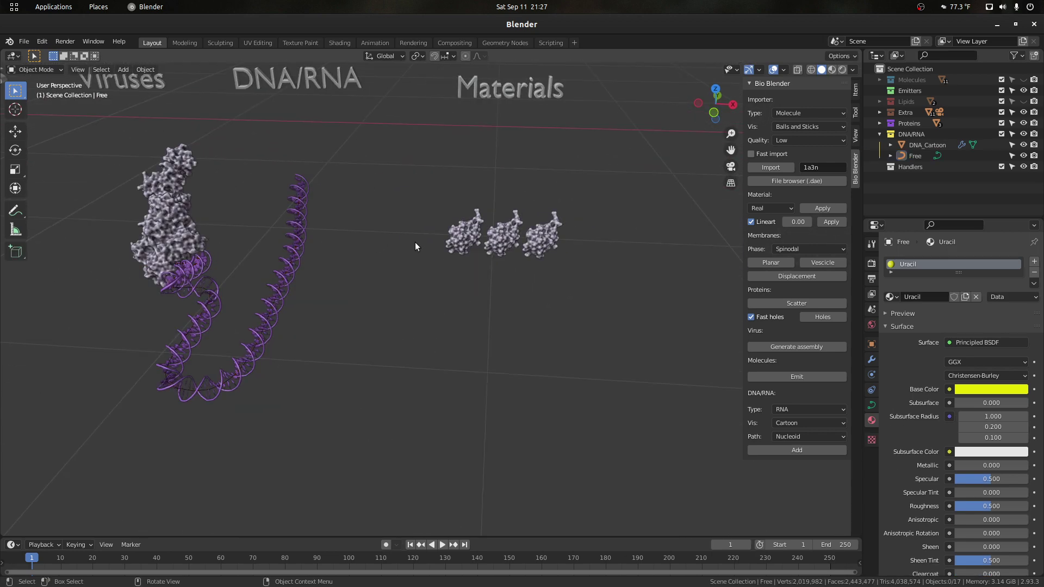
# Select the first 1ubq protein near the Materials label and frame all three copies.
pyautogui.click(455, 245)
pyautogui.press('KP_Decimal')
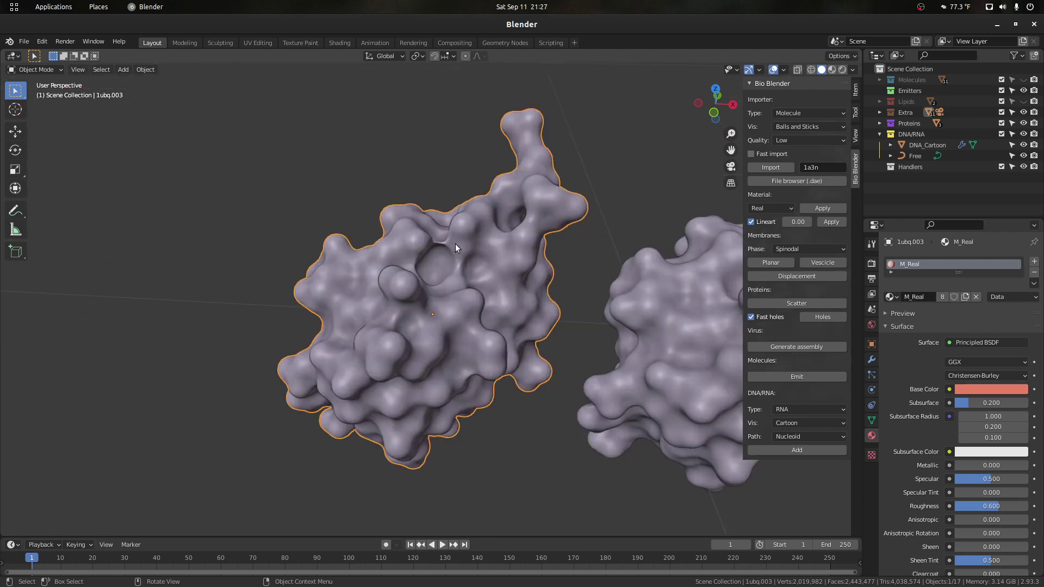
pyautogui.scroll(-2, 454, 243)
pyautogui.scroll(-1, 712, 155)
pyautogui.moveTo(730, 150); pyautogui.dragTo(610, 109)
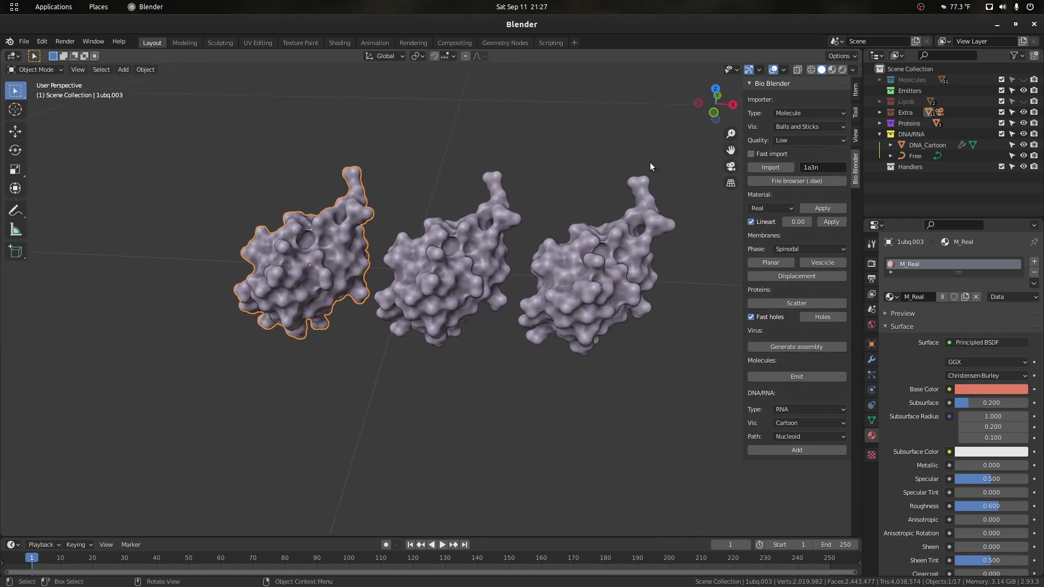
# Switch the viewport to Rendered shading and select all three 1ubq proteins.
pyautogui.click(650, 162)
pyautogui.click(841, 70)
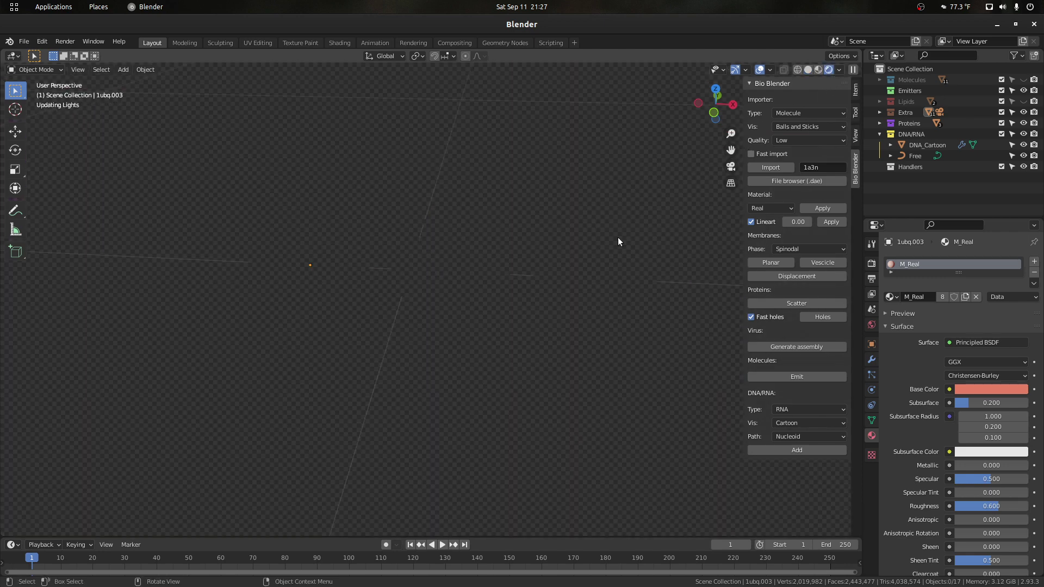
pyautogui.moveTo(631, 384); pyautogui.dragTo(207, 129)
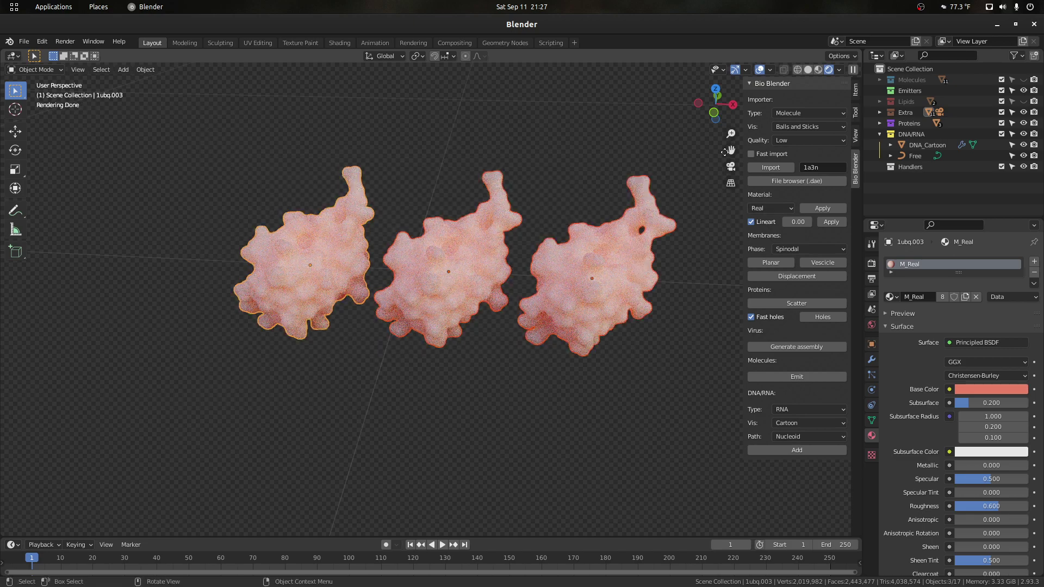
pyautogui.keyDown('shift'); pyautogui.moveTo(710, 218); pyautogui.dragTo(667, 216, button='middle'); pyautogui.keyUp('shift')
# Apply the Cartoon (Eevee) material to the three 1ubq proteins and view them in Material Preview shading.
pyautogui.click(768, 208)
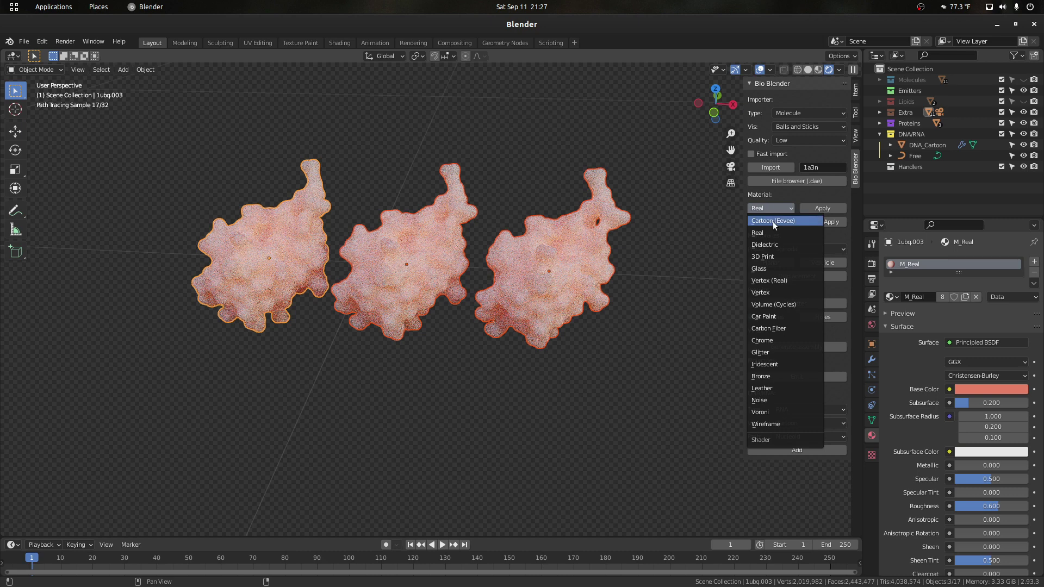
pyautogui.click(772, 220)
pyautogui.click(822, 210)
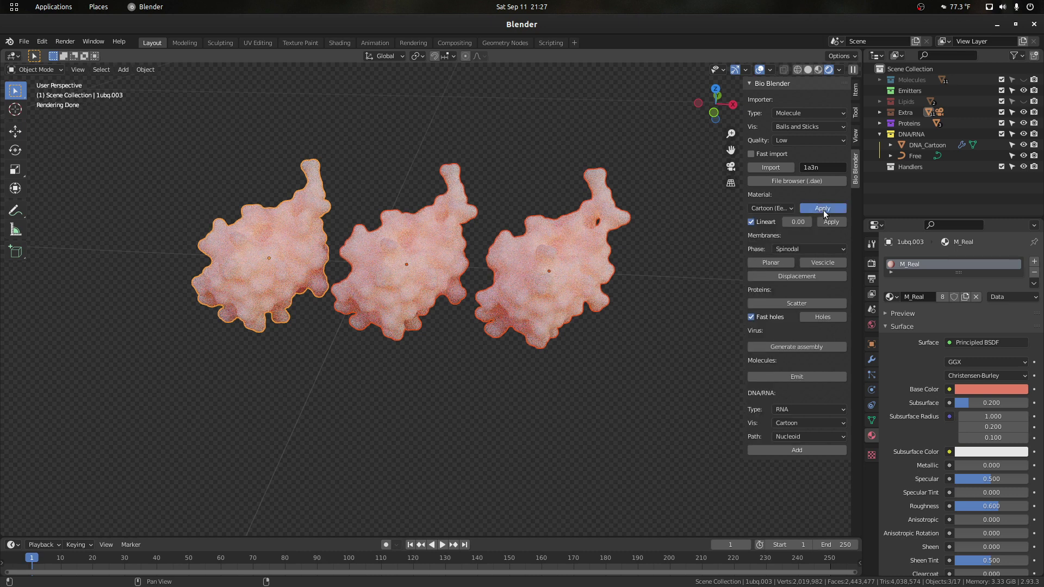
pyautogui.click(818, 70)
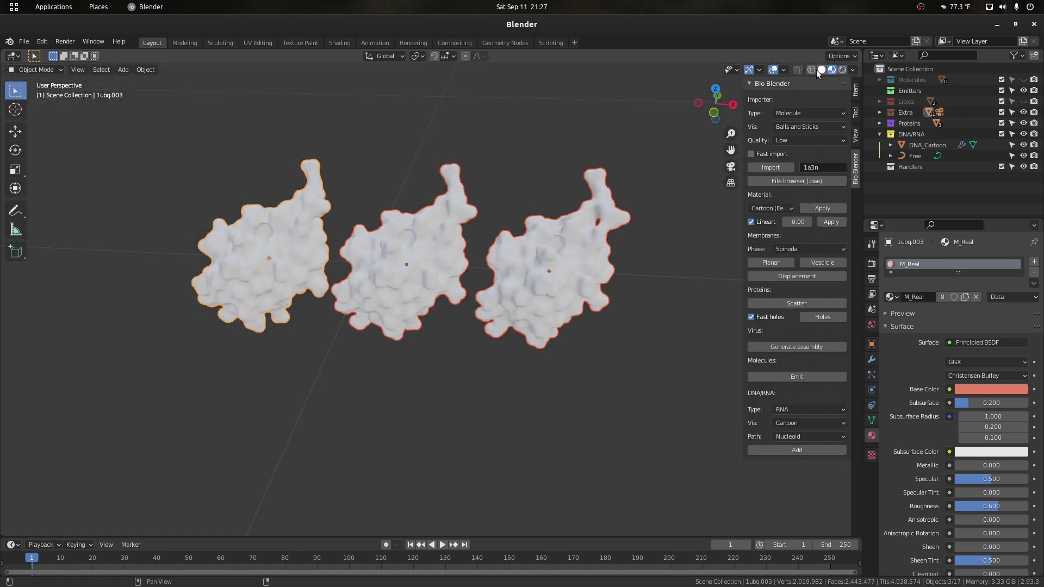
pyautogui.scroll(2, 654, 311)
pyautogui.scroll(-1, 654, 311)
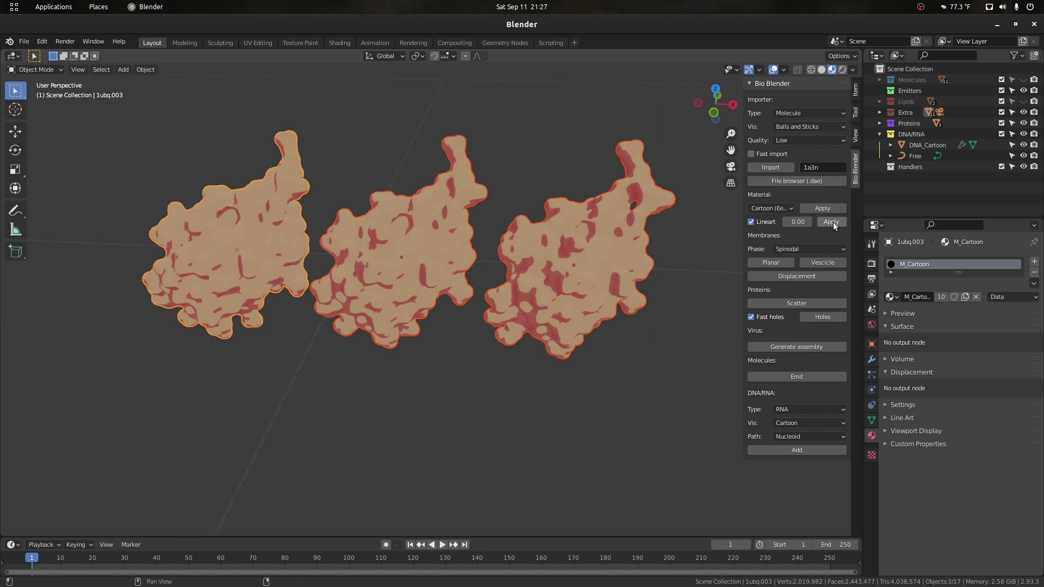
# Apply line art with a value of 0.001 to the three cartoon proteins, and remove the outlines after viewing them.
pyautogui.click(802, 221)
pyautogui.write('0.001')
pyautogui.click(829, 222)
pyautogui.moveTo(703, 116); pyautogui.dragTo(254, 210)
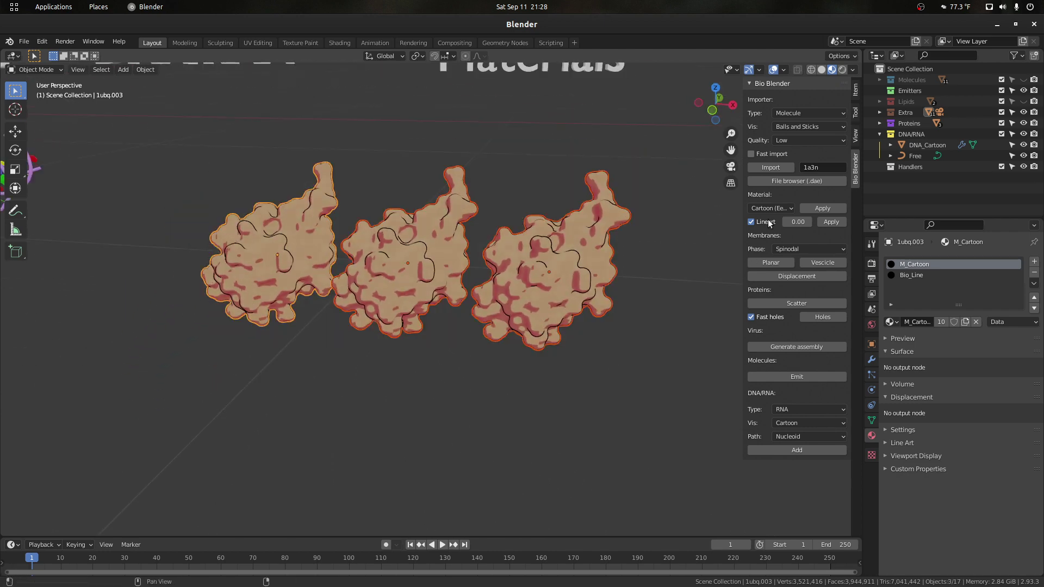
pyautogui.hotkey('ctrl', 'z')
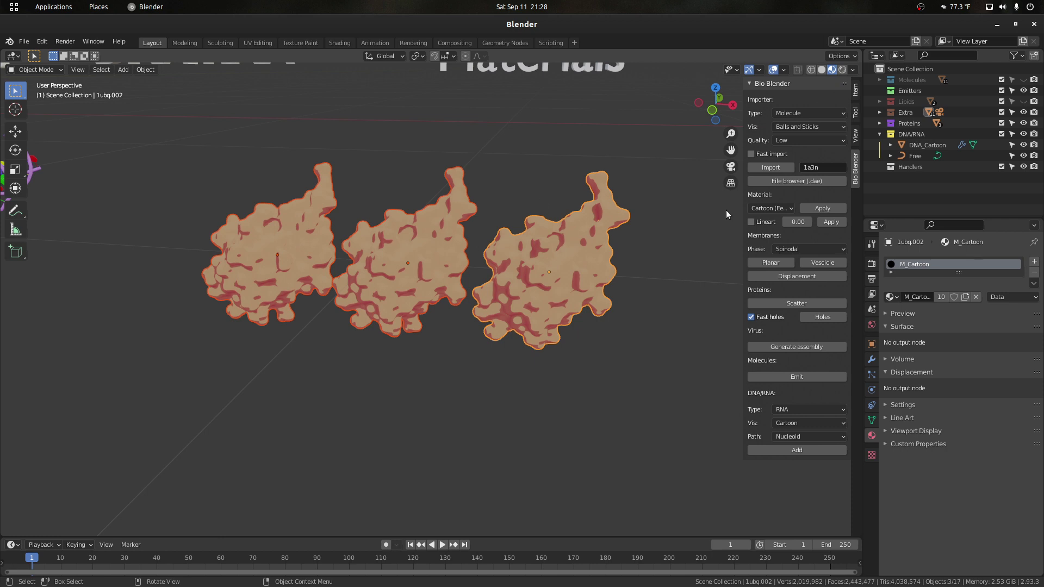
# Apply the Dielectric material to the three 1ubq proteins and switch the viewport to Rendered shading.
pyautogui.click(759, 209)
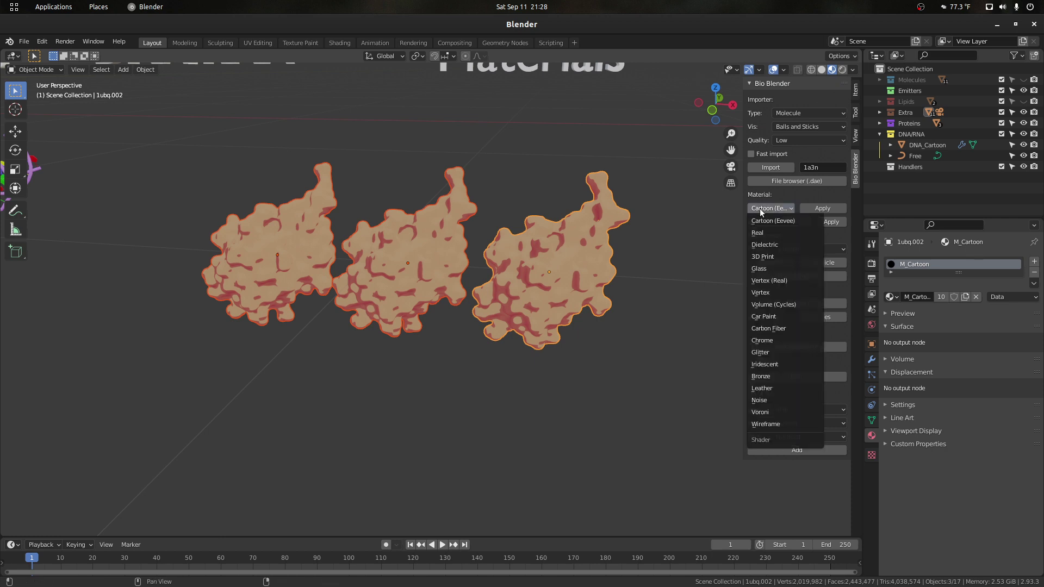
pyautogui.click(776, 239)
pyautogui.click(818, 210)
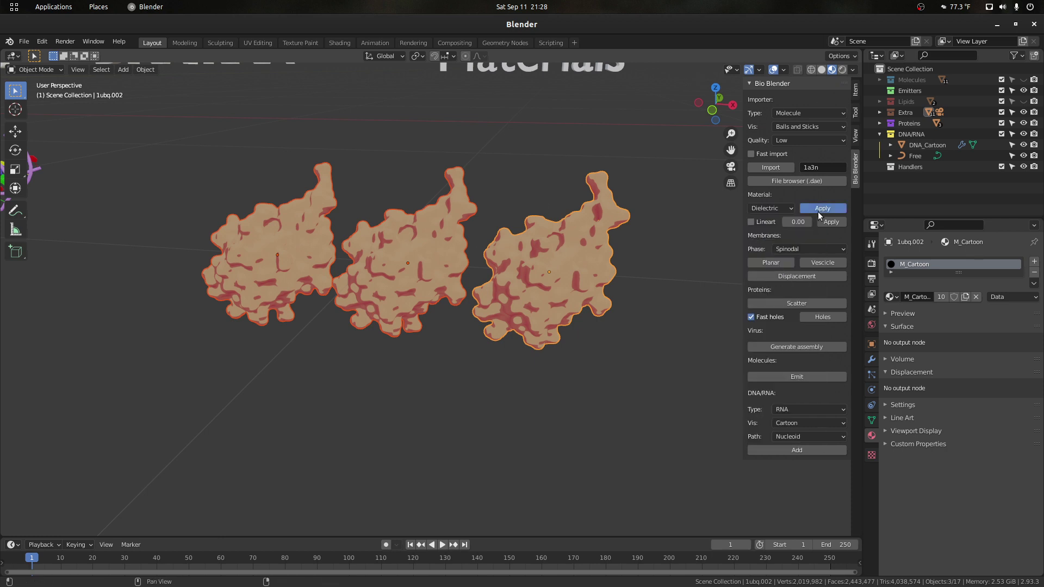
pyautogui.click(842, 69)
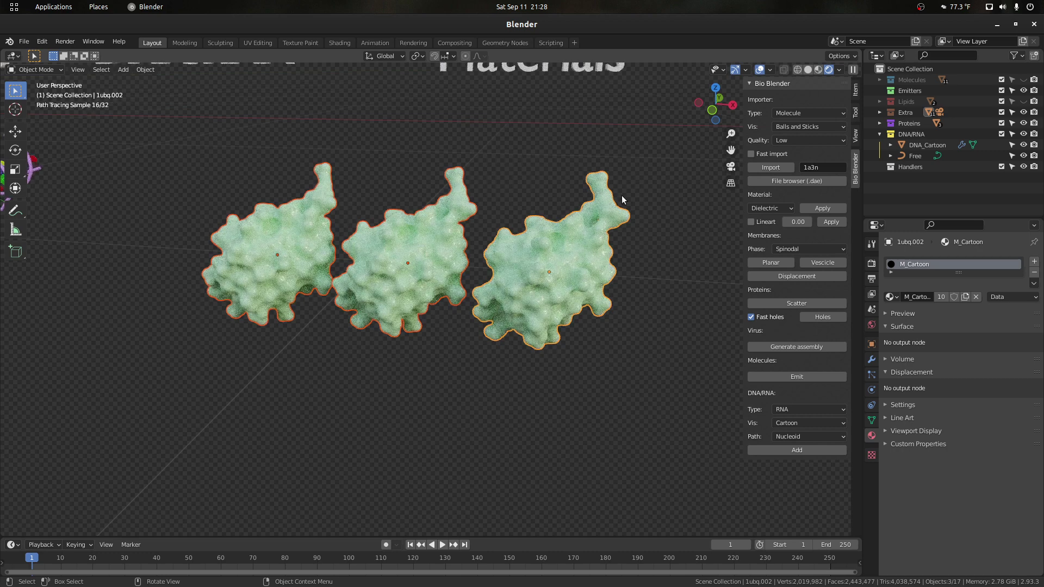
# Apply the Glass material to the three selected 1ubq proteins.
pyautogui.moveTo(644, 346); pyautogui.dragTo(178, 197)
pyautogui.click(789, 208)
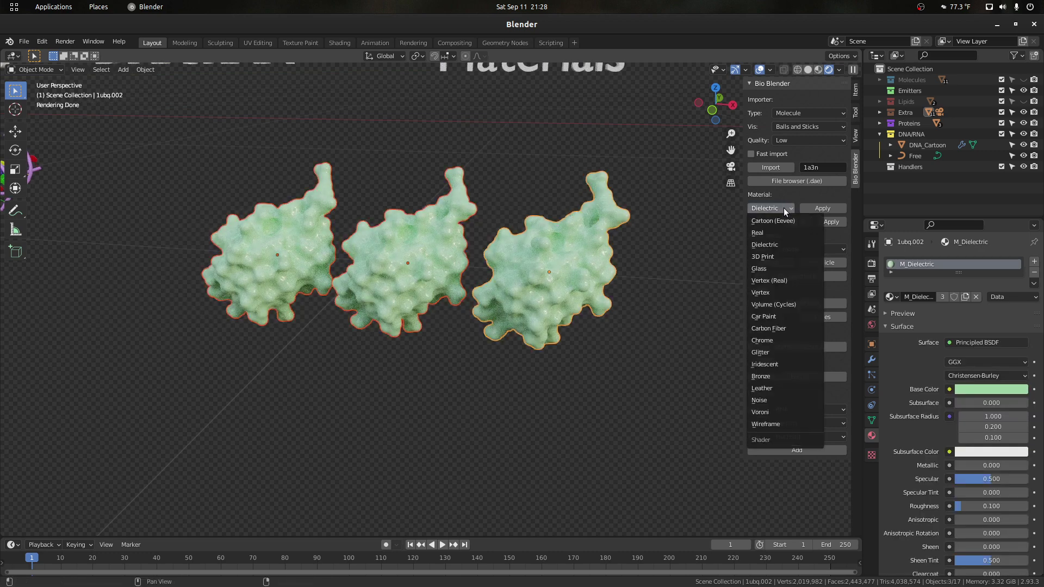
pyautogui.click(769, 268)
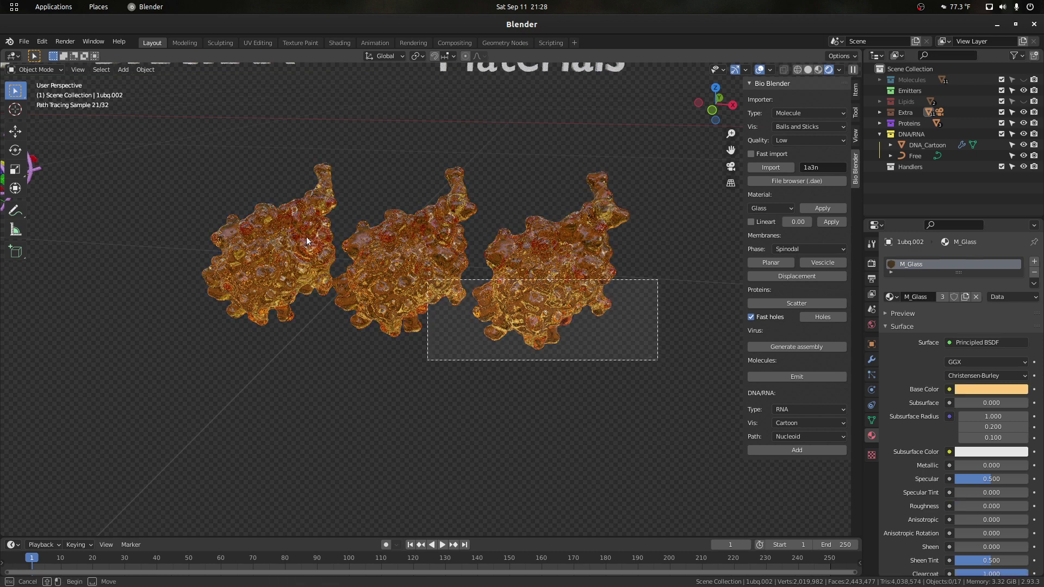
# Apply the 3D Print material to the three 1ubq proteins and inspect its layered surface up close.
pyautogui.click(764, 210)
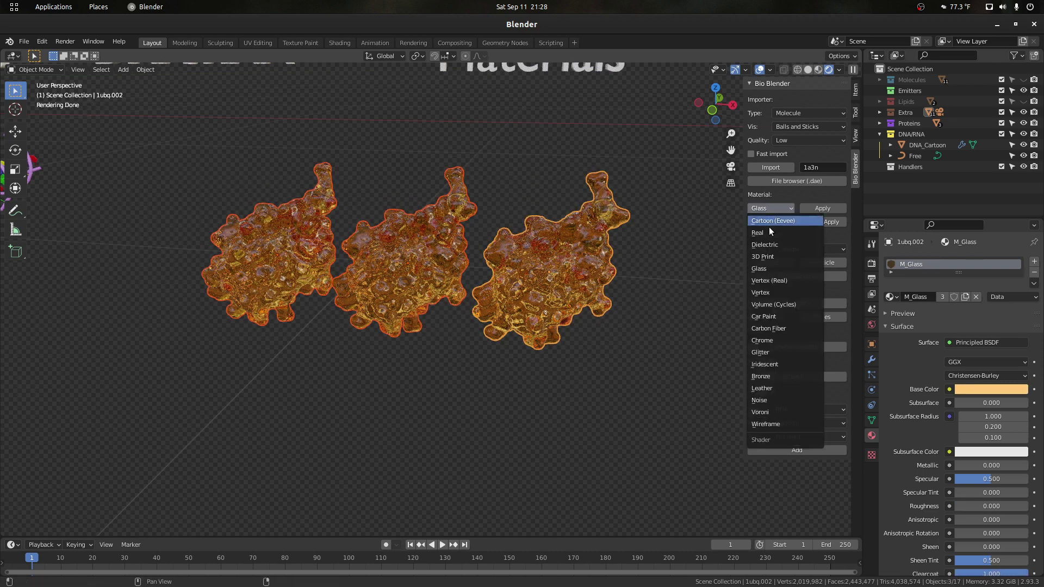
pyautogui.click(761, 256)
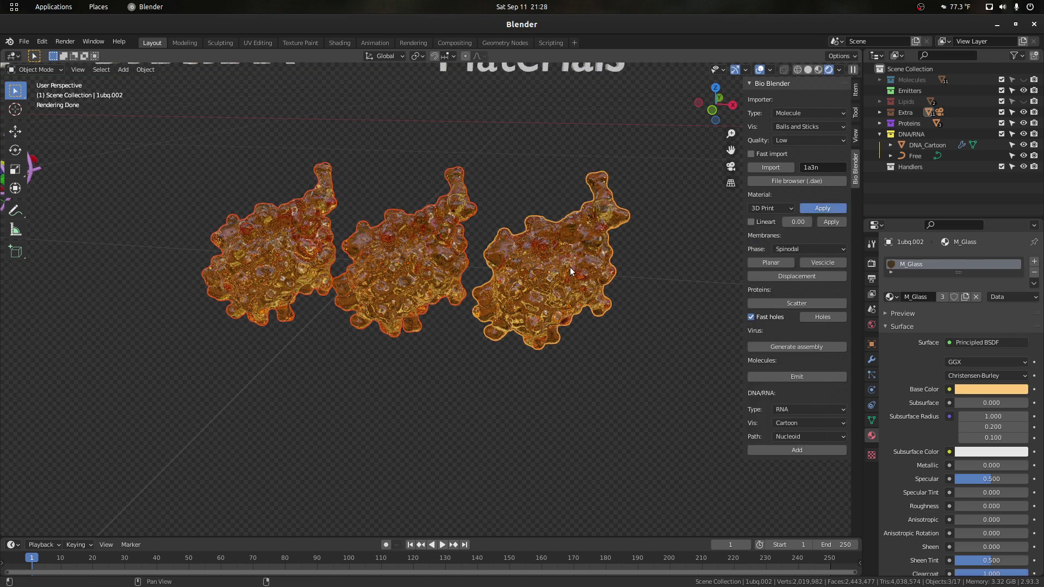
pyautogui.click(815, 208)
pyautogui.scroll(3, 564, 190)
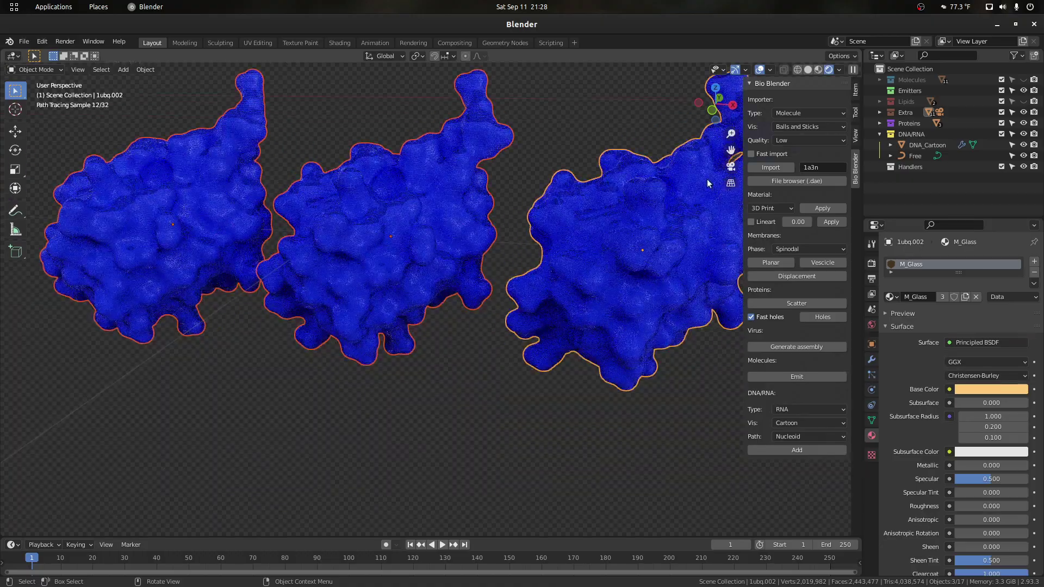
pyautogui.moveTo(730, 150); pyautogui.dragTo(715, 156)
pyautogui.scroll(4, 634, 207)
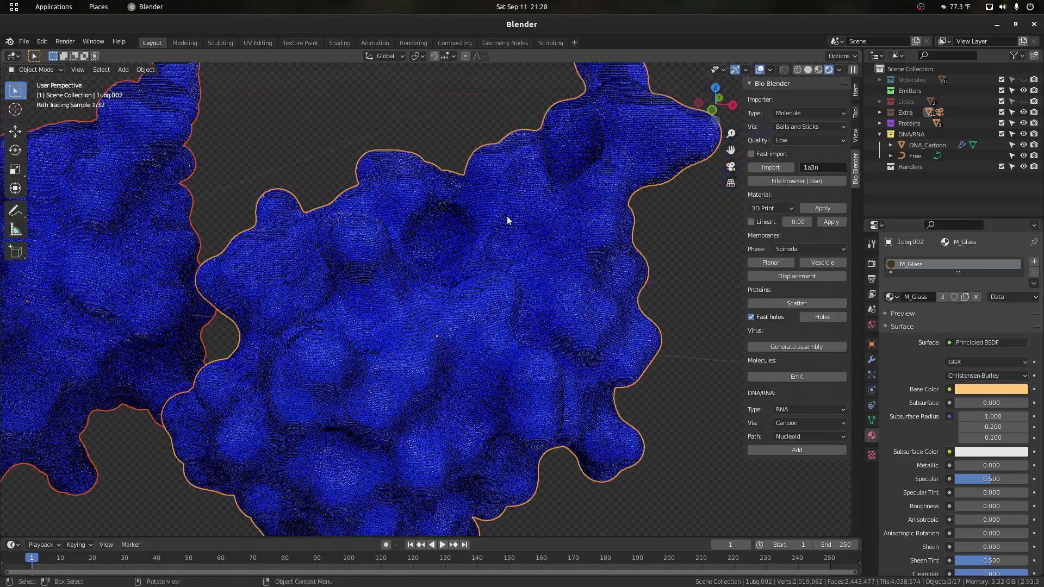
# Examine the 3D Print layer lines on the 1ubq proteins from close up and from farther away.
pyautogui.scroll(-4, 545, 204)
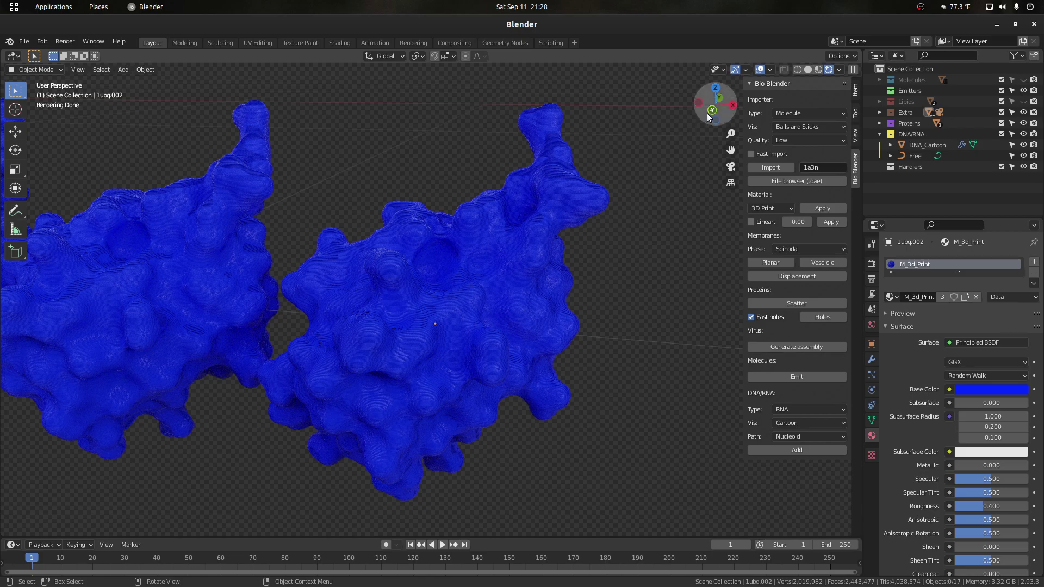
pyautogui.moveTo(708, 118); pyautogui.dragTo(671, 132)
pyautogui.scroll(4, 445, 261)
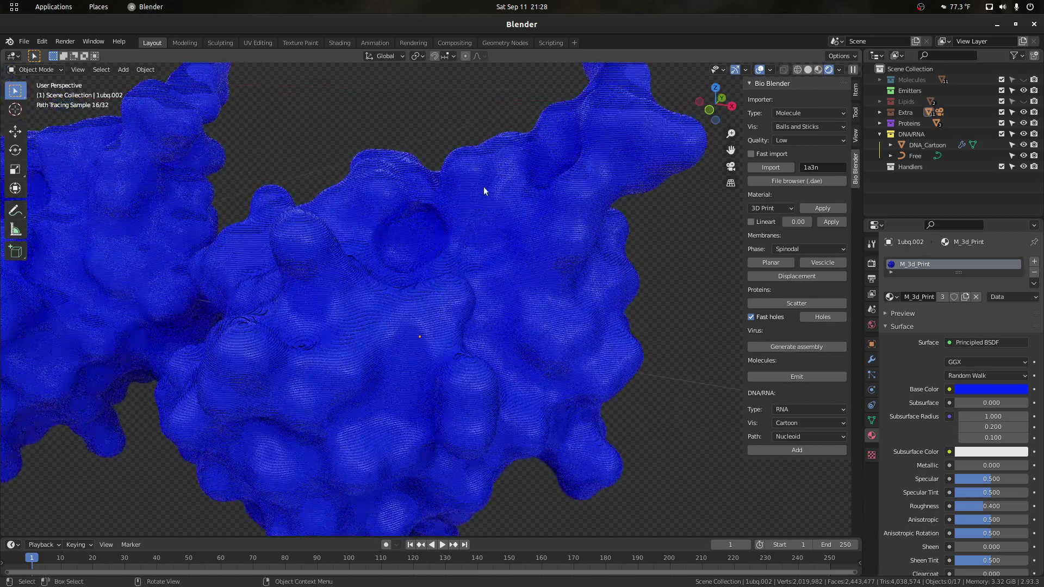
pyautogui.scroll(-2, 519, 193)
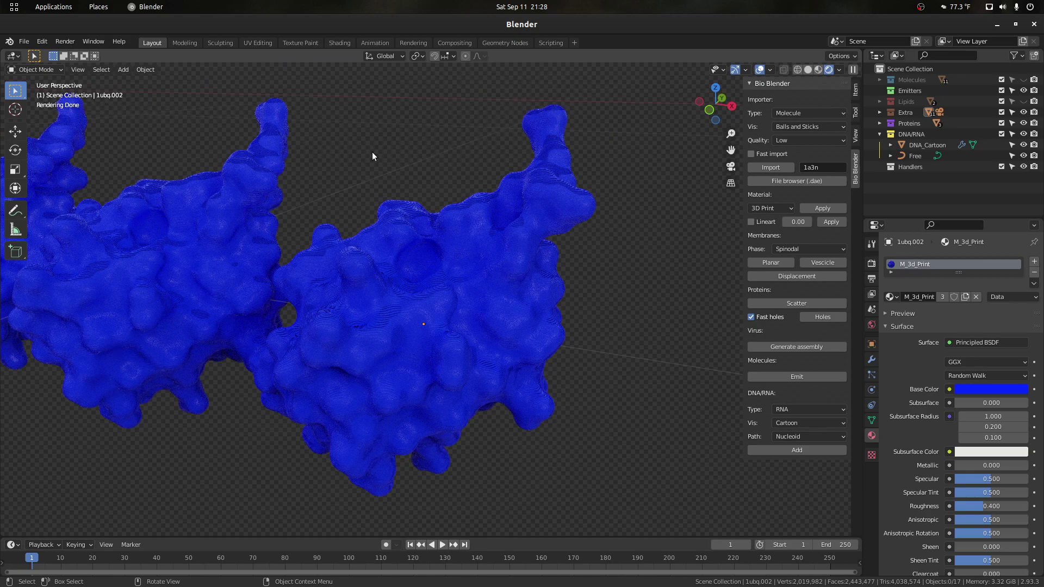
pyautogui.scroll(-1, 521, 103)
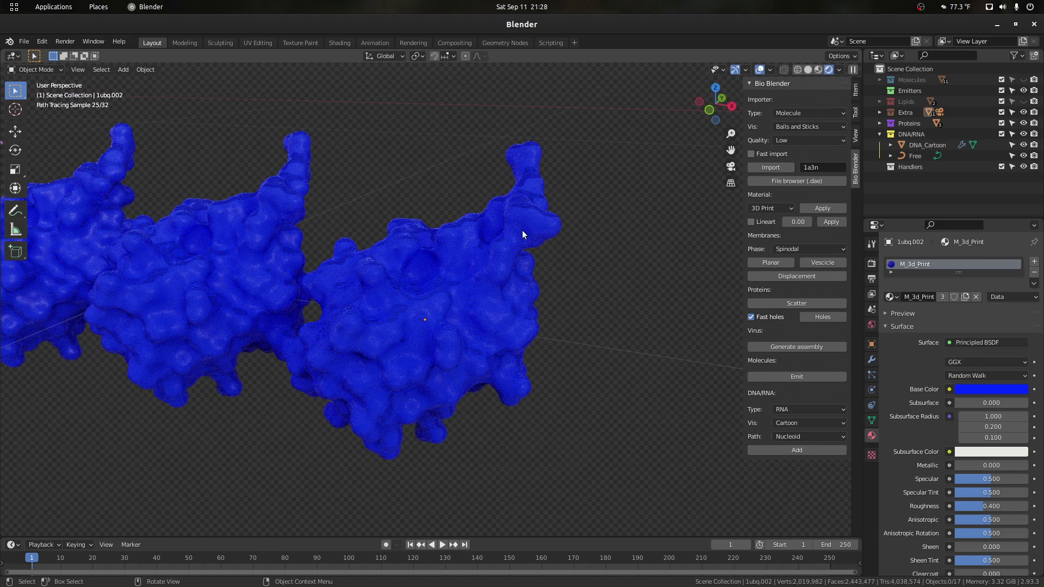
# Rotate the 1ubq.002 protein onto its side and view the direction of its 3D Print layer lines.
pyautogui.click(530, 244)
pyautogui.scroll(3, 524, 321)
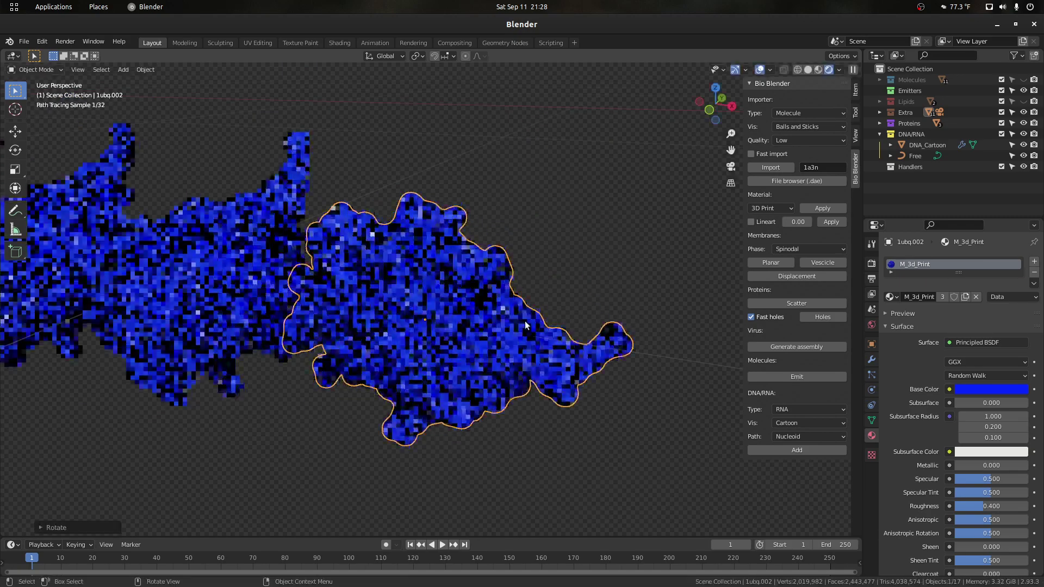
pyautogui.click(584, 230)
pyautogui.scroll(1, 419, 214)
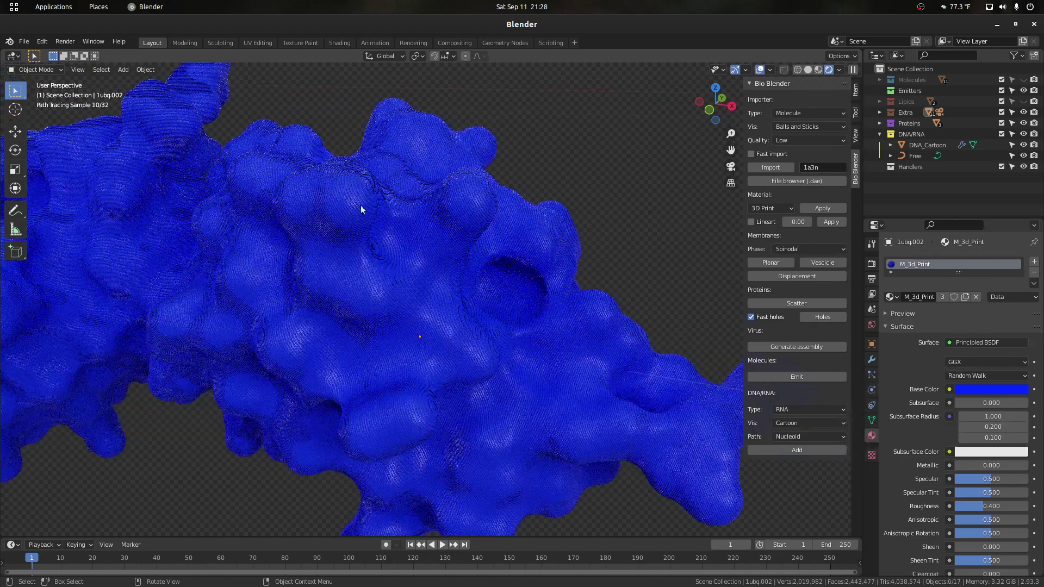
# Apply the rotation transform of the 1ubq.002 protein.
pyautogui.scroll(-2, 457, 193)
pyautogui.click(438, 251)
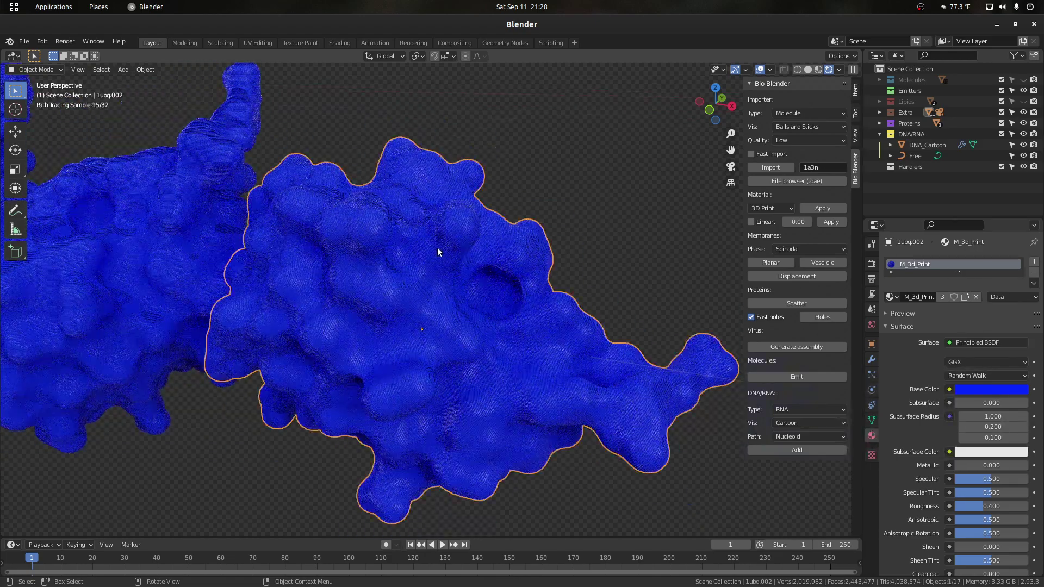
pyautogui.hotkey('ctrl', 'a')
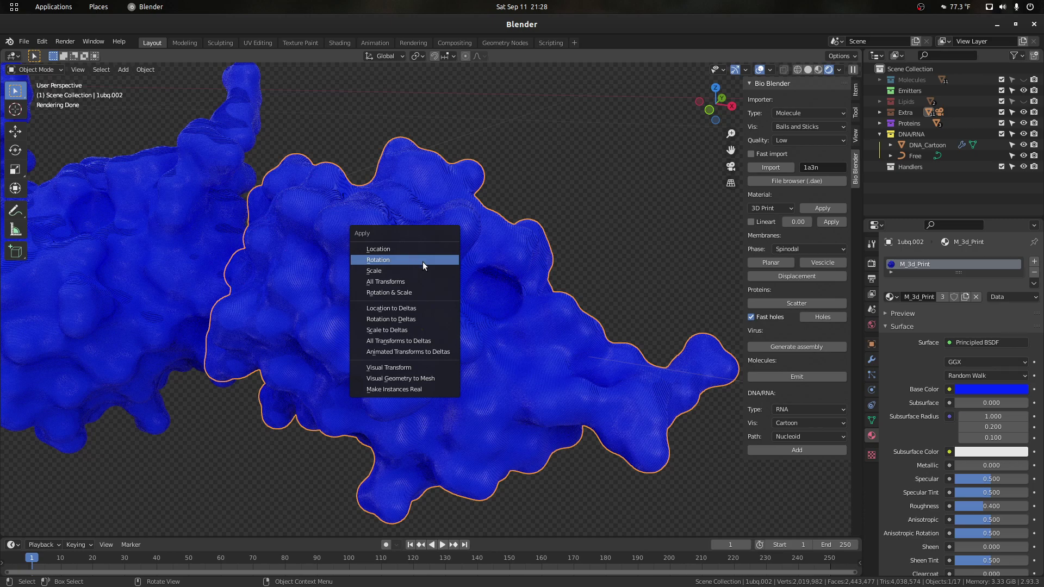
pyautogui.click(423, 260)
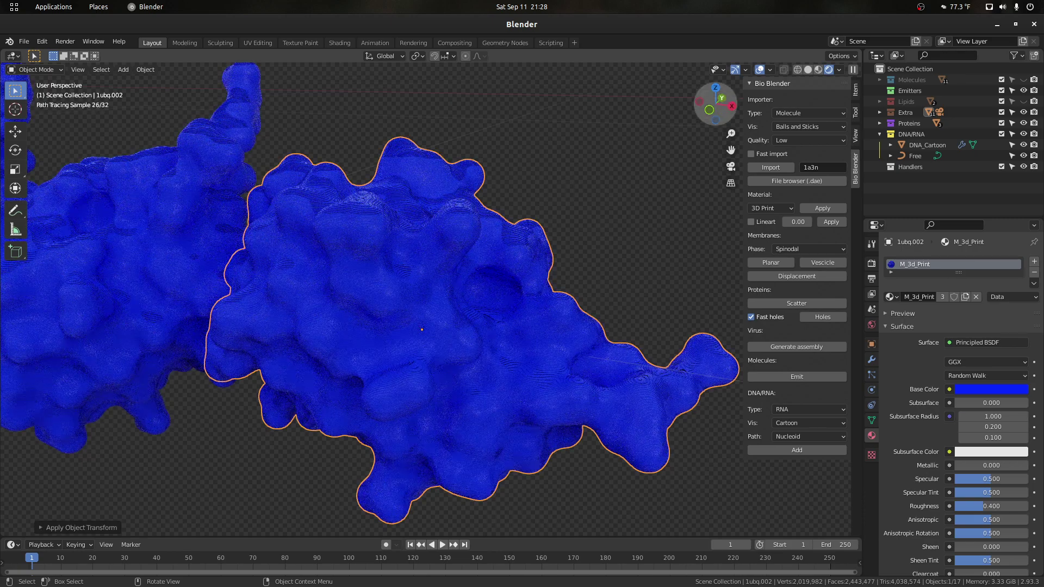
# Examine the layer lines on the rotated 1ubq.002 protein from several angles and distances.
pyautogui.moveTo(714, 103); pyautogui.dragTo(689, 120)
pyautogui.scroll(1, 411, 225)
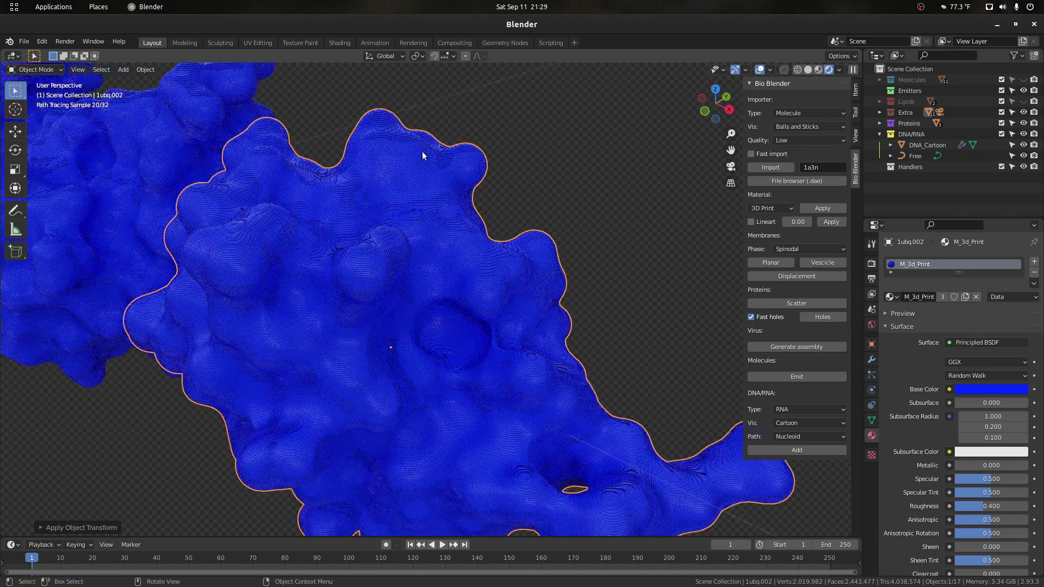
pyautogui.moveTo(501, 165)
pyautogui.mouseDown(button='middle')
pyautogui.moveTo(637, 159)
pyautogui.moveTo(329, 274)
pyautogui.mouseUp(button='middle')
pyautogui.scroll(-2, 447, 215)
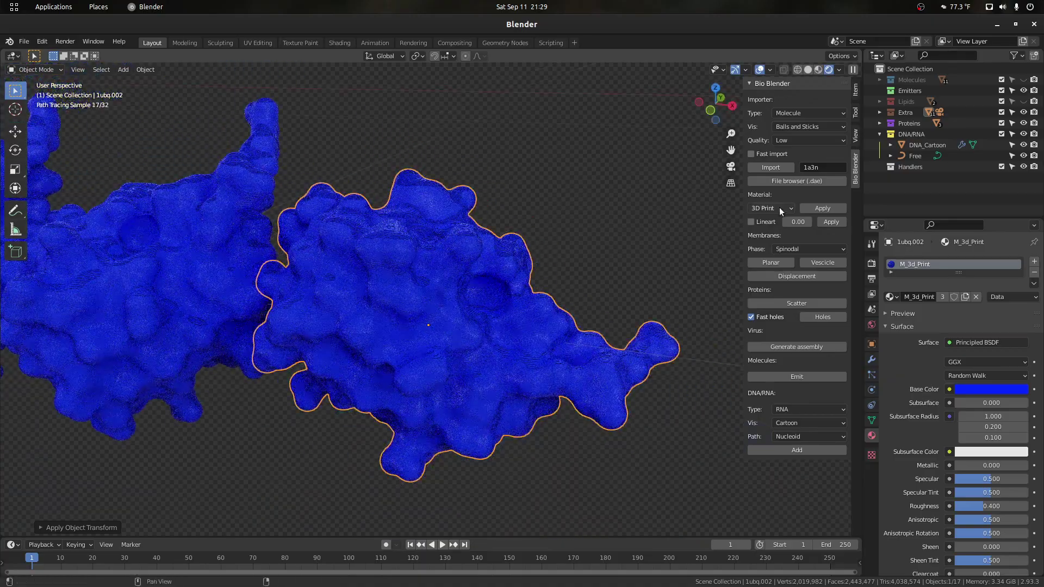
pyautogui.scroll(-2, 561, 229)
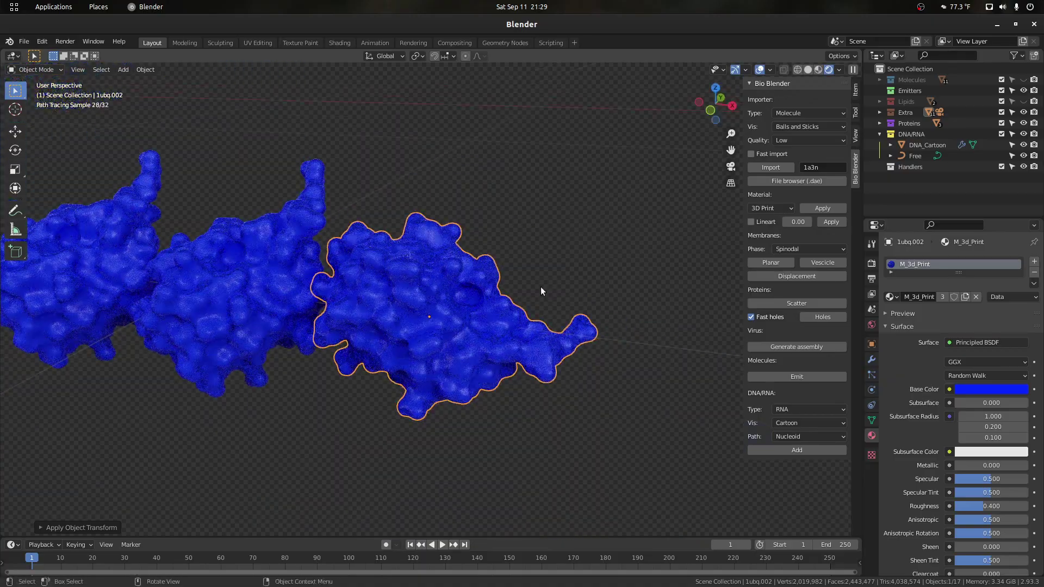
pyautogui.scroll(-2, 532, 288)
pyautogui.scroll(4, 532, 345)
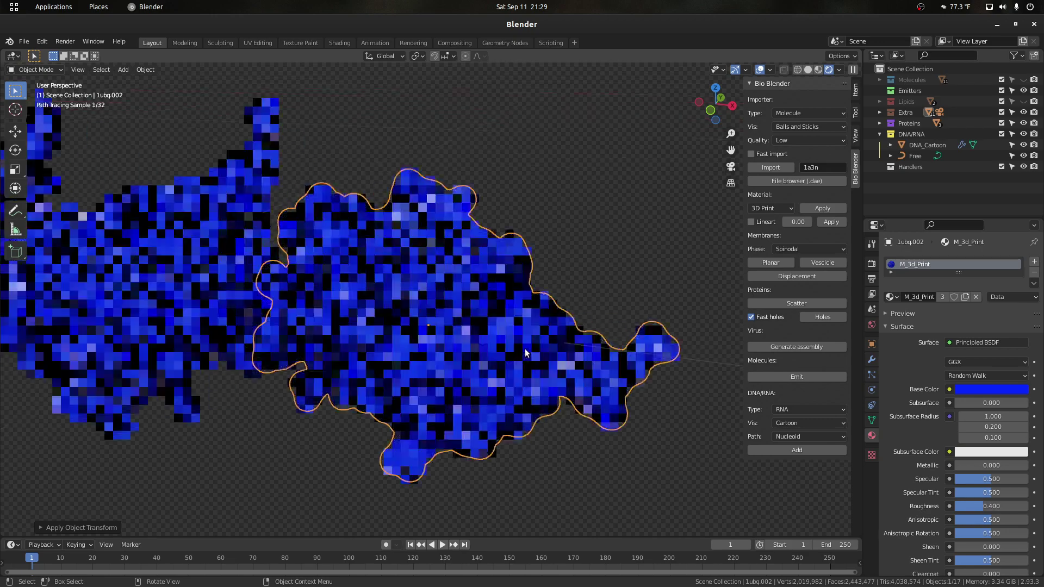
# Delete the 1ubq.002 protein and make the neighbouring 1ubq.001 protein the selected object.
pyautogui.scroll(-2, 540, 407)
pyautogui.press('Delete')
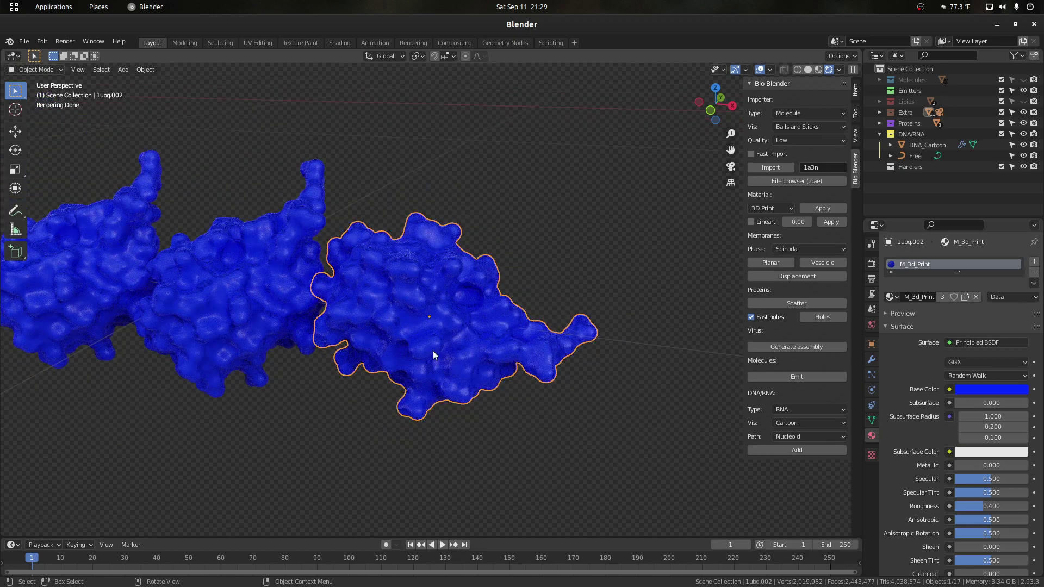
pyautogui.press('KP_Decimal')
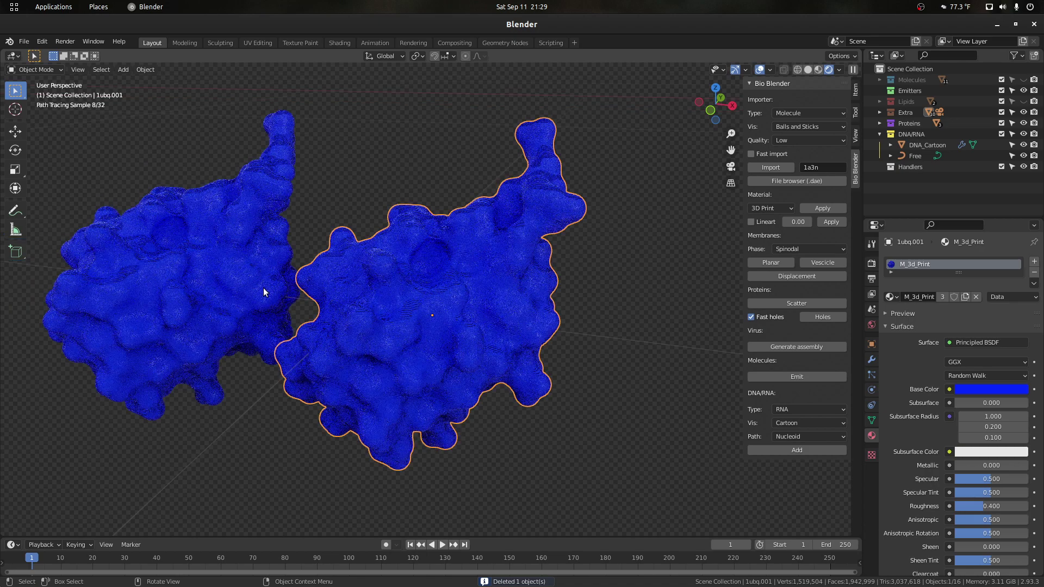
pyautogui.scroll(1, 619, 393)
# Apply the Carbon Fiber material to the 1ubq.001 protein.
pyautogui.click(773, 206)
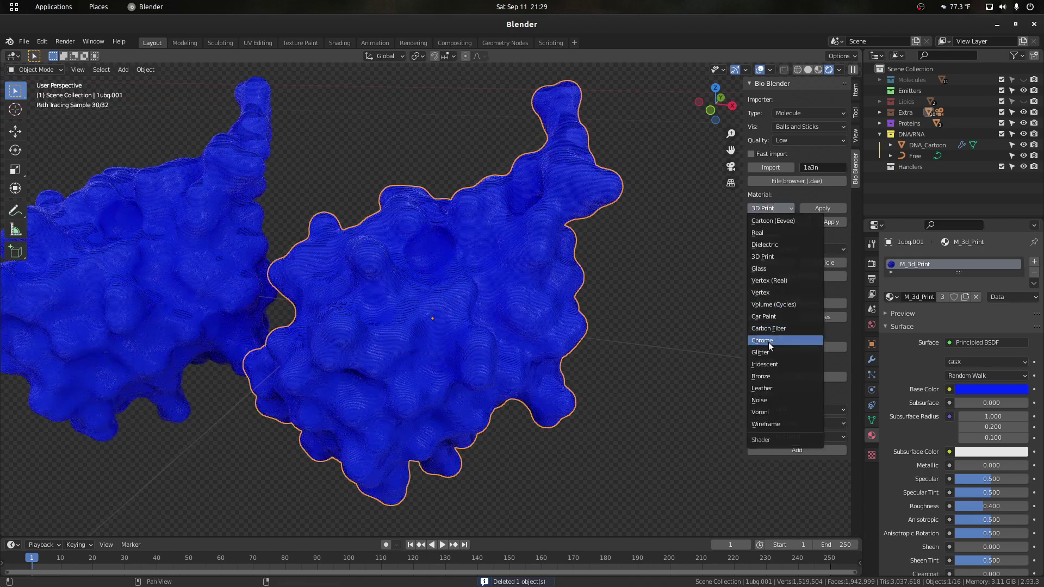
pyautogui.click(780, 330)
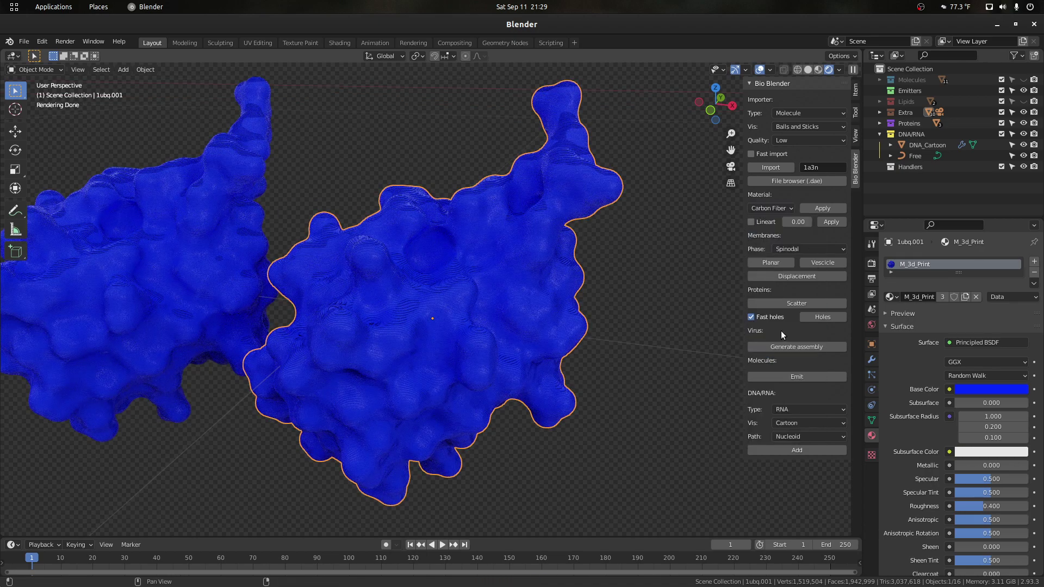
pyautogui.click(816, 209)
pyautogui.scroll(2, 530, 263)
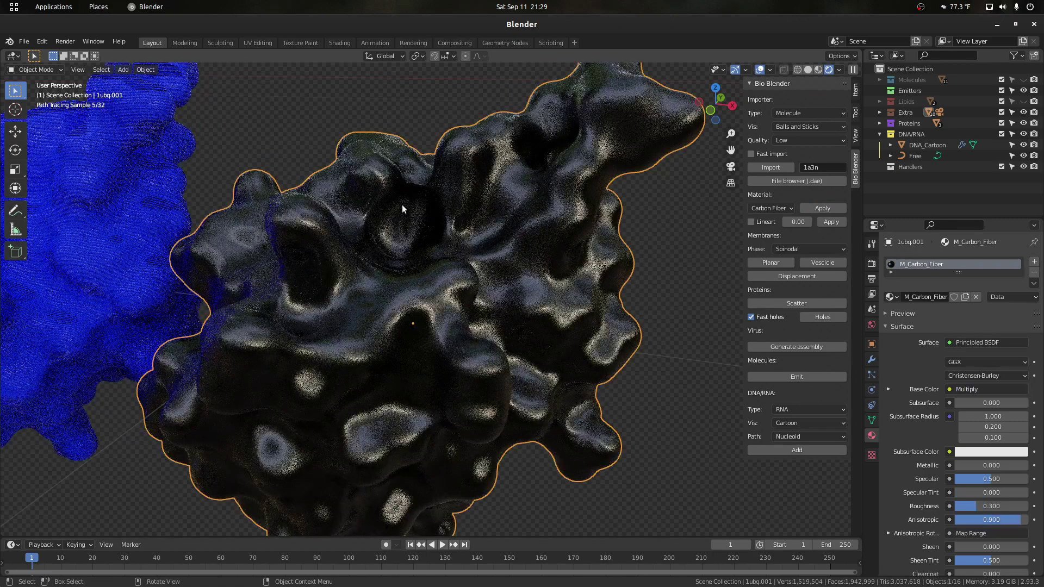
pyautogui.scroll(-1, 461, 230)
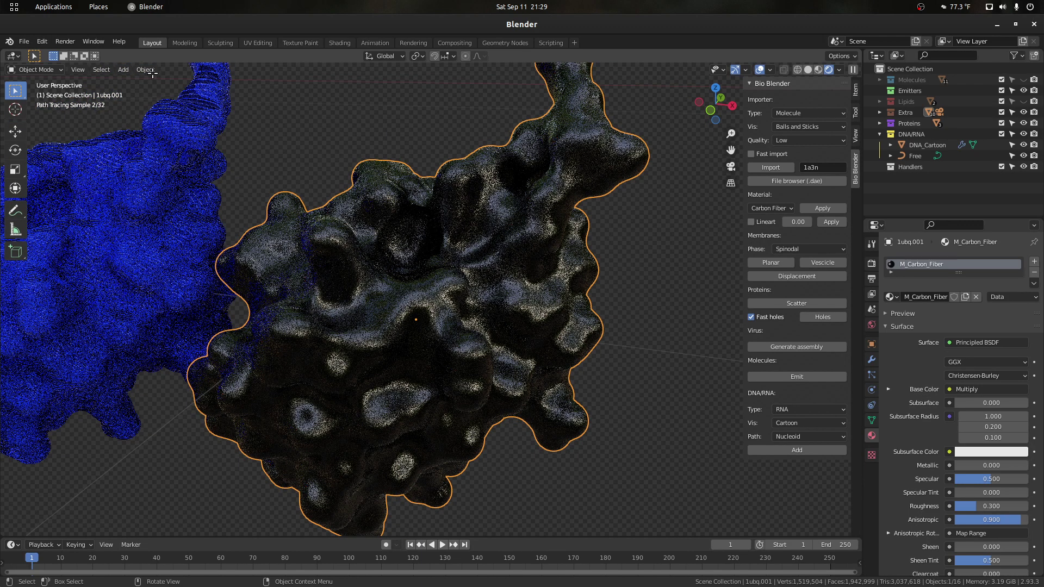
# Try to unwrap the 1ubq.001 mesh with Smart UV Project at the default settings, and check the carbon fiber surface.
pyautogui.press('Tab')
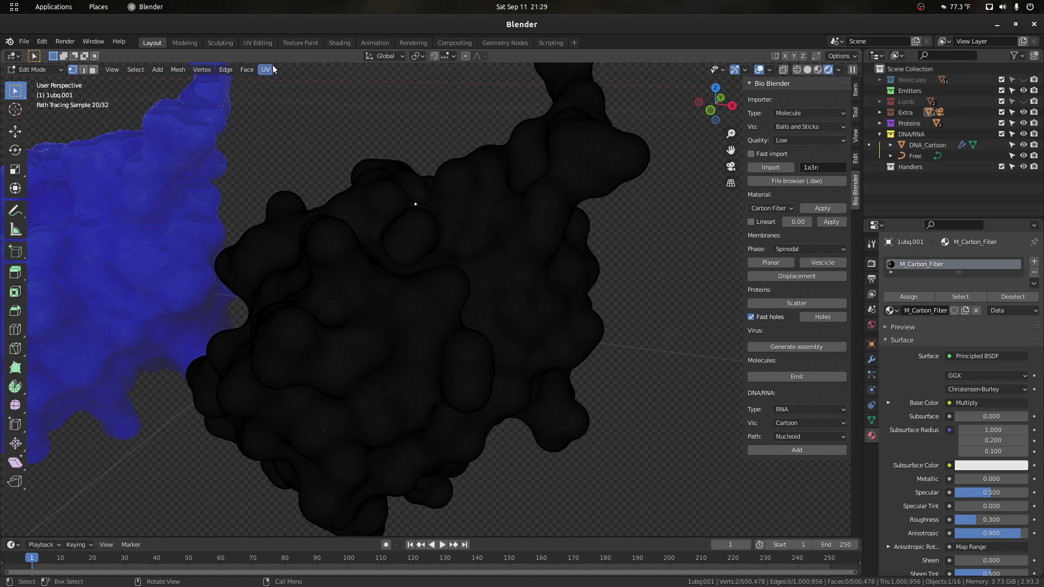
pyautogui.click(271, 69)
pyautogui.click(279, 97)
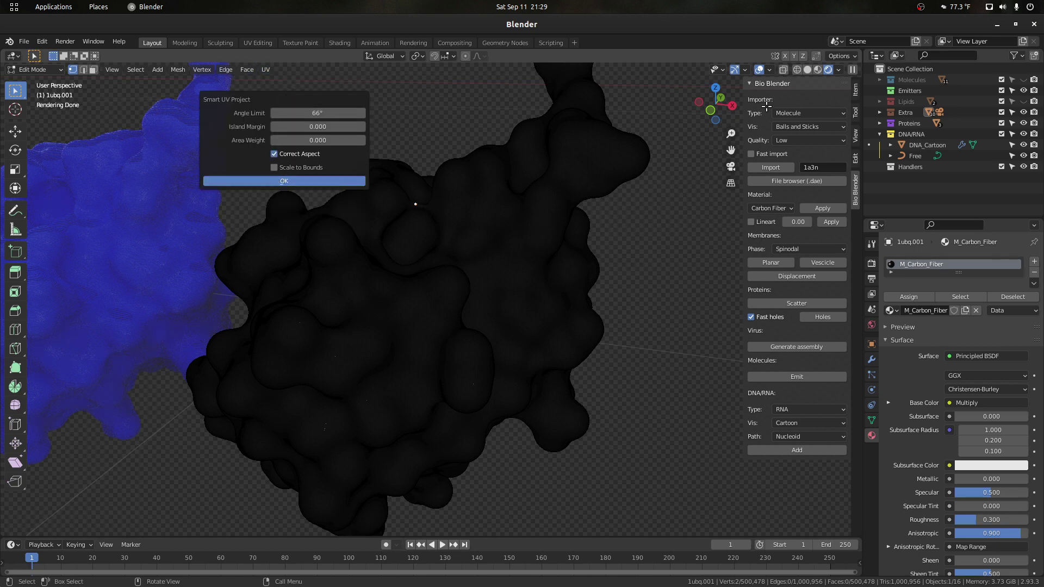
pyautogui.press('Return')
pyautogui.scroll(8, 601, 231)
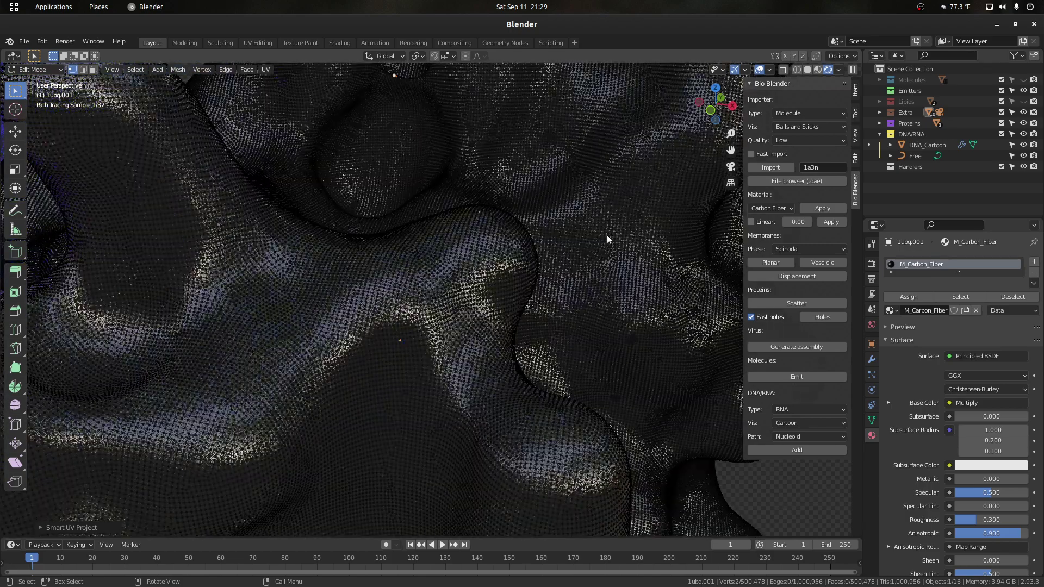
pyautogui.press('Tab')
pyautogui.scroll(-6, 554, 232)
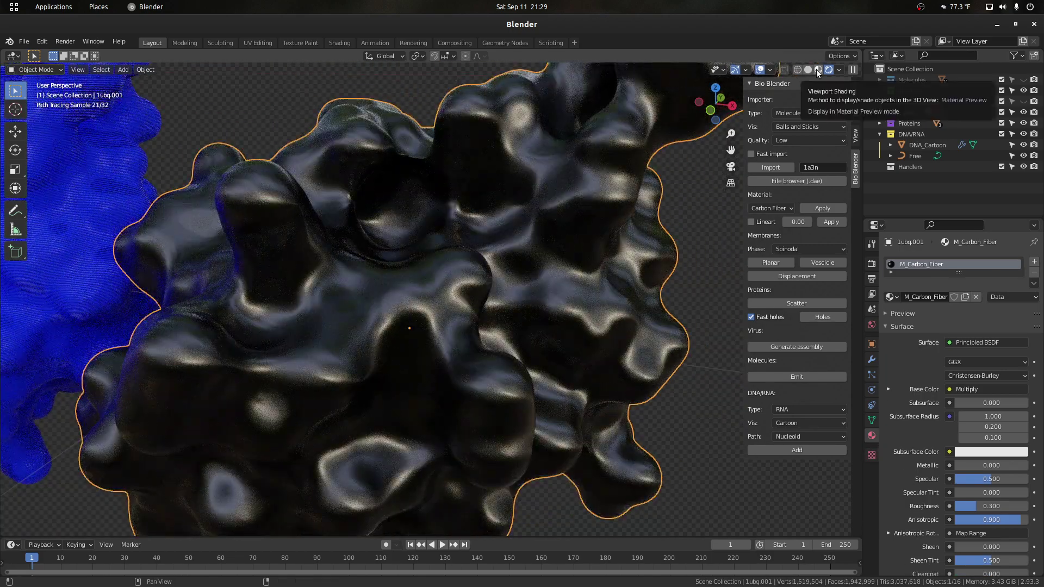
pyautogui.scroll(-3, 598, 199)
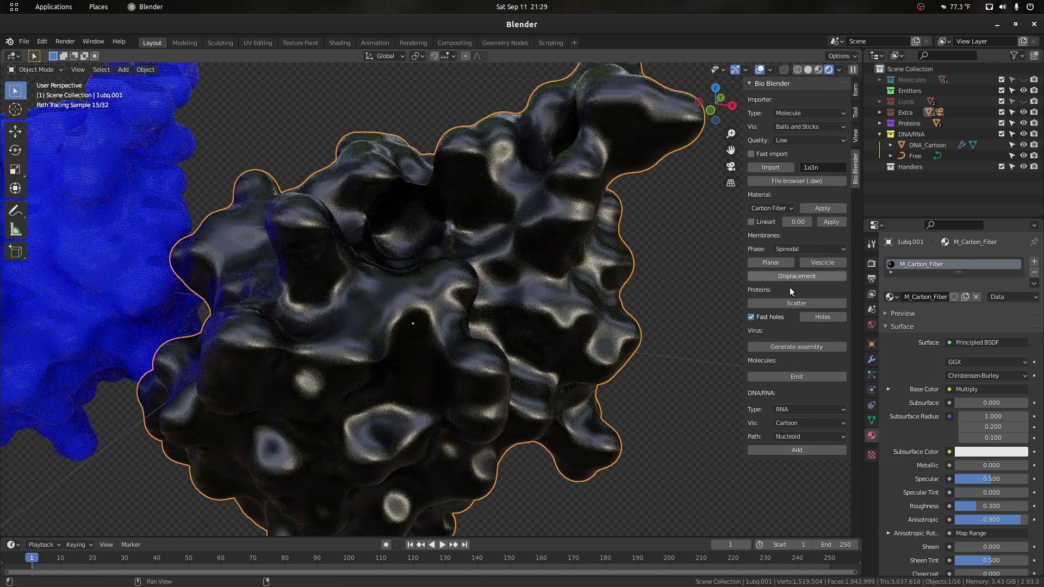
pyautogui.scroll(2, 429, 201)
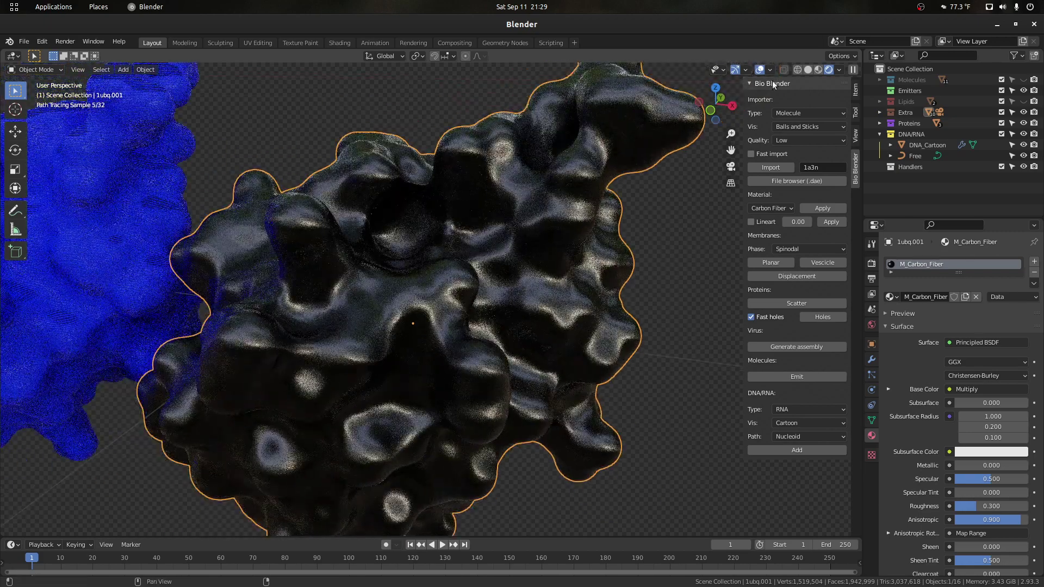
# Switch the viewport to Material Preview shading and look closely at the carbon fiber surface.
pyautogui.click(820, 69)
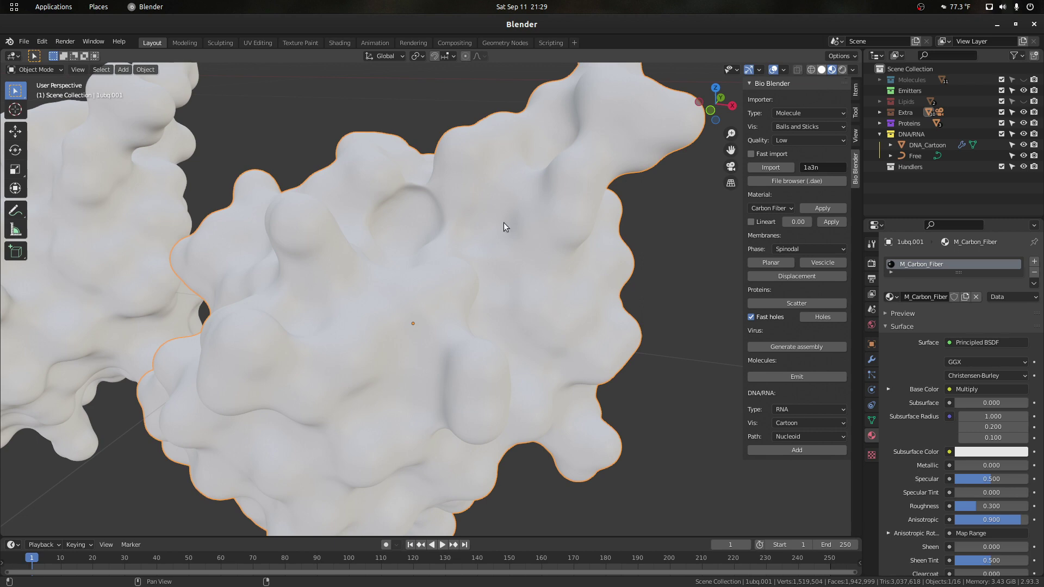
pyautogui.scroll(3, 452, 256)
pyautogui.scroll(-2, 451, 263)
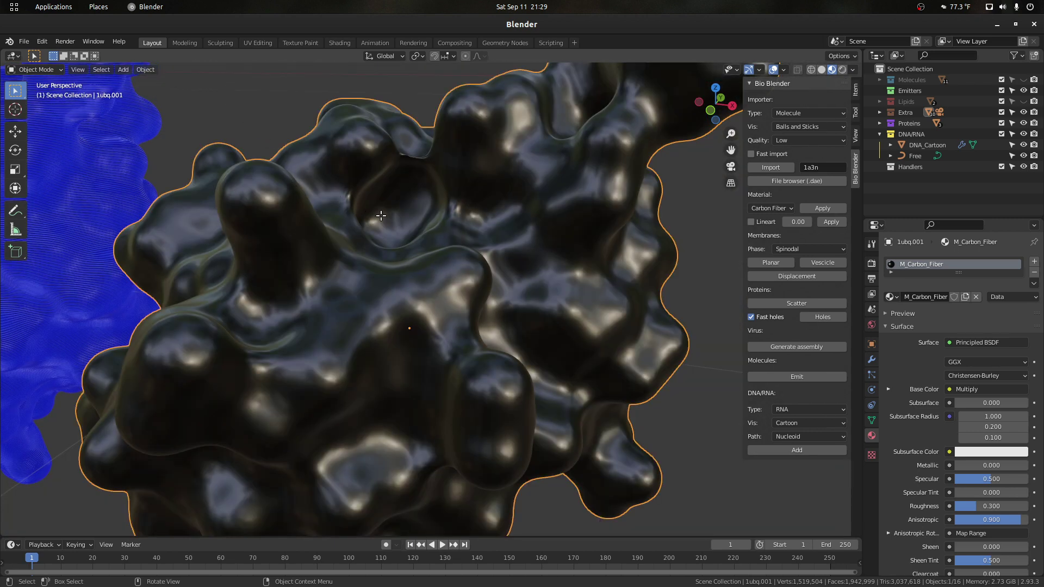
# Unwrap the entire 1ubq.001 mesh with Smart UV Project, return to Object Mode, and deselect the protein to view the weave.
pyautogui.press('Tab')
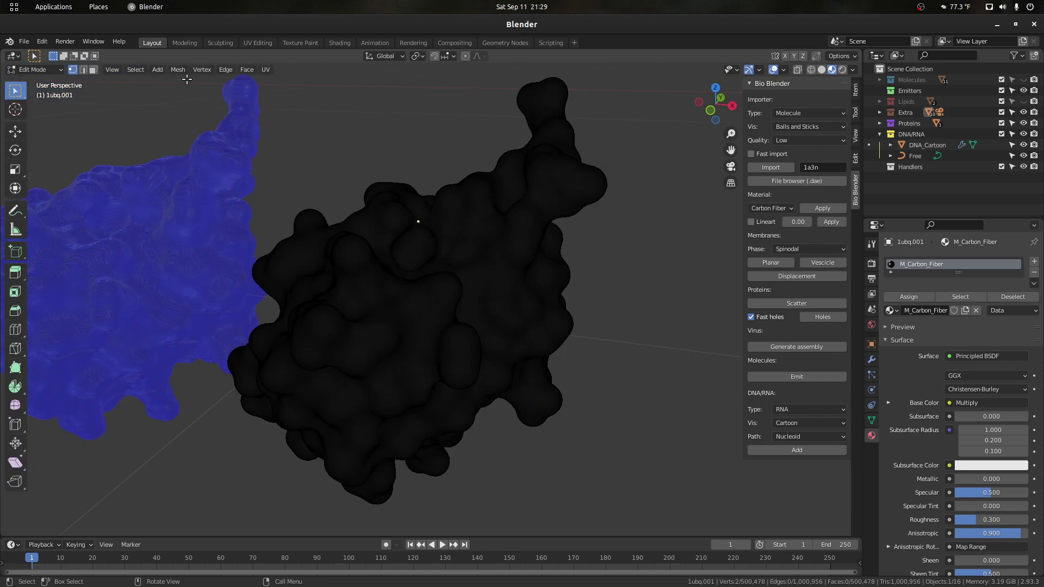
pyautogui.scroll(2, 454, 170)
pyautogui.press('a')
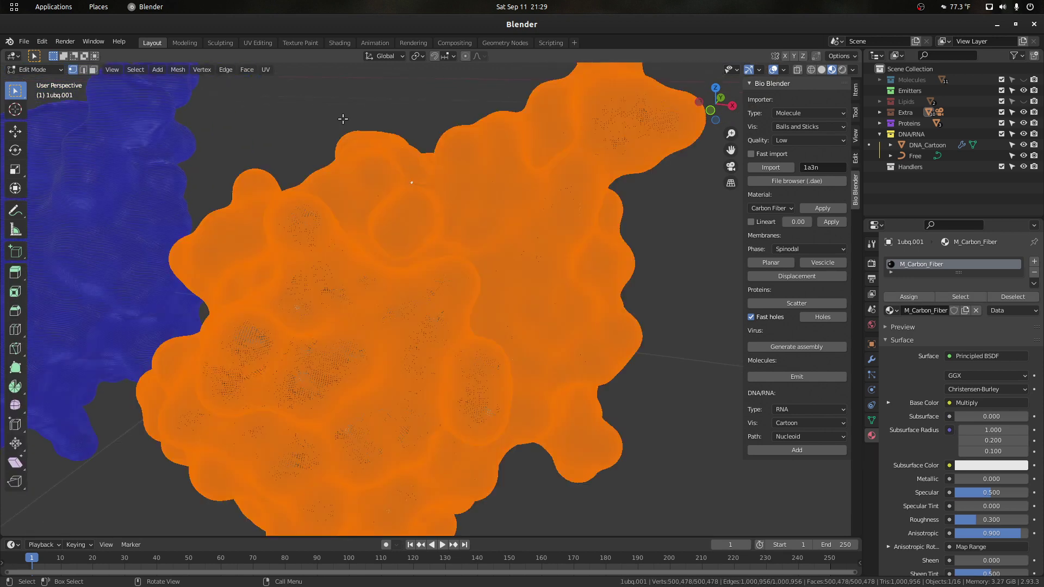
pyautogui.click(265, 69)
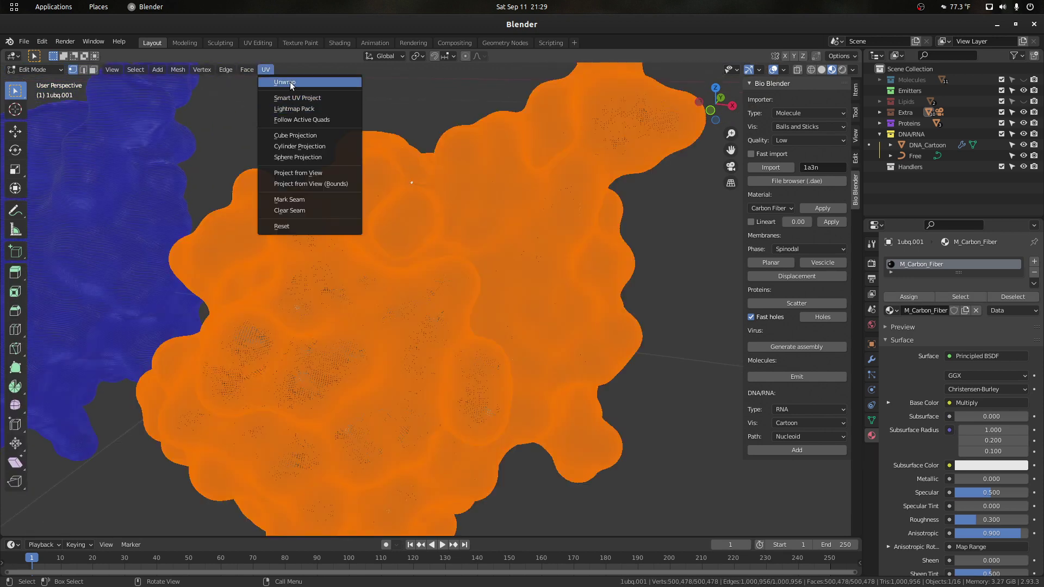
pyautogui.click(298, 99)
pyautogui.click(293, 183)
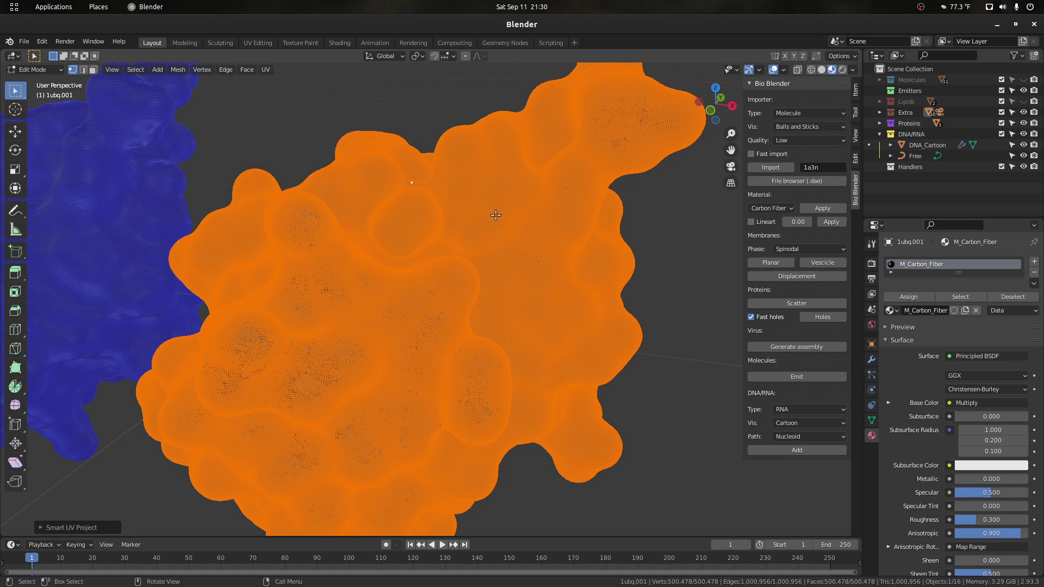
pyautogui.scroll(1, 510, 230)
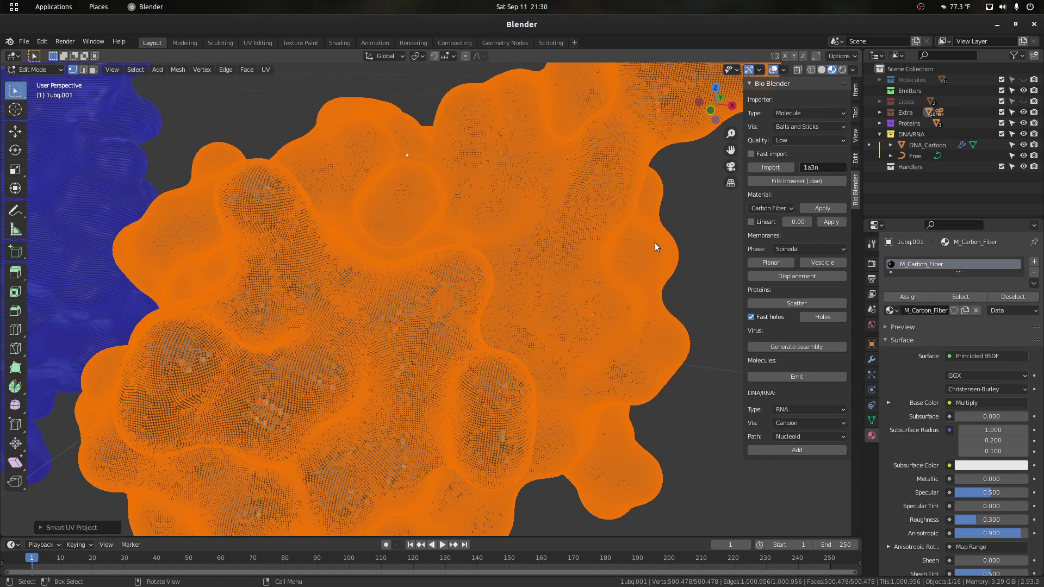
pyautogui.press('Tab')
pyautogui.click(710, 158)
pyautogui.scroll(-1, 710, 158)
pyautogui.scroll(4, 566, 205)
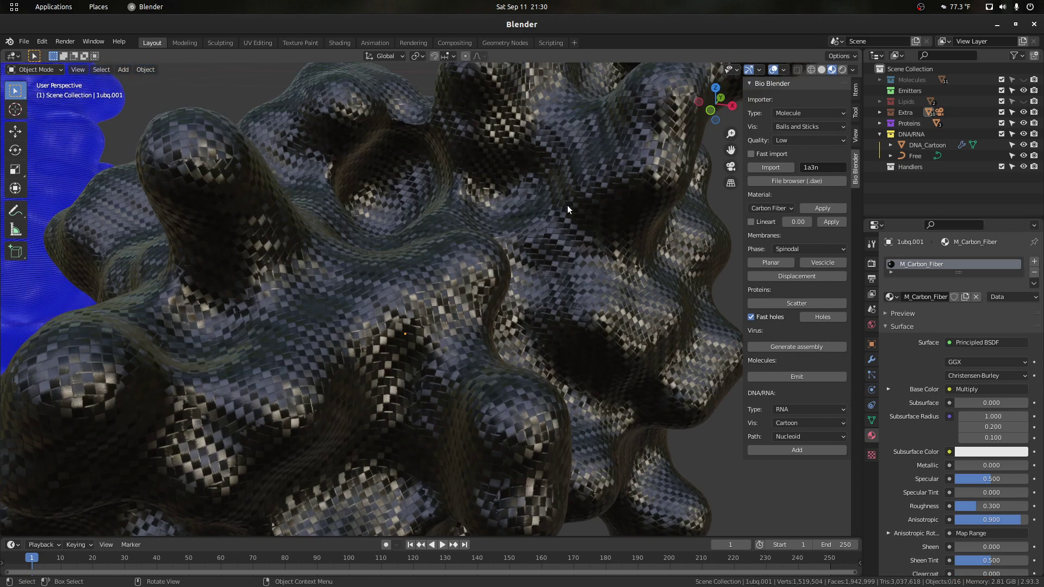
# Switch the viewport to Rendered shading and view the carbon fiber weave on the protein.
pyautogui.moveTo(713, 99)
pyautogui.mouseDown()
pyautogui.moveTo(709, 82)
pyautogui.moveTo(610, 167)
pyautogui.moveTo(723, 106)
pyautogui.mouseUp()
pyautogui.scroll(1, 723, 105)
pyautogui.click(842, 69)
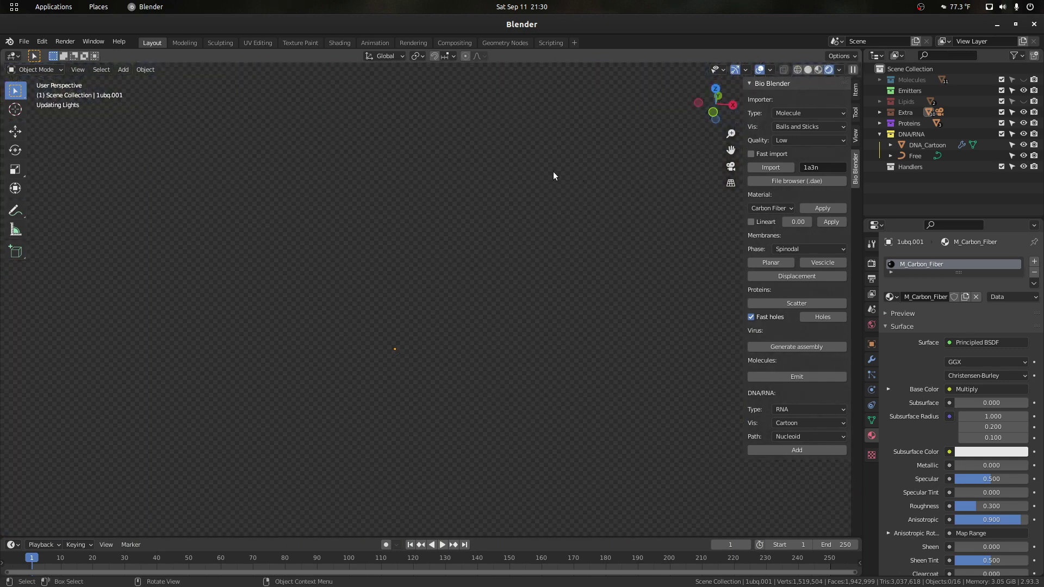
pyautogui.scroll(-5, 393, 201)
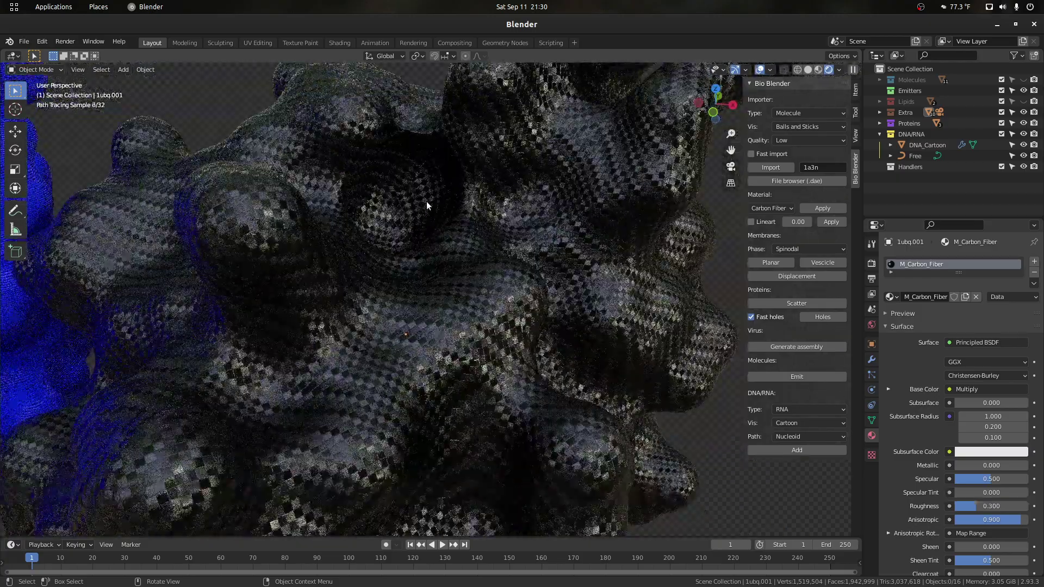
# Examine the rendered carbon fiber weave on the 1ubq.001 protein up close and from farther away.
pyautogui.scroll(-3, 426, 201)
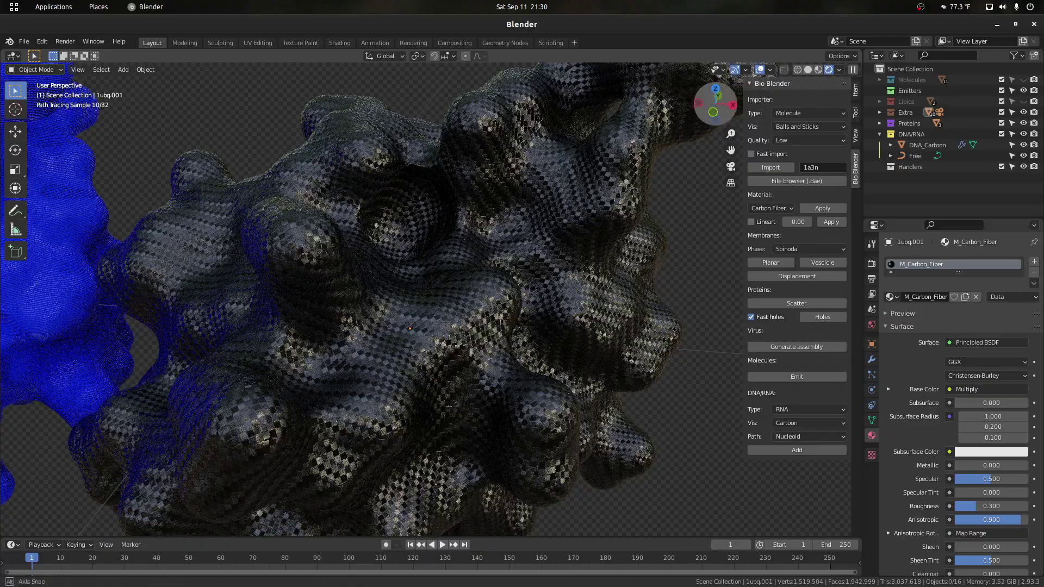
pyautogui.scroll(5, 519, 203)
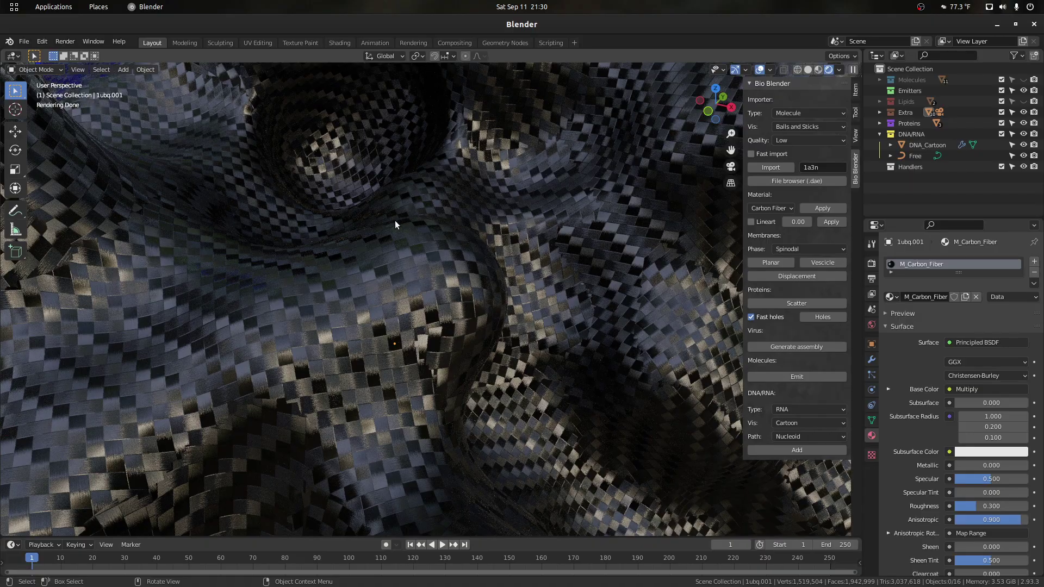
pyautogui.scroll(-8, 375, 206)
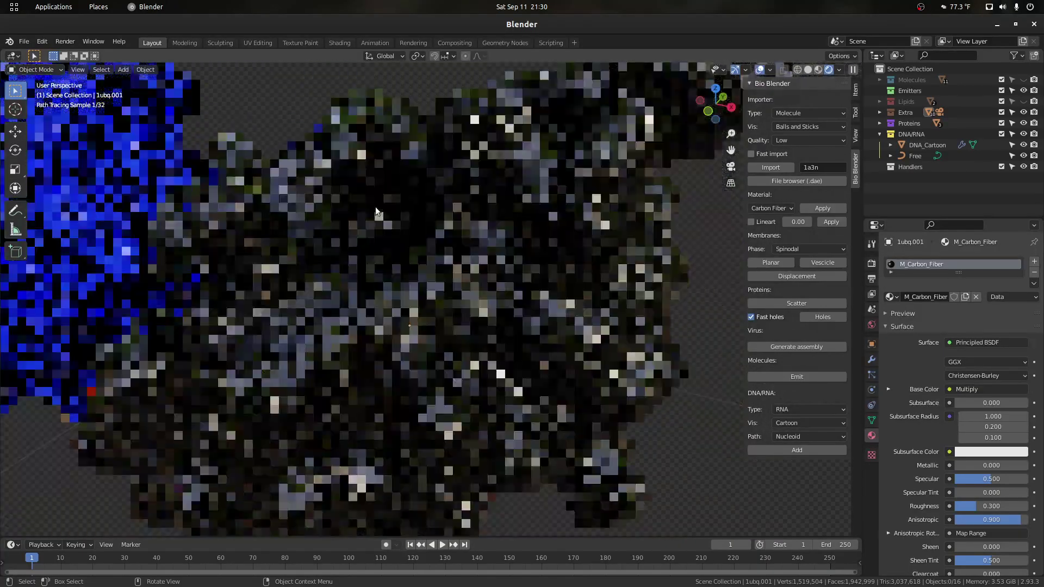
pyautogui.scroll(-4, 422, 222)
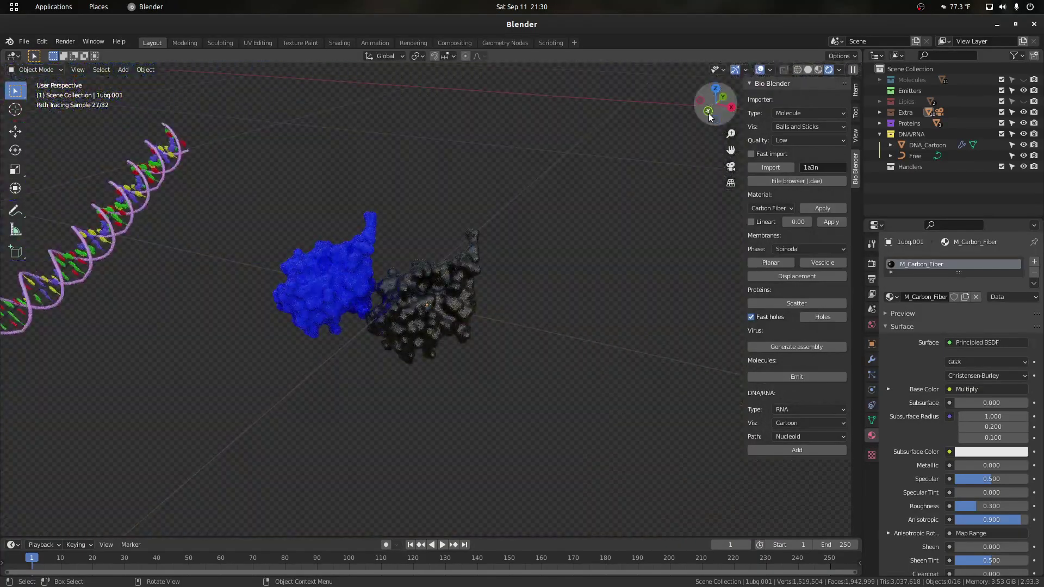
# Switch the viewport to Solid shading and view the labelled demo sections from Proteins to Materials.
pyautogui.moveTo(709, 109); pyautogui.dragTo(694, 110)
pyautogui.click(808, 69)
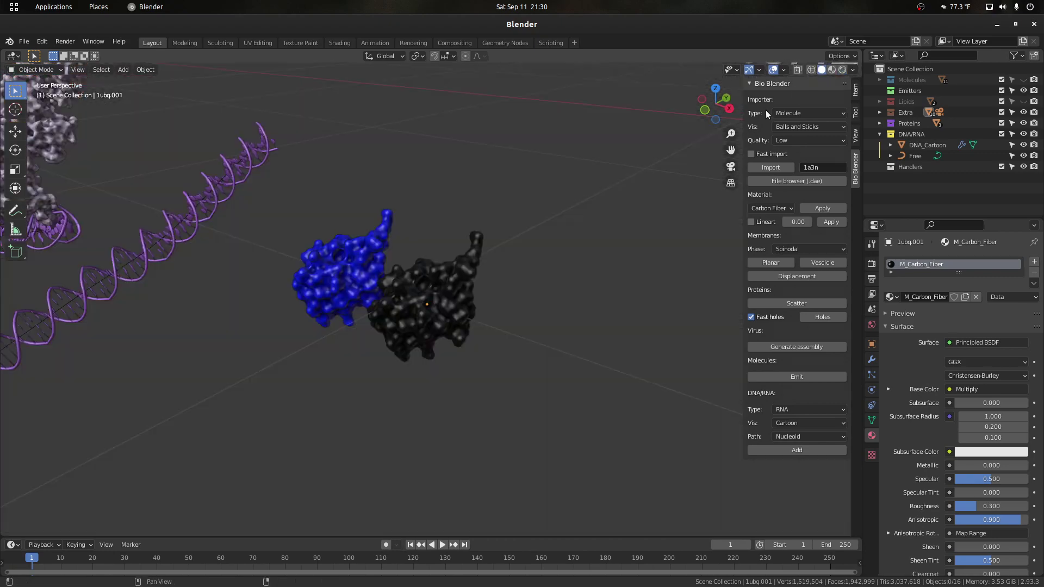
pyautogui.scroll(-6, 546, 239)
pyautogui.scroll(-3, 546, 244)
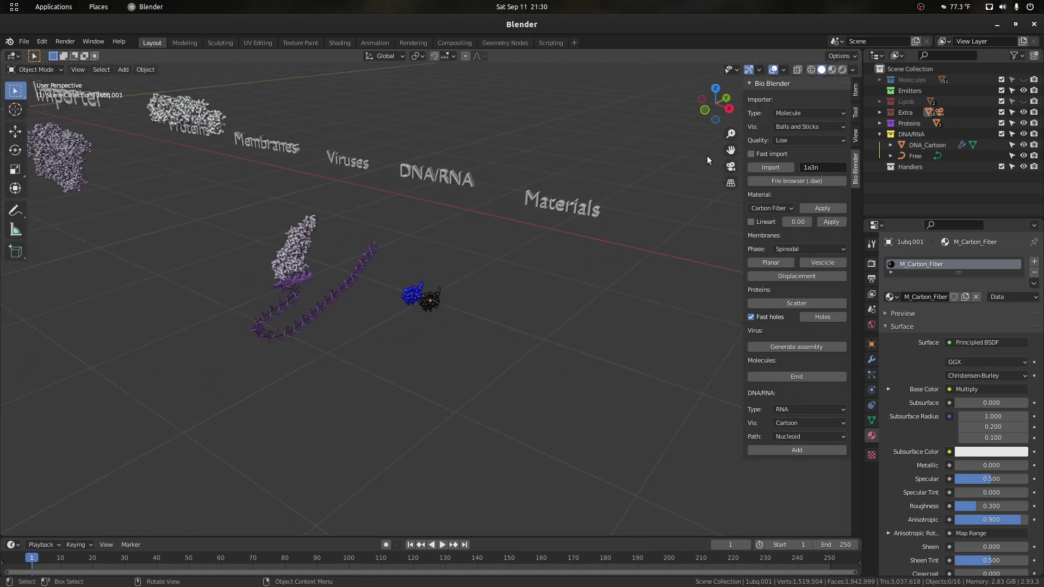
pyautogui.moveTo(708, 110); pyautogui.dragTo(741, 96)
pyautogui.moveTo(699, 169); pyautogui.dragTo(697, 171)
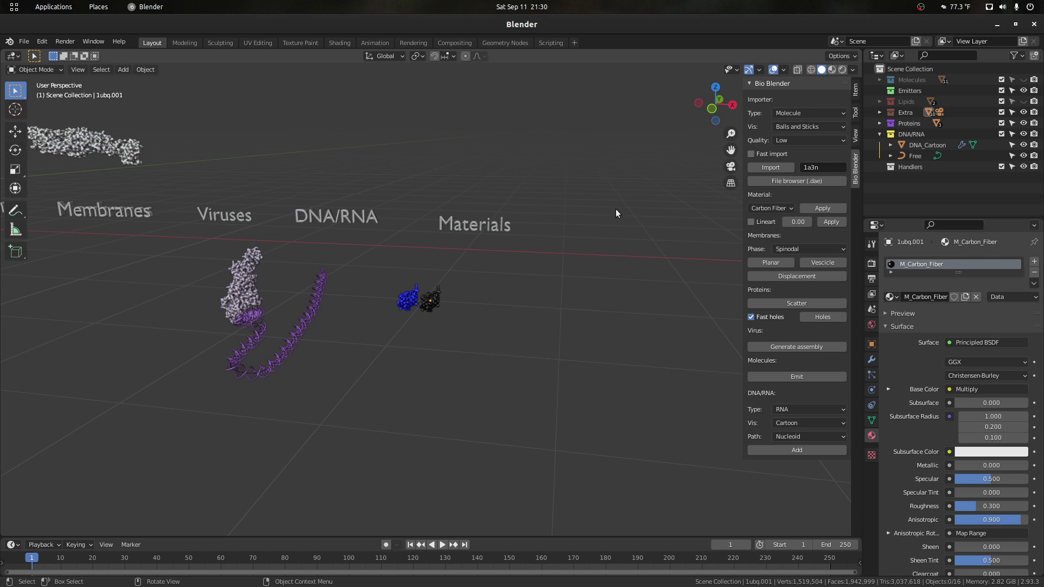
pyautogui.scroll(-2, 555, 352)
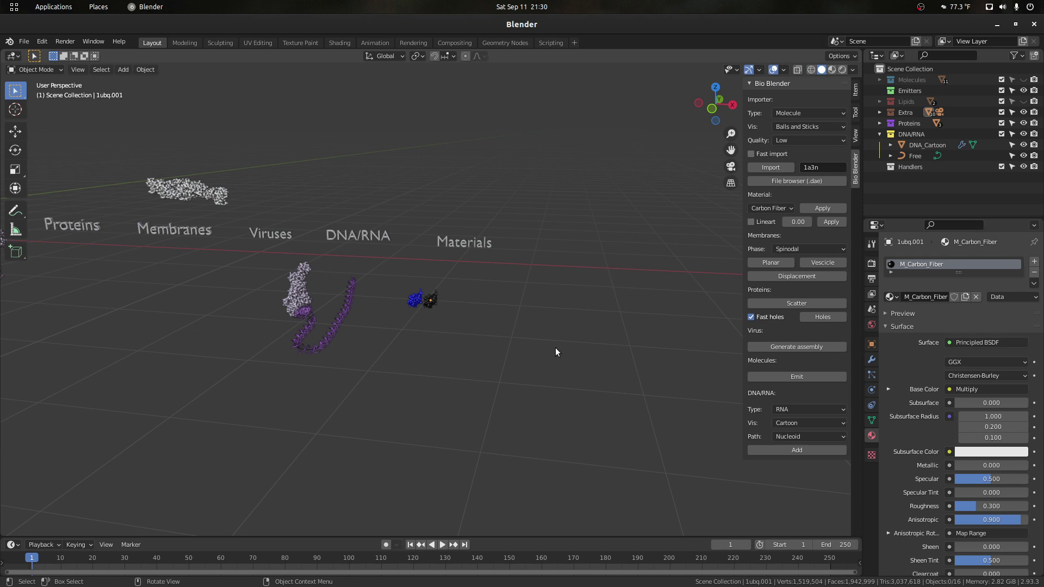
pyautogui.moveTo(552, 342)
pyautogui.mouseDown(button='middle')
pyautogui.moveTo(491, 333)
pyautogui.moveTo(548, 349)
pyautogui.mouseUp(button='middle')
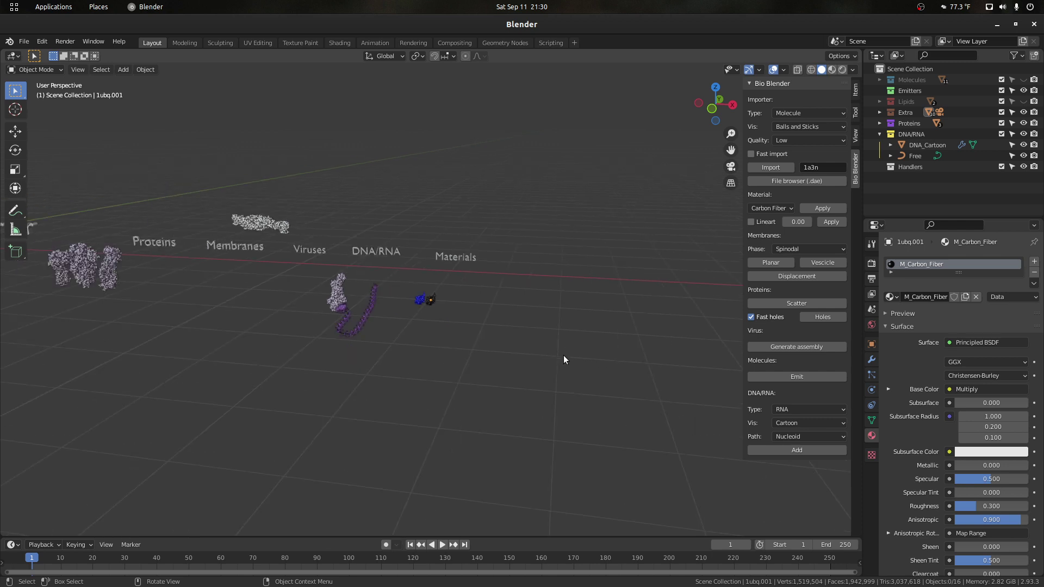
pyautogui.scroll(3, 563, 355)
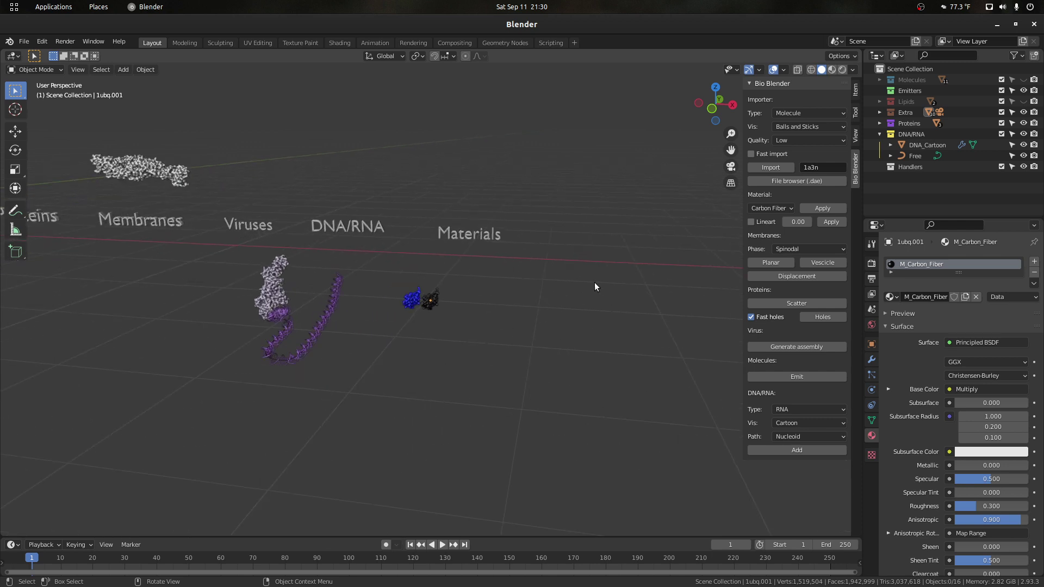
# Minimize Blender, switch to the Files manager, and open the showcase folder on the Desktop.
pyautogui.click(997, 25)
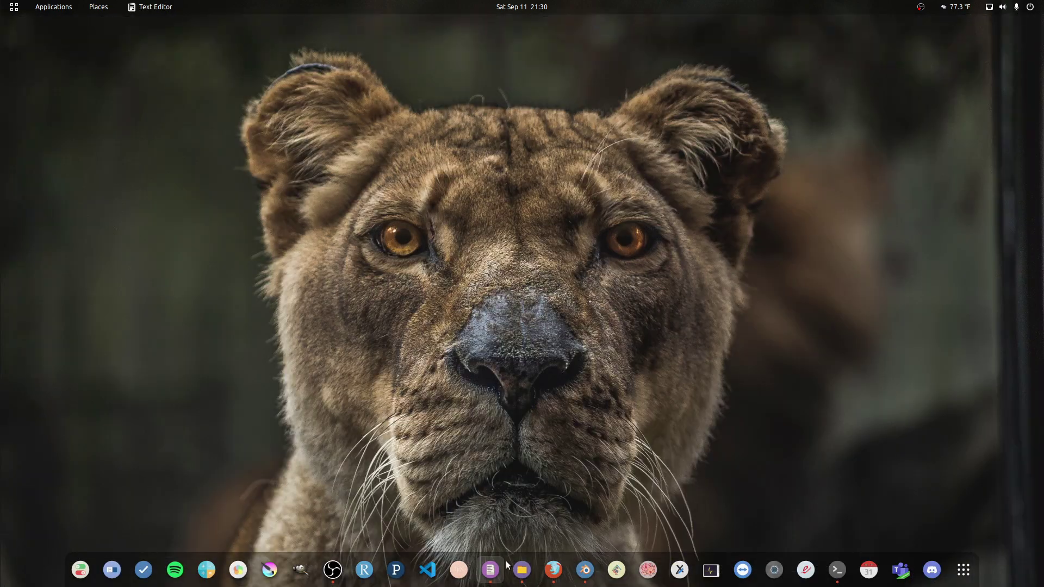
pyautogui.click(521, 570)
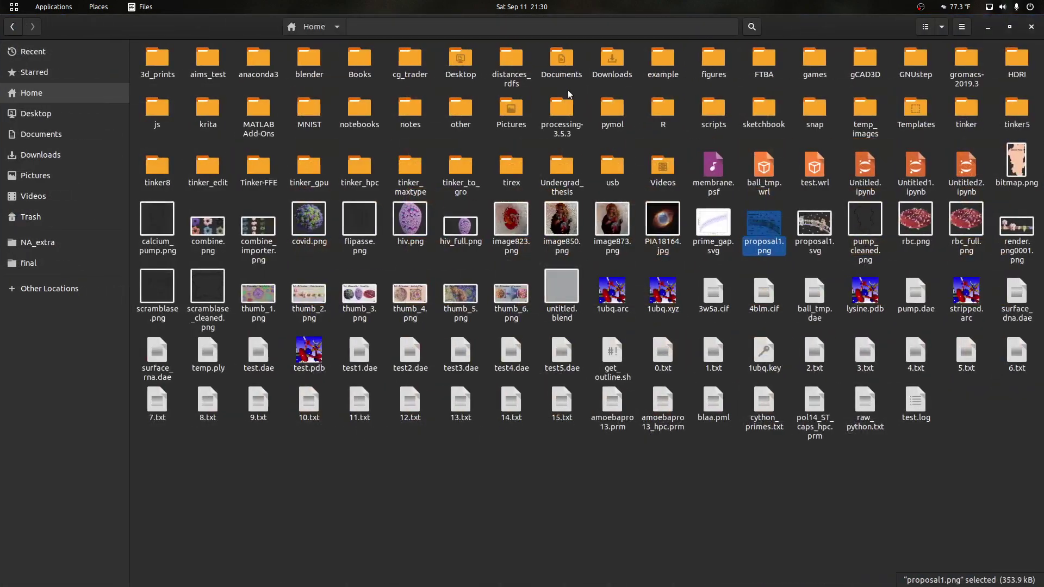
pyautogui.click(44, 94)
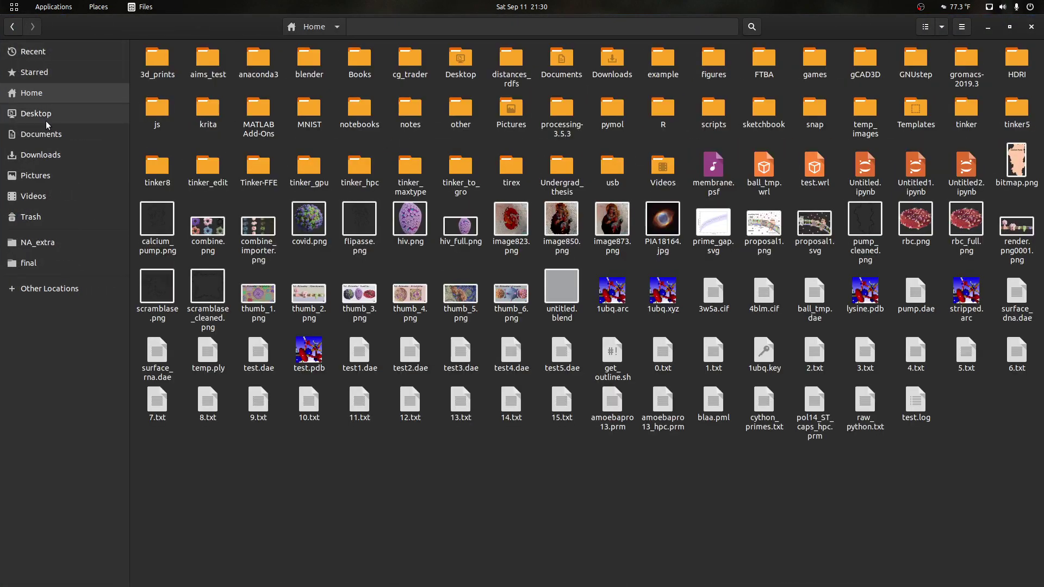
pyautogui.click(45, 115)
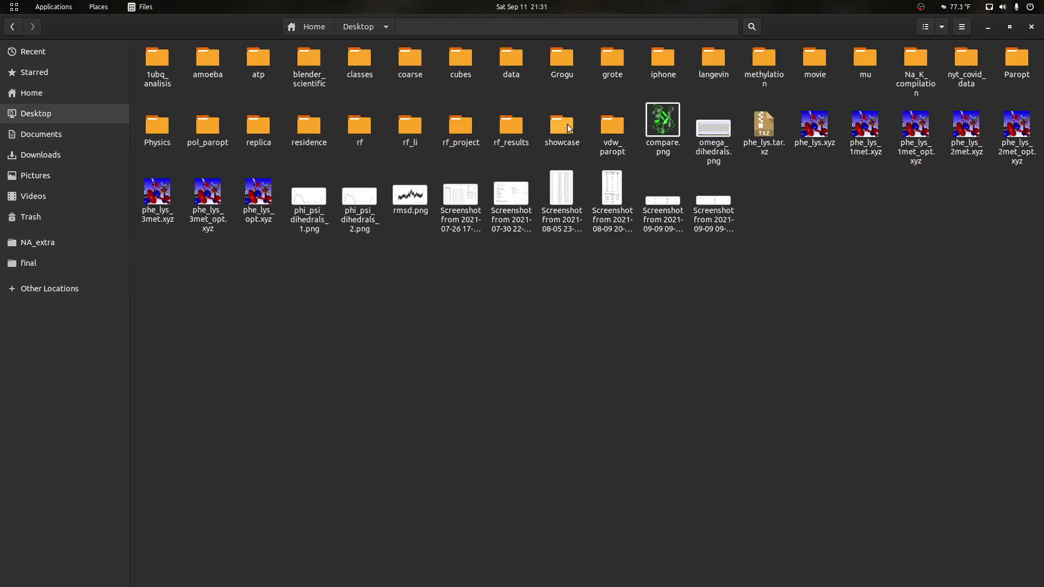
pyautogui.doubleClick(569, 128)
# View the viruses.png and covid.png renders one after the other, closing each image after viewing.
pyautogui.click(764, 75)
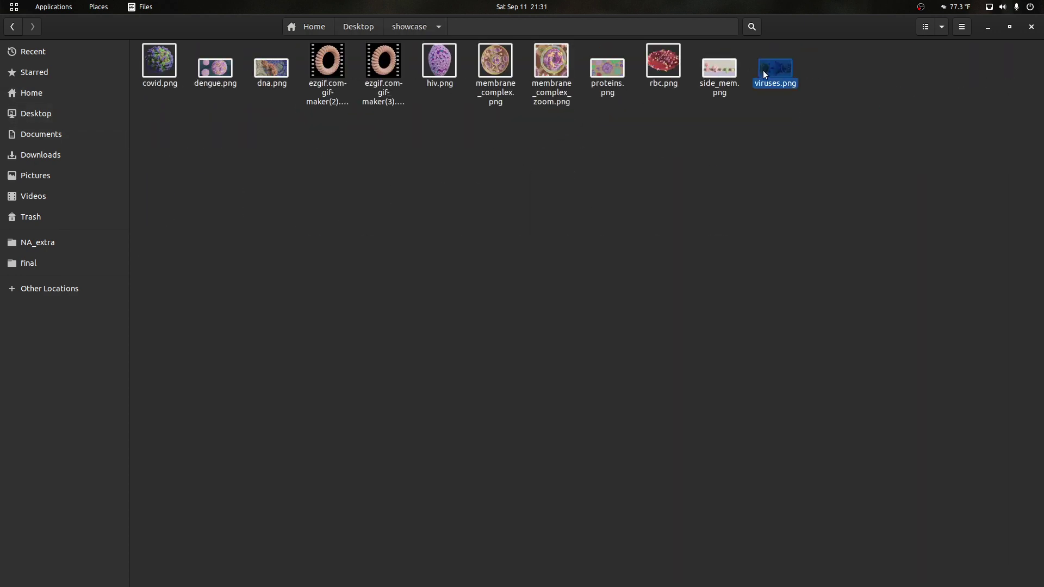
pyautogui.doubleClick(762, 70)
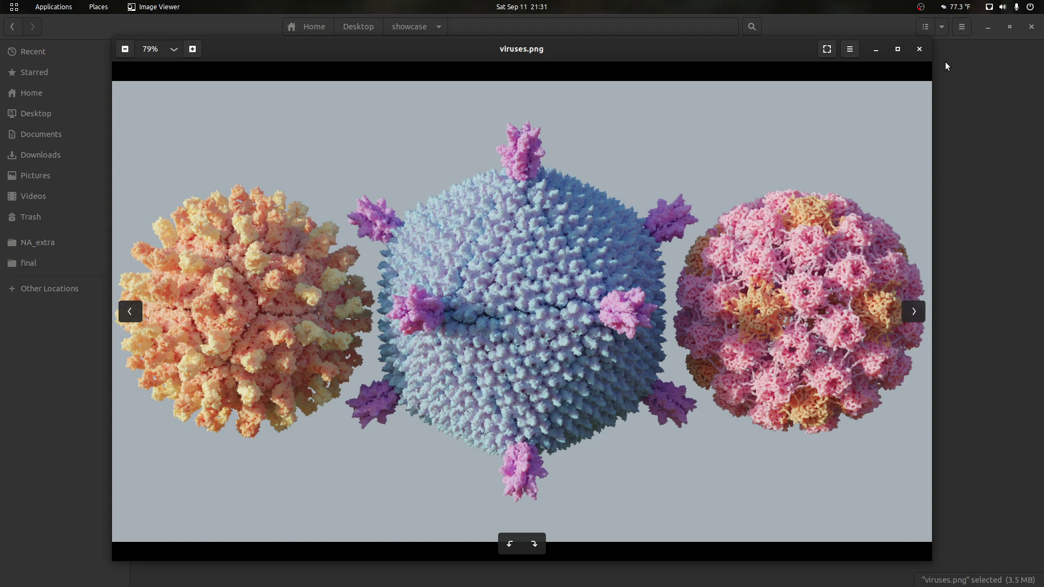
pyautogui.click(919, 49)
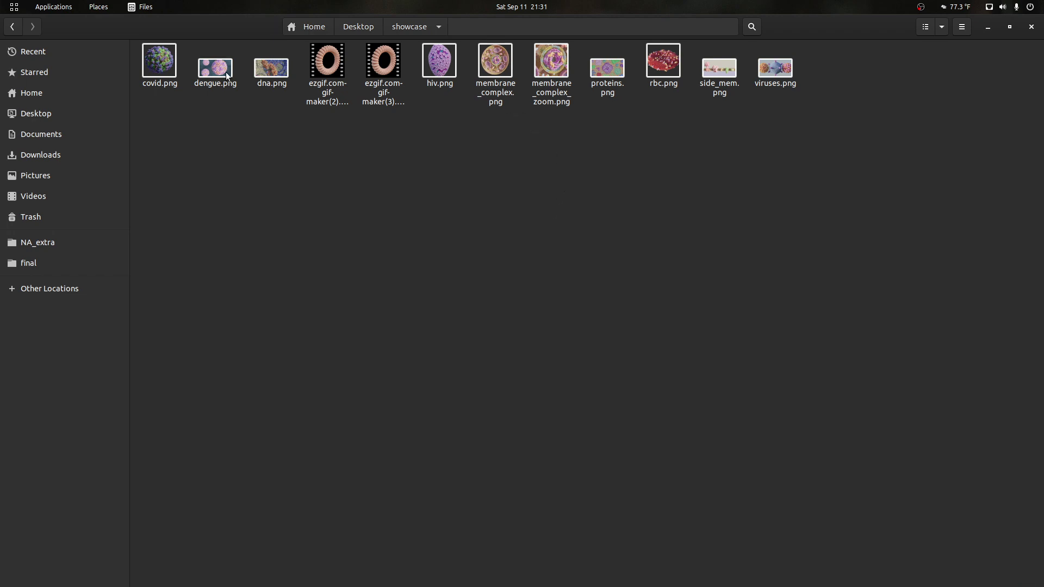
pyautogui.doubleClick(161, 68)
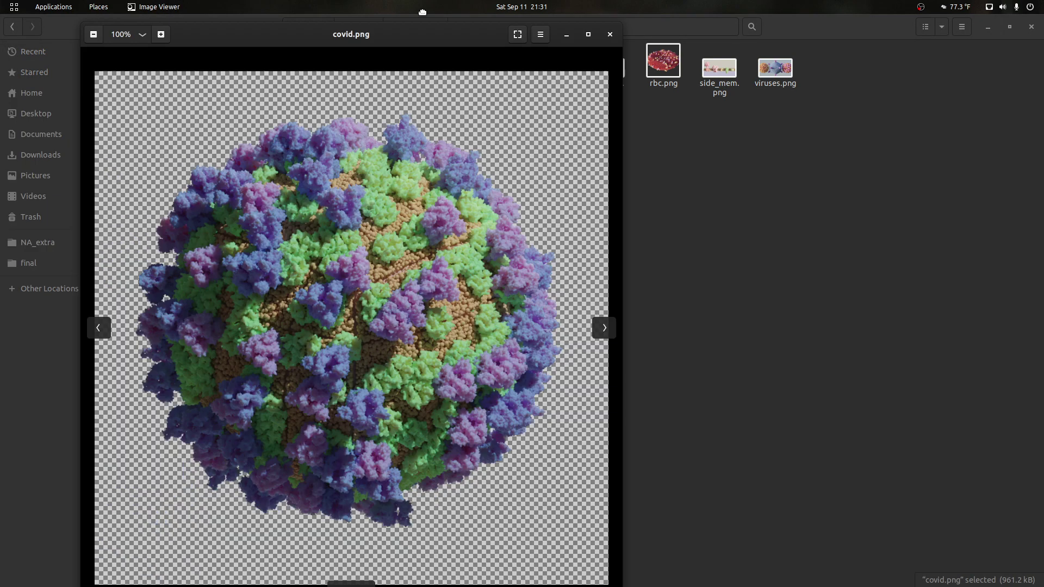
pyautogui.moveTo(423, 11); pyautogui.dragTo(422, 10)
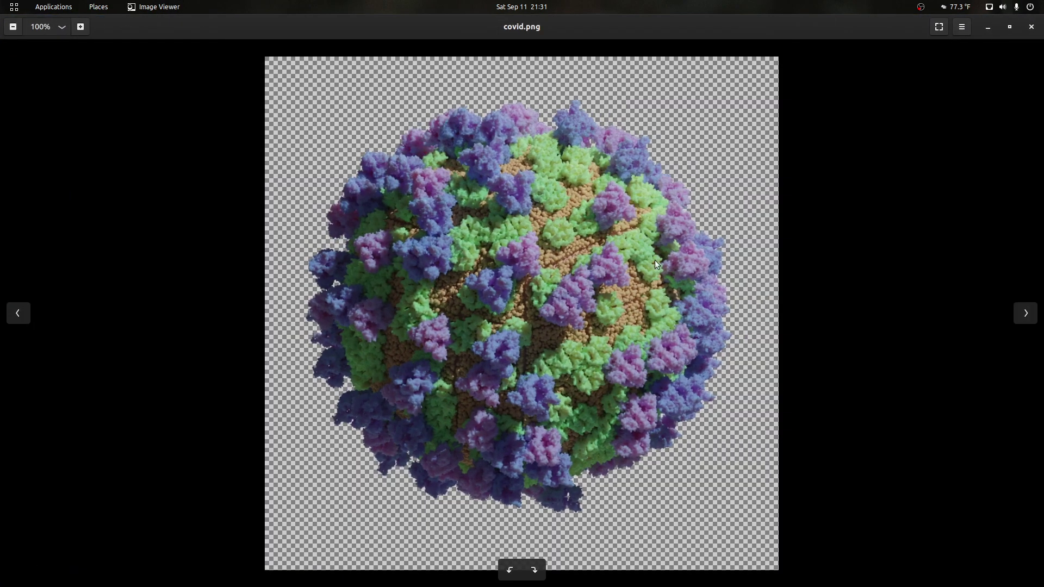
pyautogui.click(1031, 27)
pyautogui.click(615, 260)
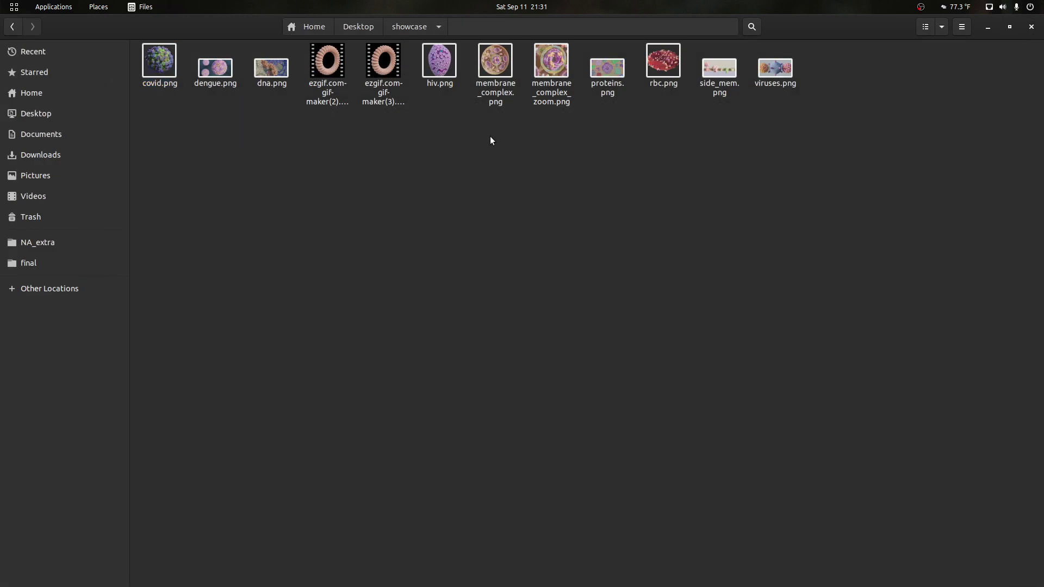
# View the membrane_complex.png and dna.png renders one after the other, closing each image after viewing.
pyautogui.doubleClick(488, 59)
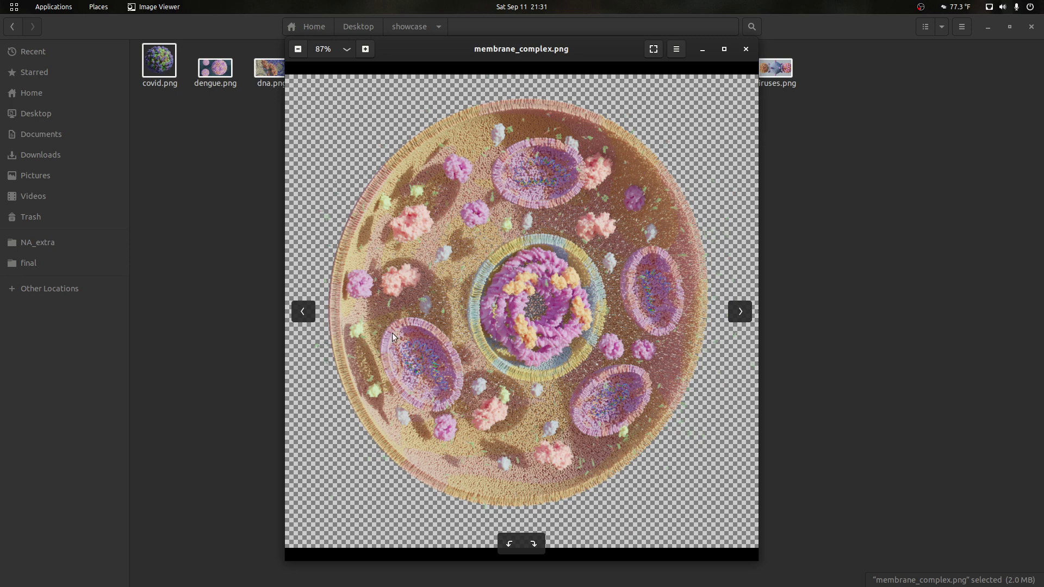
pyautogui.click(747, 49)
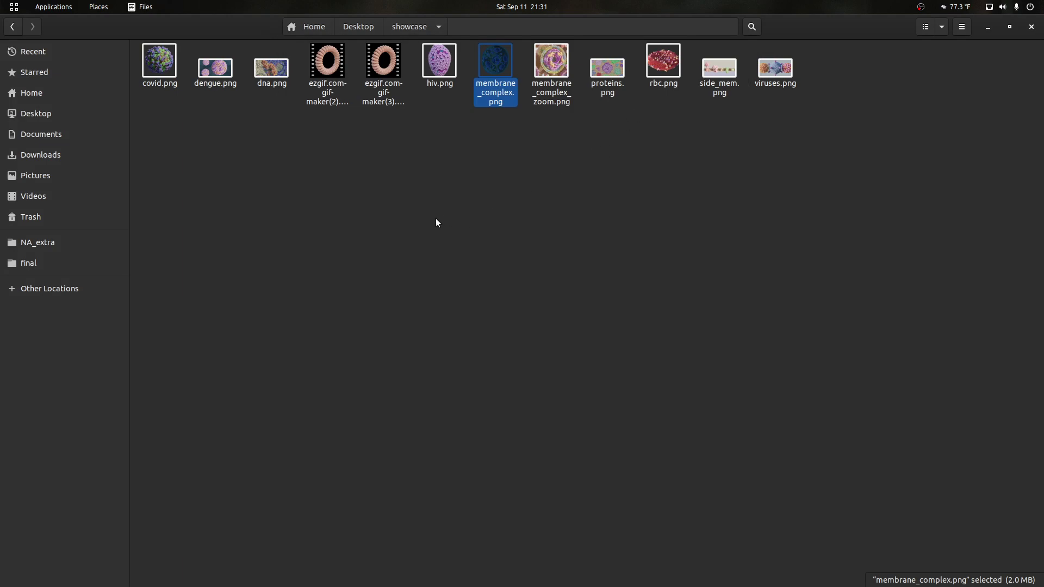
pyautogui.doubleClick(283, 84)
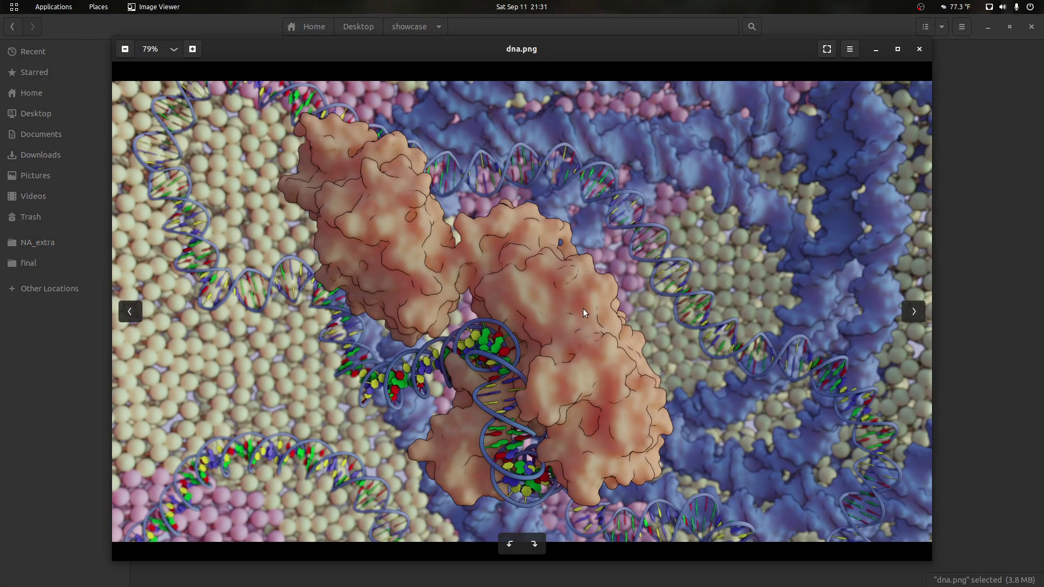
pyautogui.click(918, 51)
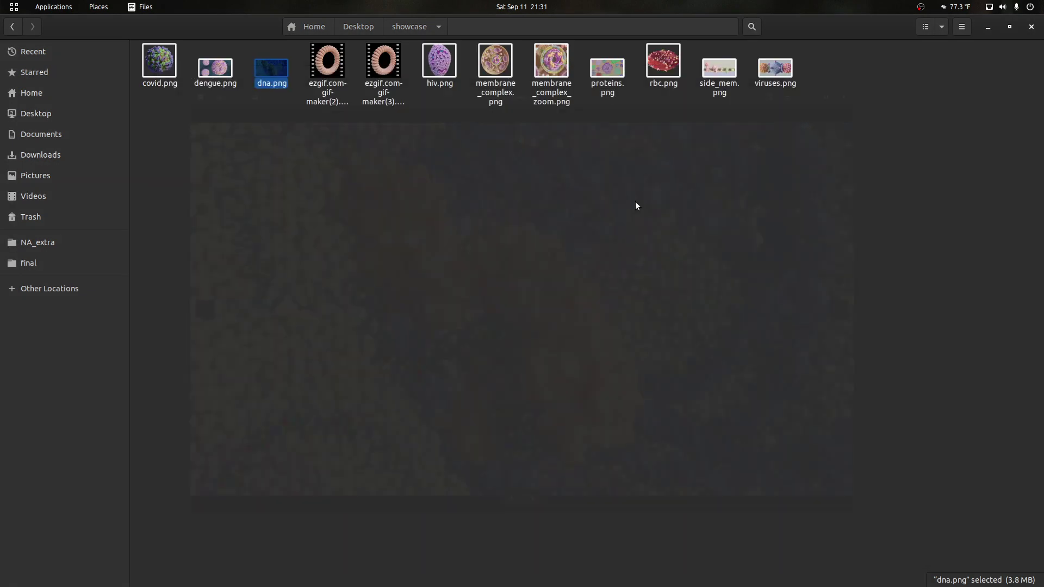
# View the hiv.png and rbc.png renders in turn, and close the showcase folder to return to Blender.
pyautogui.doubleClick(441, 79)
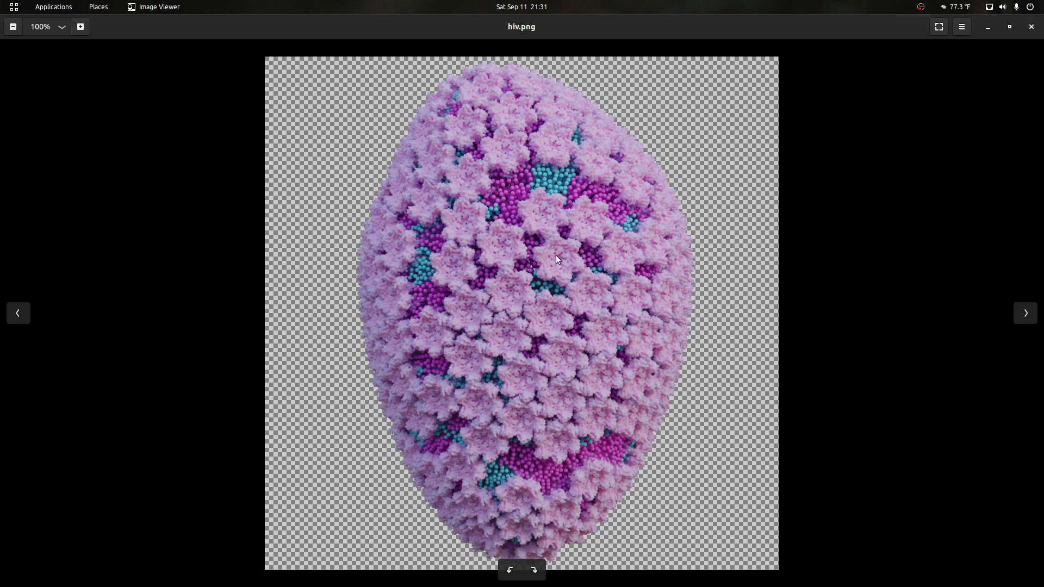
pyautogui.click(1031, 26)
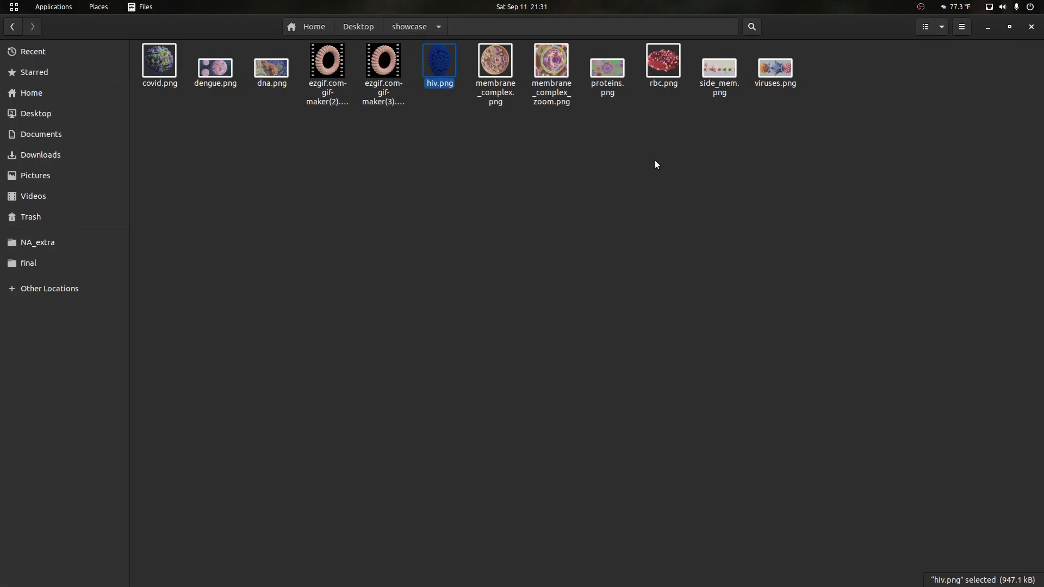
pyautogui.click(654, 160)
pyautogui.doubleClick(662, 66)
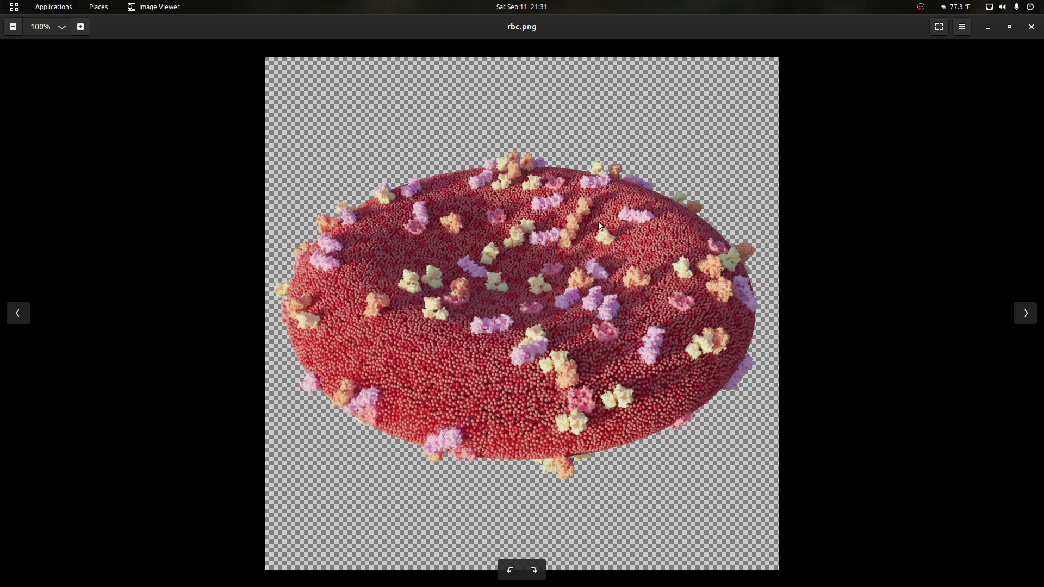
pyautogui.click(1031, 27)
pyautogui.click(604, 196)
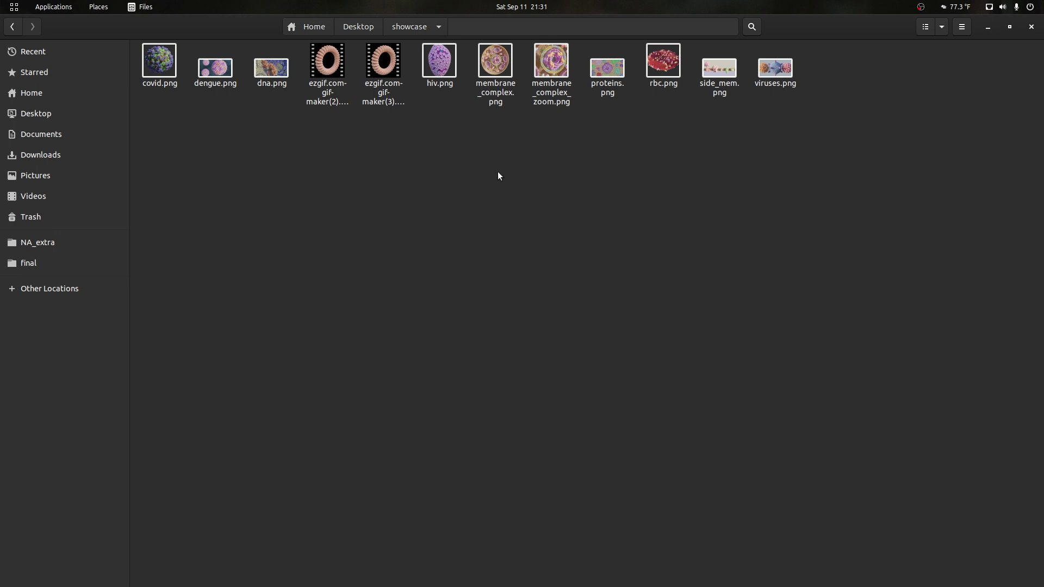
pyautogui.click(1031, 27)
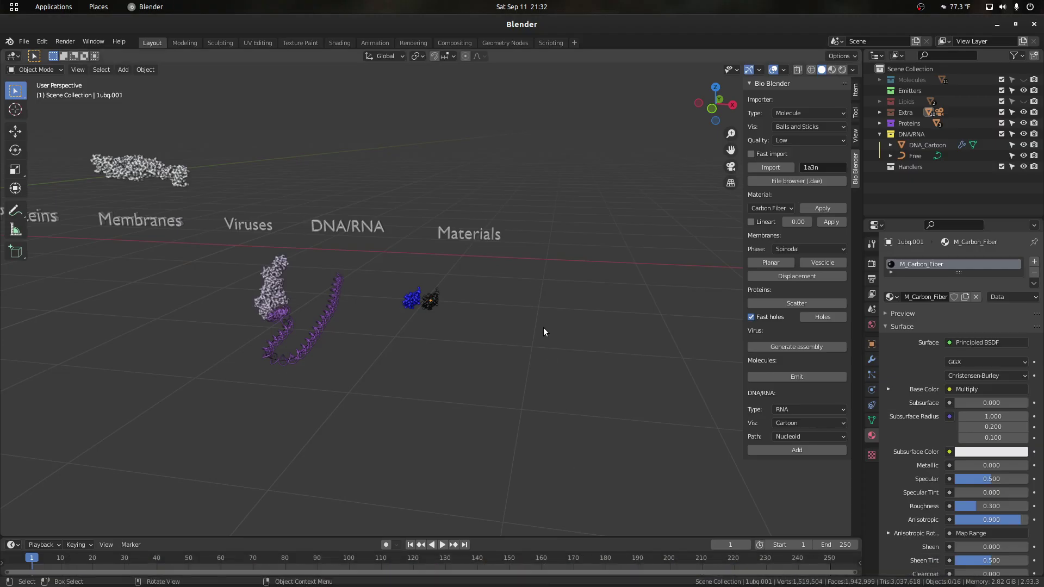
pyautogui.scroll(2, 518, 363)
pyautogui.scroll(-2, 518, 360)
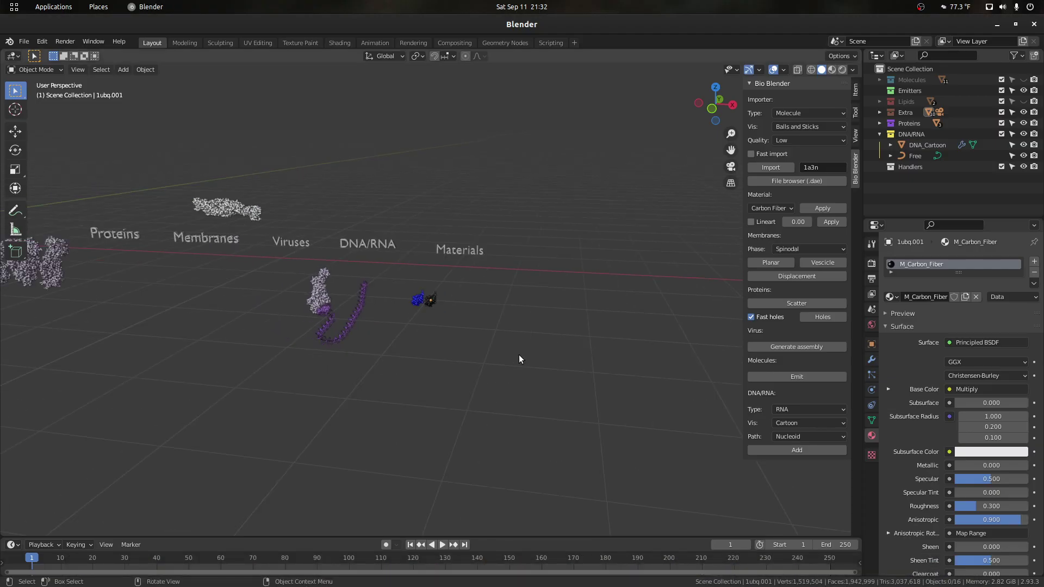
pyautogui.scroll(2, 513, 362)
pyautogui.scroll(-1, 510, 362)
pyautogui.scroll(2, 508, 363)
pyautogui.scroll(-5, 507, 363)
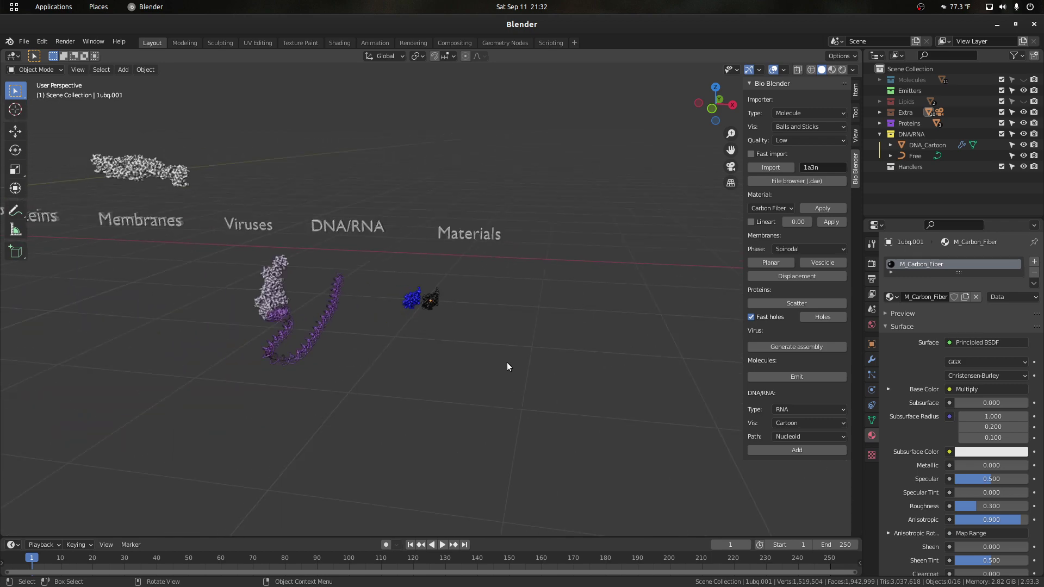
# Delete the two smaller protein models on either side of the large central protein near the Proteins label.
pyautogui.scroll(2, 507, 363)
pyautogui.moveTo(731, 150); pyautogui.dragTo(1043, 155)
pyautogui.scroll(2, 491, 291)
pyautogui.scroll(-1, 492, 293)
pyautogui.scroll(4, 511, 293)
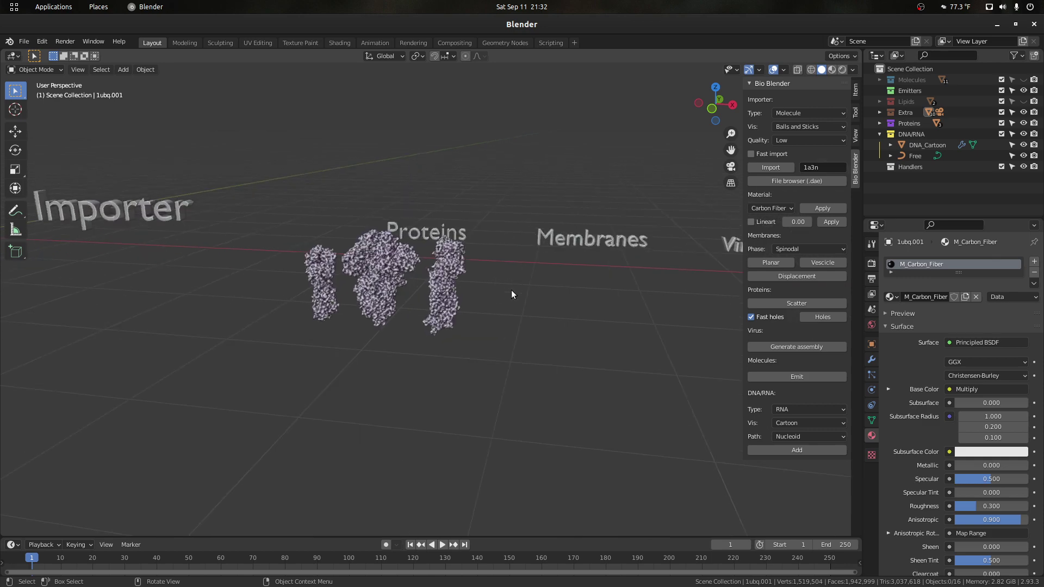
pyautogui.click(461, 259)
pyautogui.press('Delete')
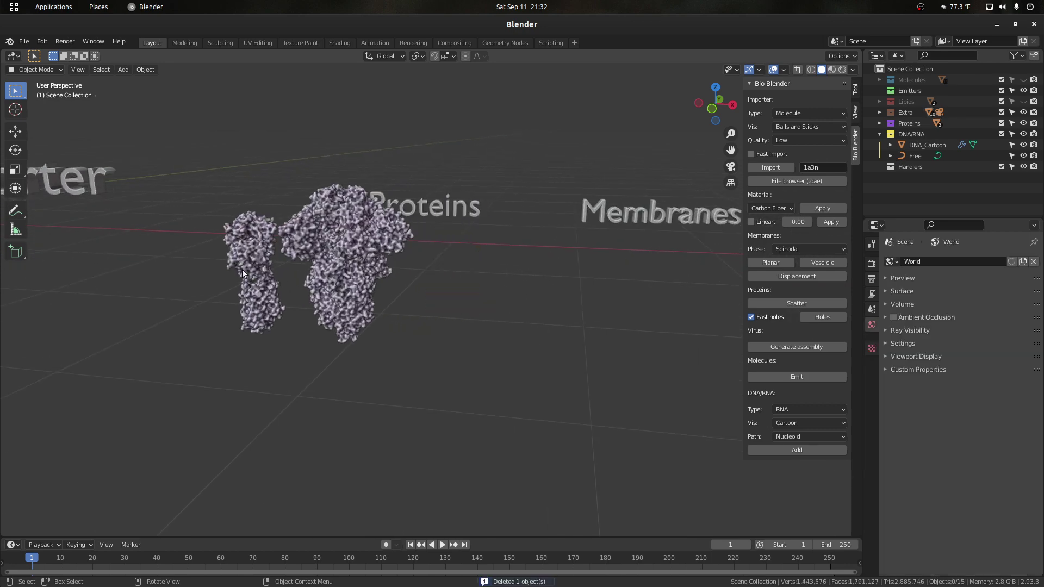
pyautogui.click(243, 269)
pyautogui.press('Delete')
# Move the large protein along the X axis from the Proteins label to beyond the Importer label, near the world origin.
pyautogui.scroll(1, 461, 237)
pyautogui.moveTo(730, 150); pyautogui.dragTo(782, 181)
pyautogui.scroll(-4, 443, 269)
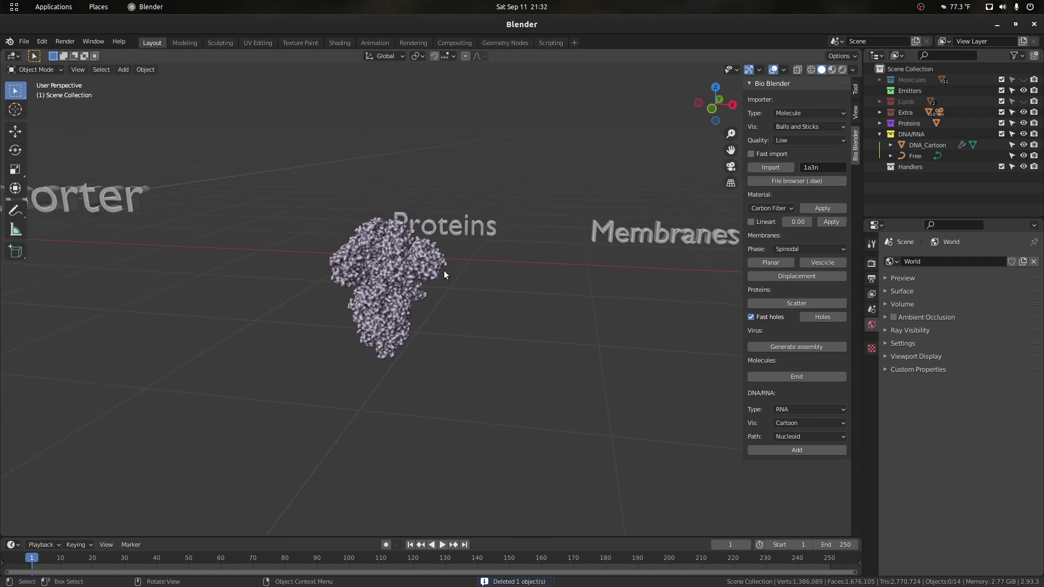
pyautogui.click(406, 292)
pyautogui.scroll(-2, 409, 292)
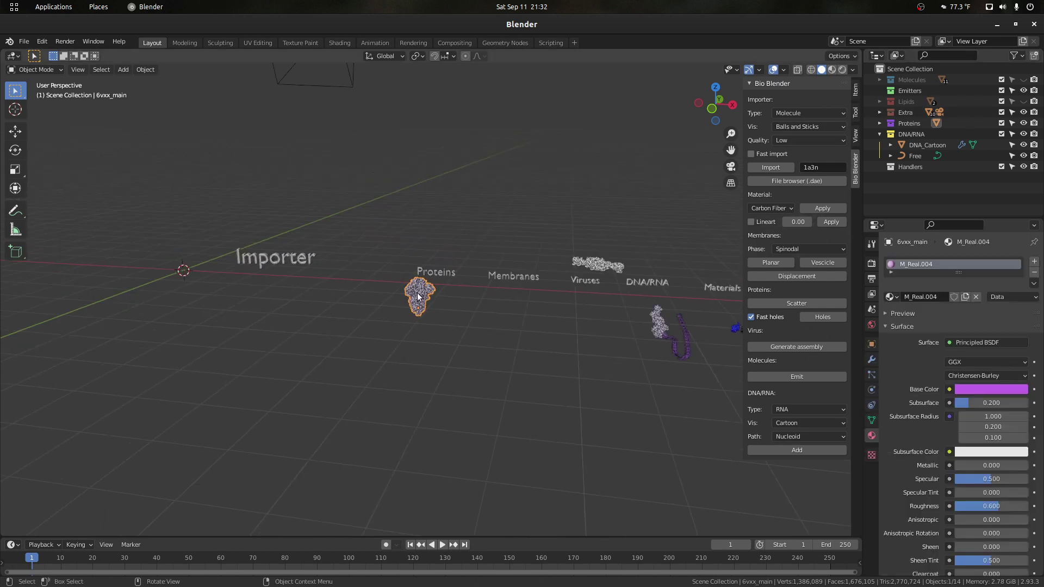
pyautogui.press('g')
pyautogui.press('x')
pyautogui.click(155, 252)
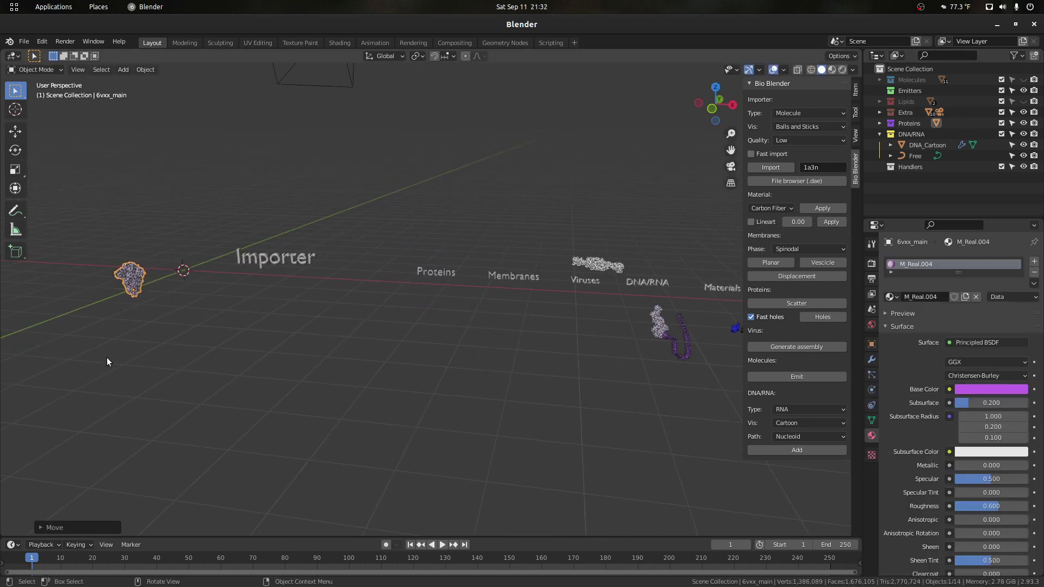
# Frame the moved protein and add a molecule emitter to the scene with the Emit operation.
pyautogui.press('KP_Decimal')
pyautogui.scroll(-2, 489, 326)
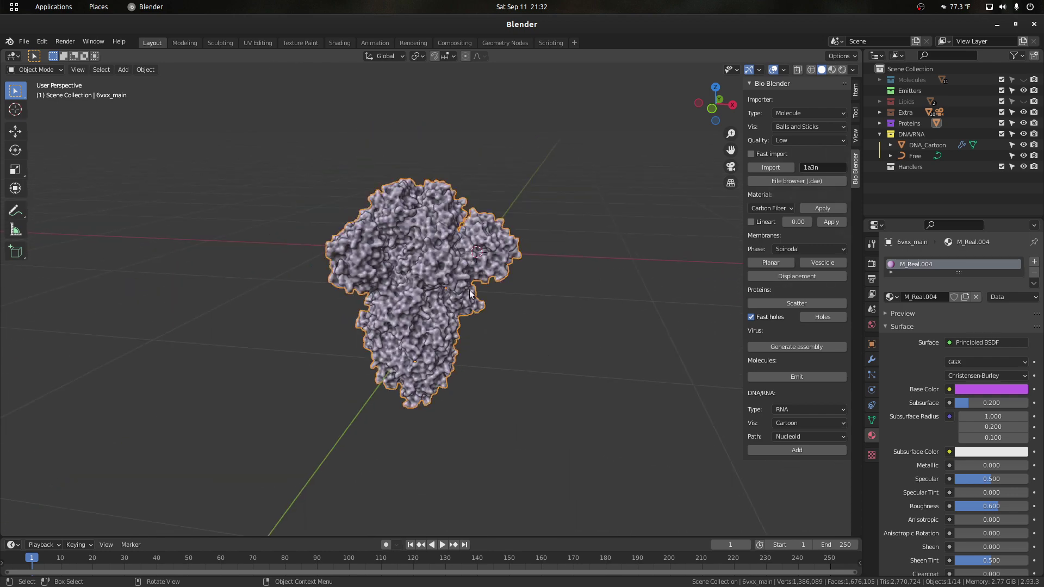
pyautogui.click(798, 377)
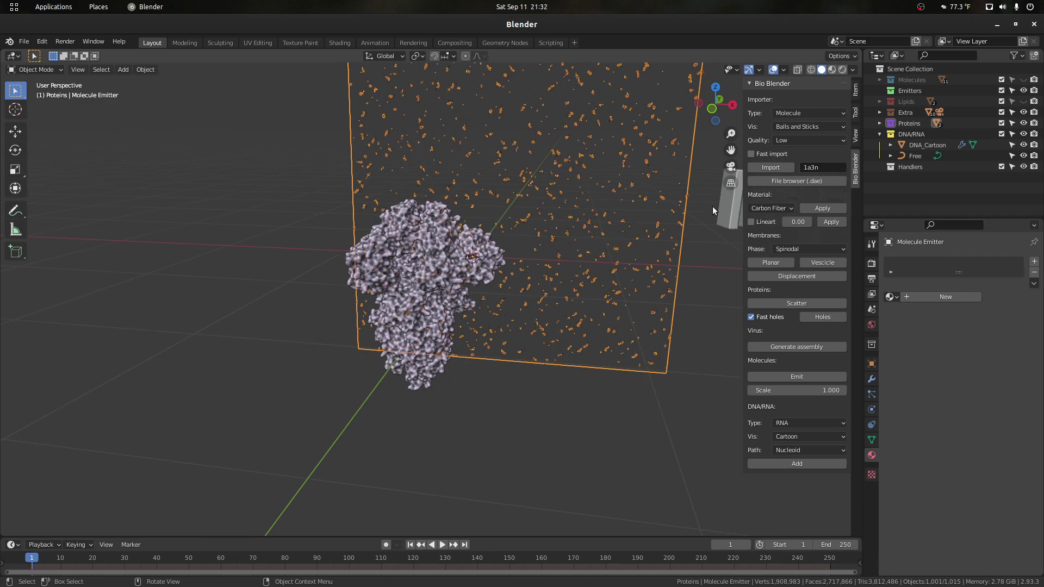
# Inspect the emitted molecules up close with nothing selected, and check which molecules the Molecules collection contains.
pyautogui.moveTo(730, 148); pyautogui.dragTo(489, 331)
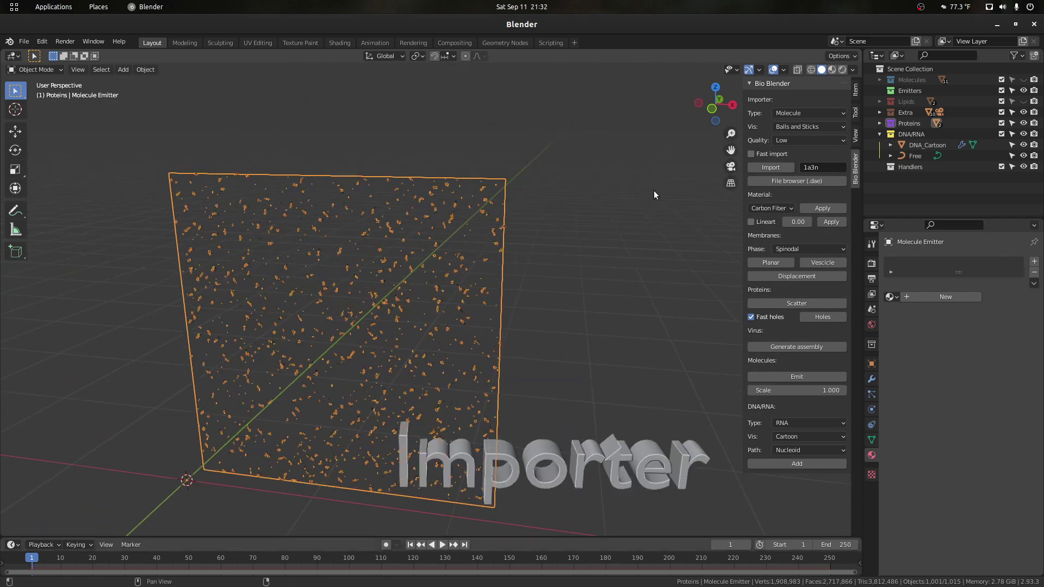
pyautogui.scroll(3, 444, 247)
pyautogui.scroll(1, 443, 244)
pyautogui.click(439, 216)
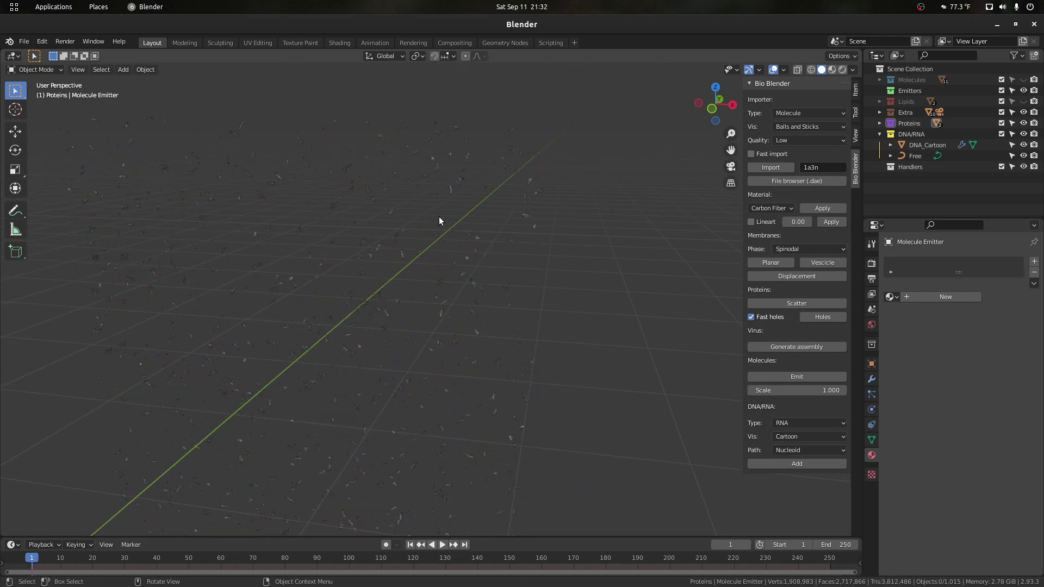
pyautogui.click(879, 80)
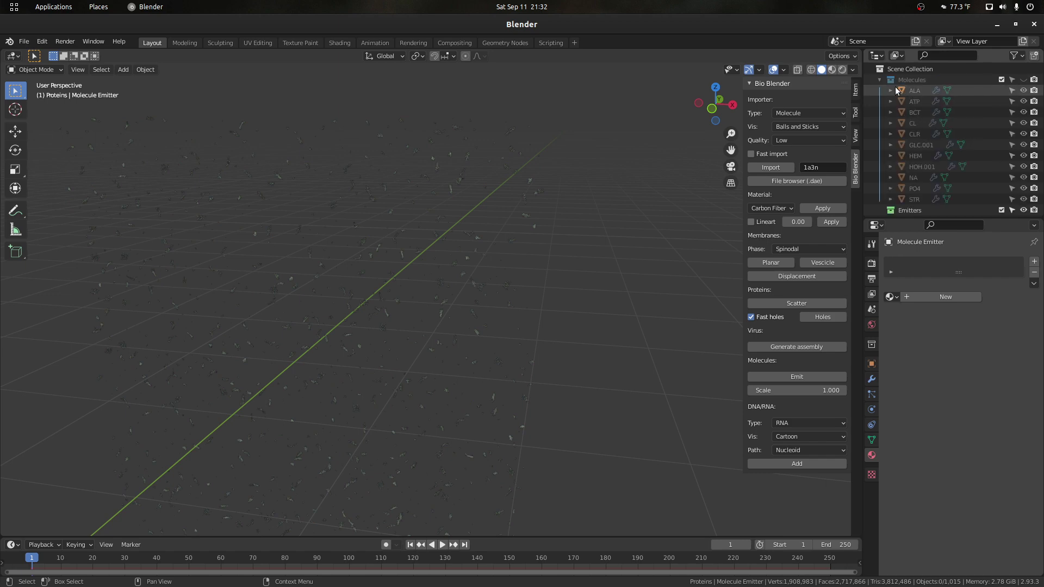
pyautogui.click(879, 80)
# Frame the large protein, play the molecule animation while viewing it from several angles, and stop at frame 175.
pyautogui.scroll(-3, 255, 403)
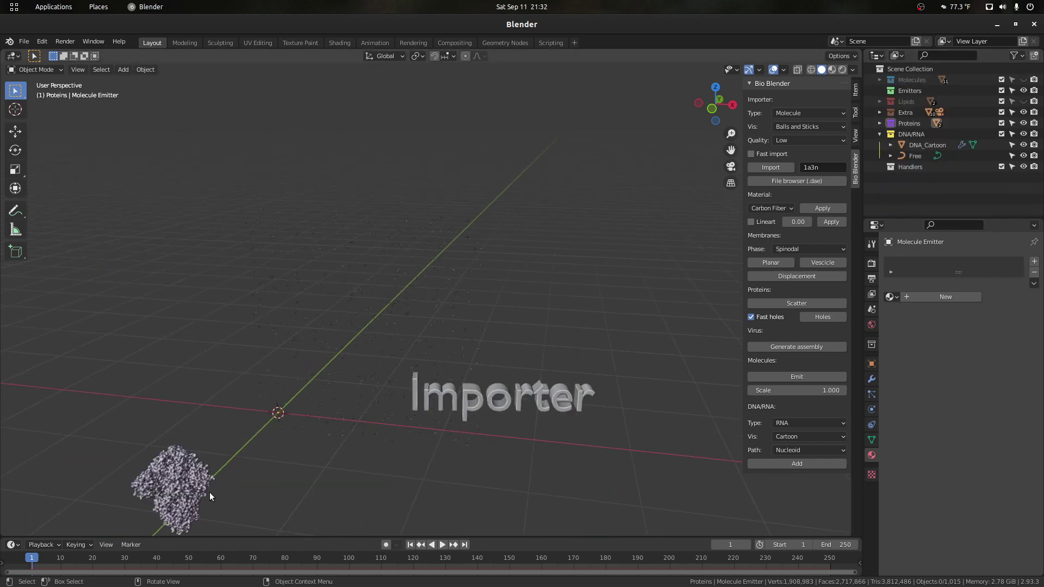
pyautogui.click(149, 474)
pyautogui.press('KP_Decimal')
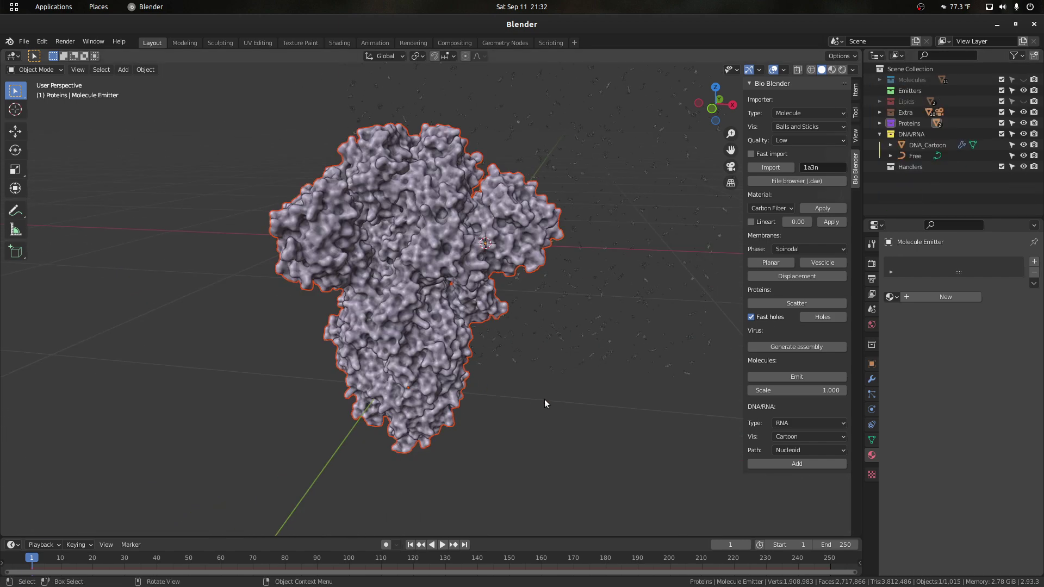
pyautogui.click(543, 399)
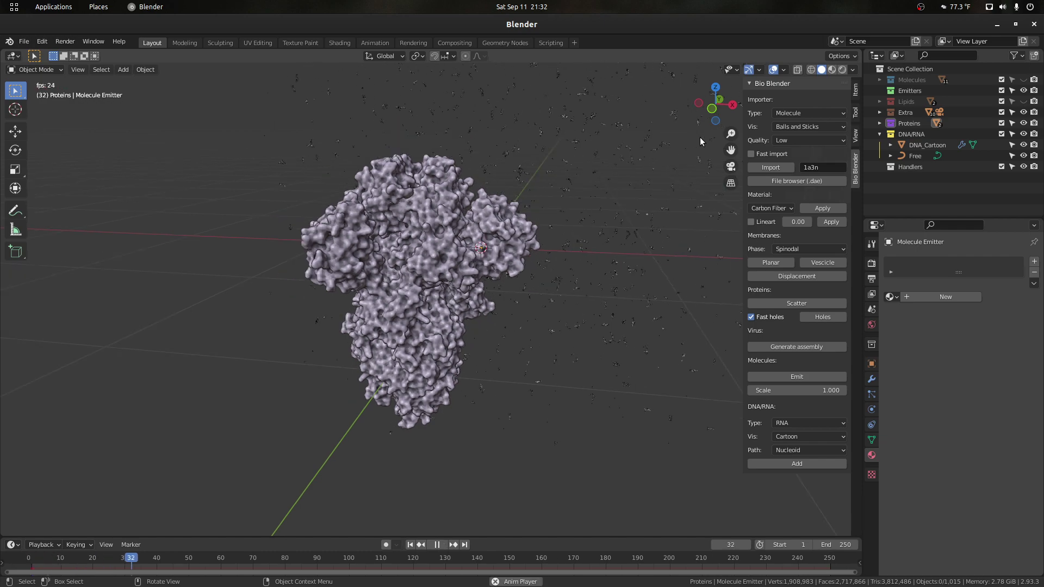
pyautogui.moveTo(715, 117); pyautogui.dragTo(558, 132)
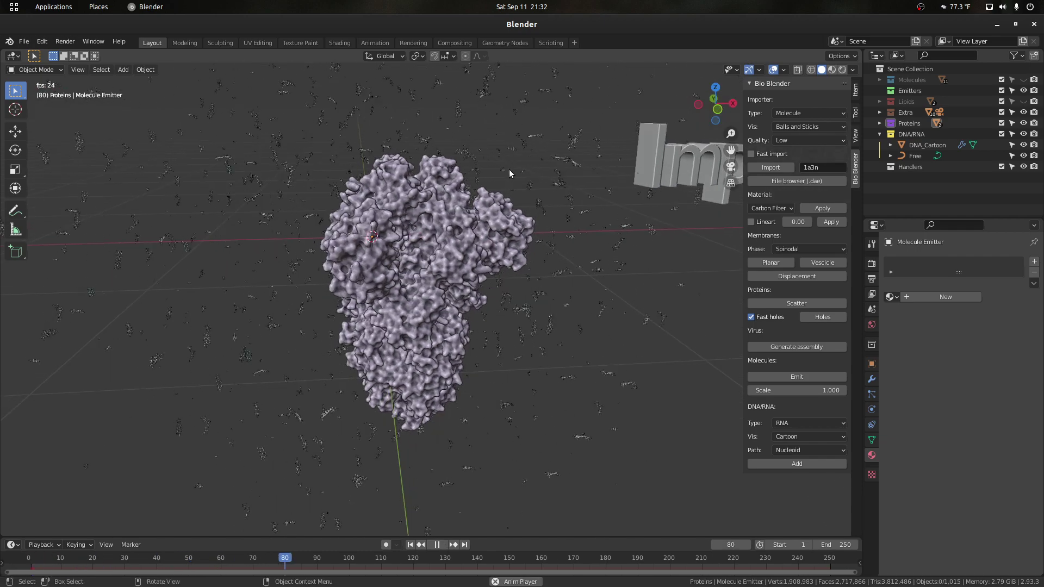
pyautogui.scroll(1, 508, 169)
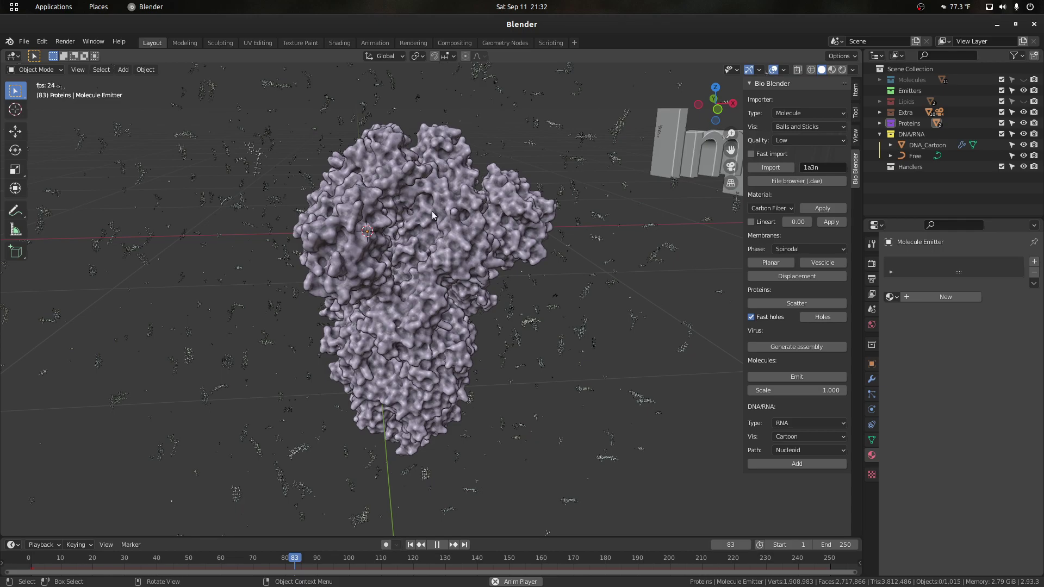
pyautogui.moveTo(715, 106); pyautogui.dragTo(687, 133)
pyautogui.press('space')
# Switch the viewport shading to Material Preview and examine the coloured molecules surrounding the protein.
pyautogui.click(841, 70)
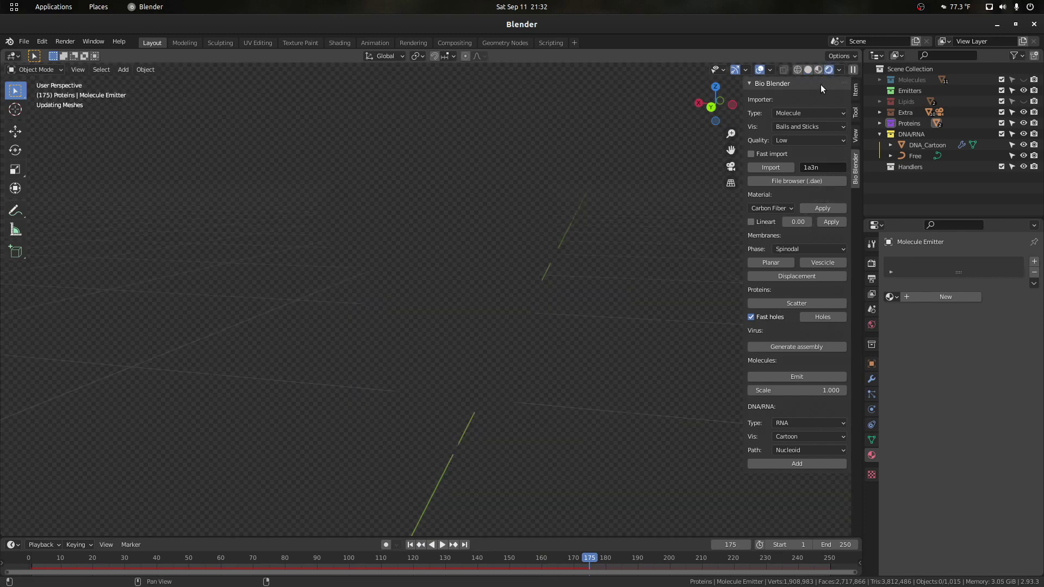
pyautogui.click(819, 70)
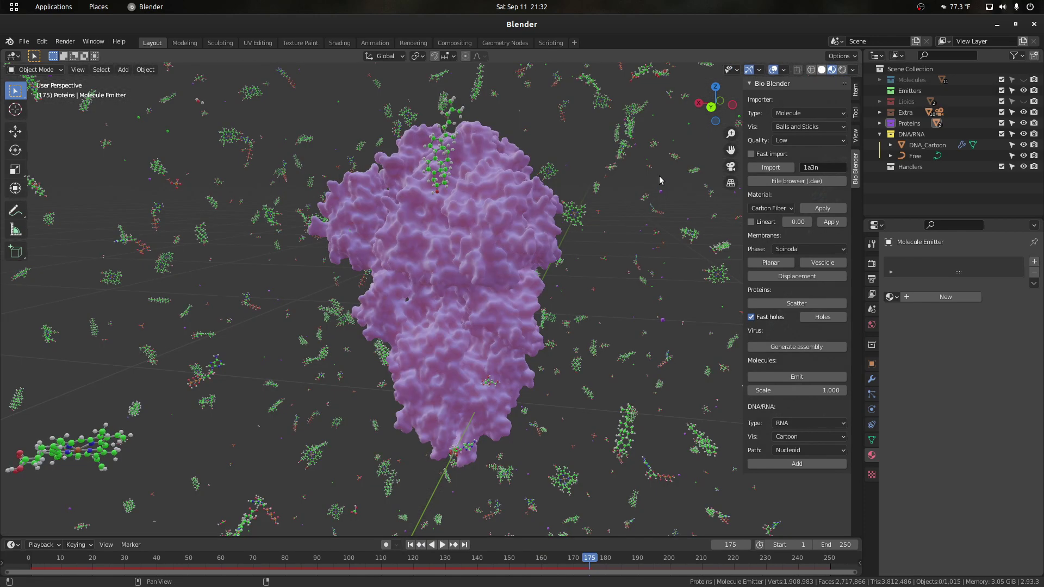
pyautogui.scroll(1, 608, 194)
pyautogui.moveTo(707, 121); pyautogui.dragTo(743, 134)
pyautogui.scroll(-2, 534, 220)
# Play the molecule animation again, return the viewport to Solid shading, and stop at frame 219.
pyautogui.press('space')
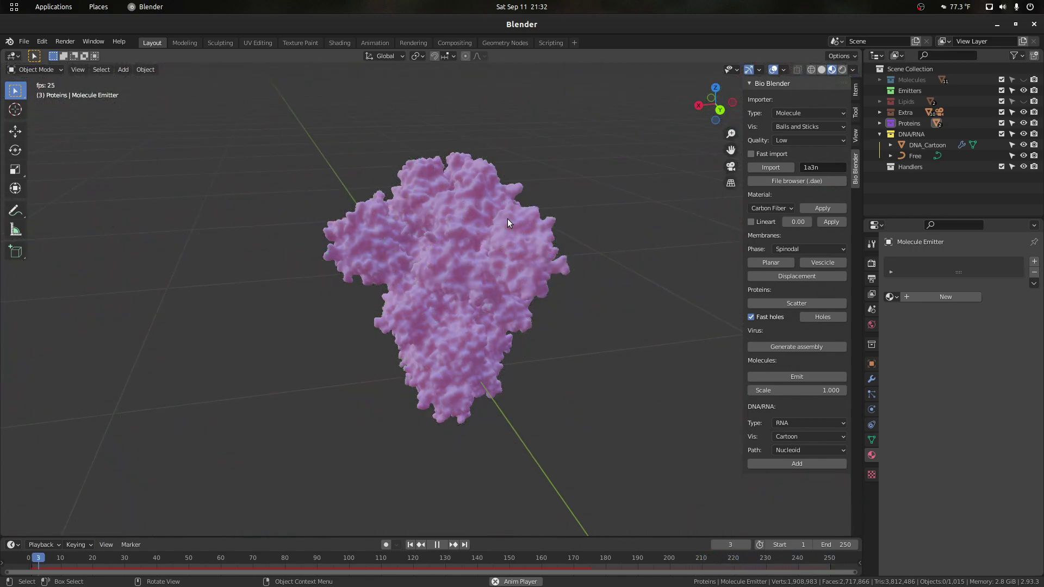
pyautogui.click(823, 70)
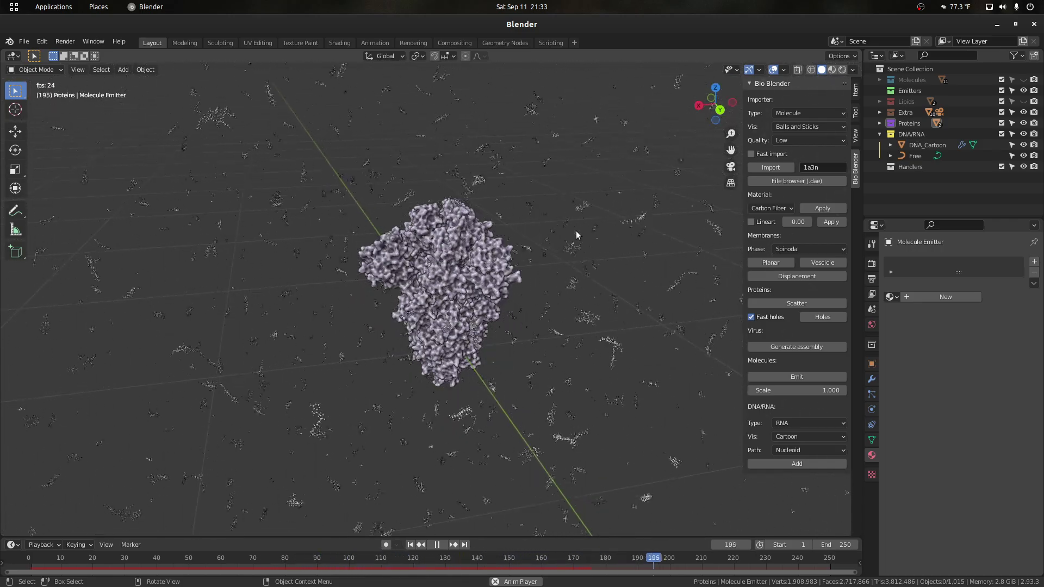
pyautogui.press('space')
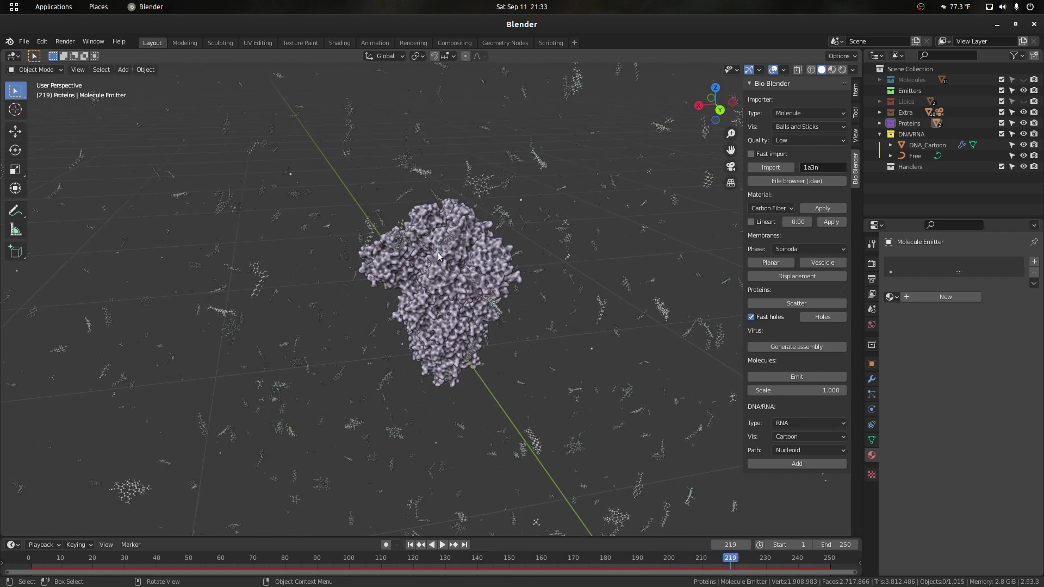